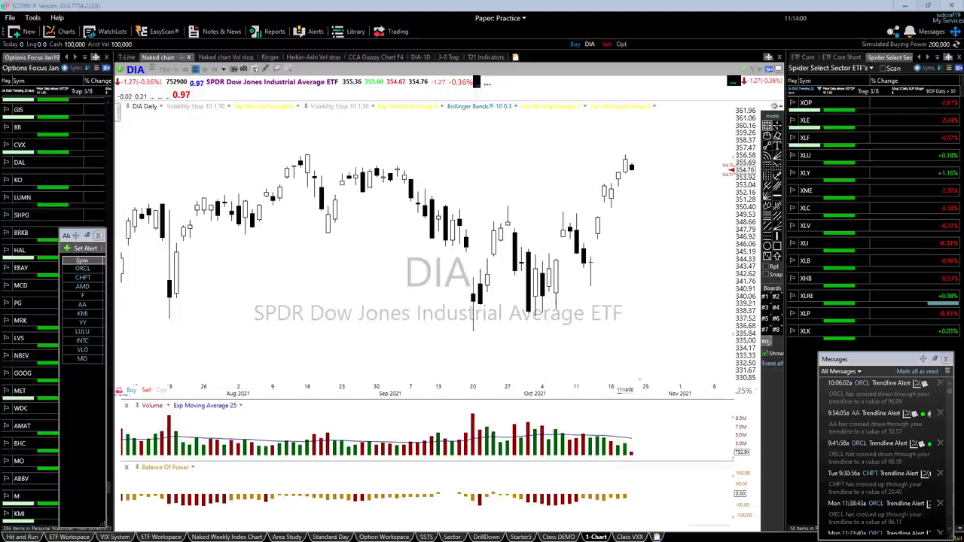
# Switch to thinkorswim paperMoney, open Add Simulated Trades under Analyze, and clear the QQQ symbol to leave a blank area.
pyautogui.hotkey('alt', 'Tab')
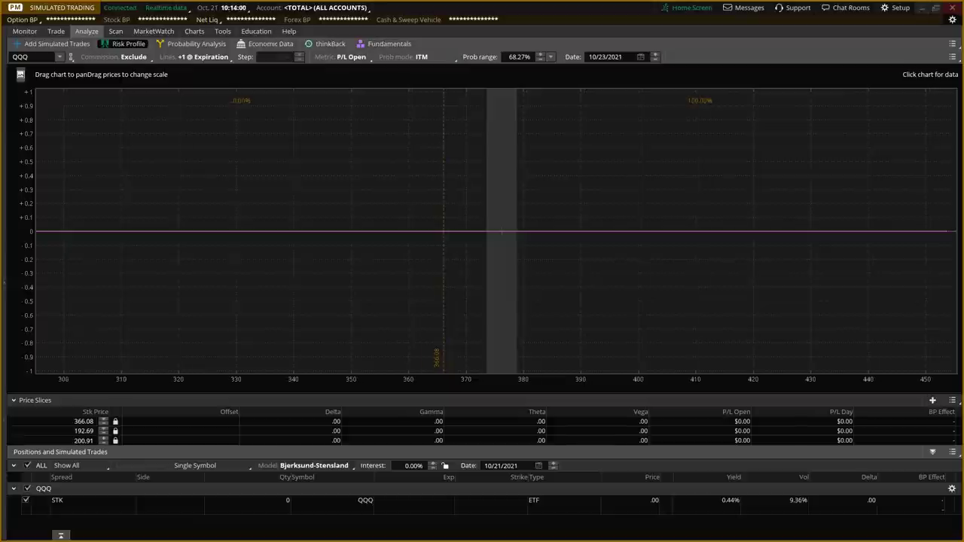
pyautogui.click(52, 43)
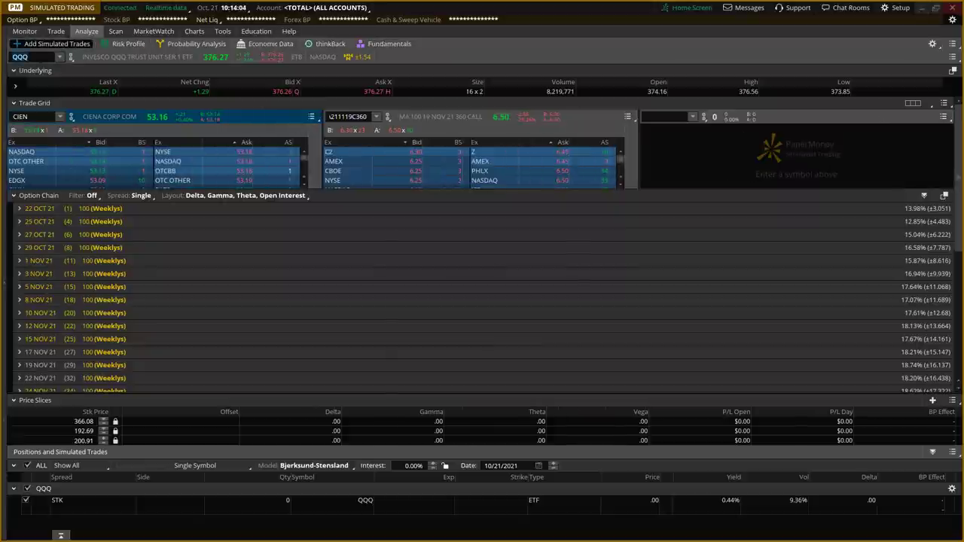
pyautogui.press('BackSpace')
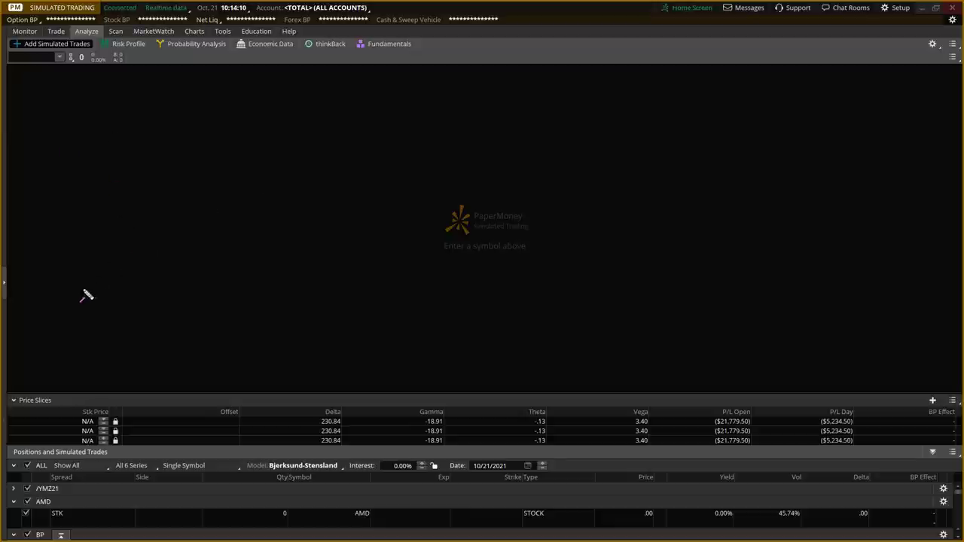
# Draw magenta arrows sketching an uptrend with a choppy pullback and, beside it, a downtrend with a choppy bounce.
pyautogui.moveTo(45, 312)
pyautogui.mouseDown()
pyautogui.moveTo(336, 164)
pyautogui.moveTo(365, 163)
pyautogui.mouseUp()
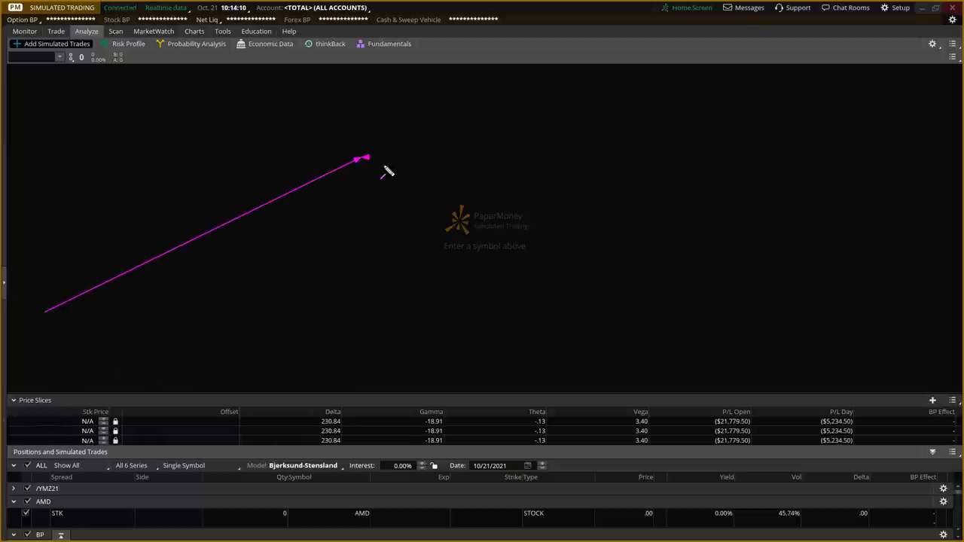
pyautogui.moveTo(362, 159); pyautogui.dragTo(390, 190)
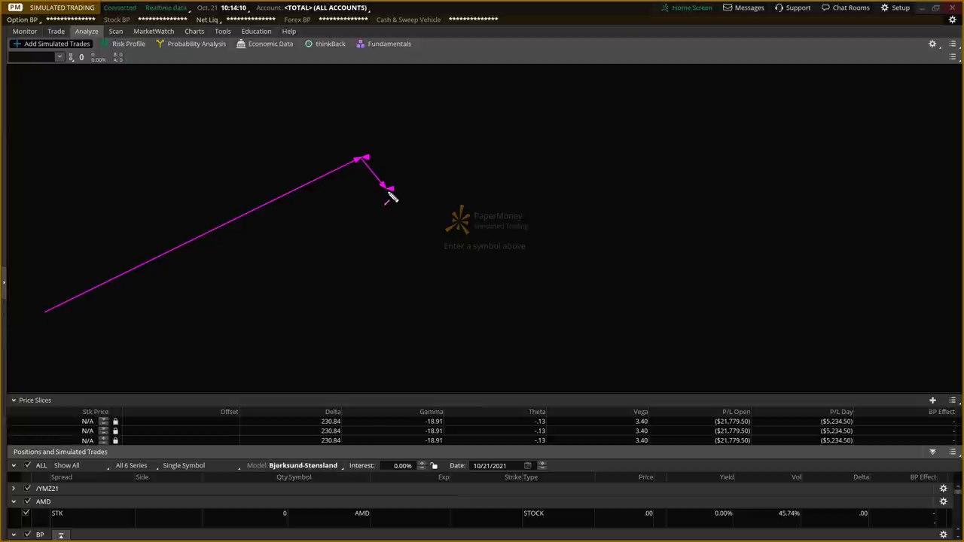
pyautogui.moveTo(390, 189); pyautogui.dragTo(413, 181)
pyautogui.moveTo(419, 184)
pyautogui.mouseDown()
pyautogui.moveTo(433, 177)
pyautogui.moveTo(423, 178)
pyautogui.moveTo(439, 195)
pyautogui.mouseUp()
pyautogui.moveTo(510, 133)
pyautogui.mouseDown()
pyautogui.moveTo(725, 358)
pyautogui.moveTo(759, 329)
pyautogui.moveTo(788, 343)
pyautogui.moveTo(801, 318)
pyautogui.mouseUp()
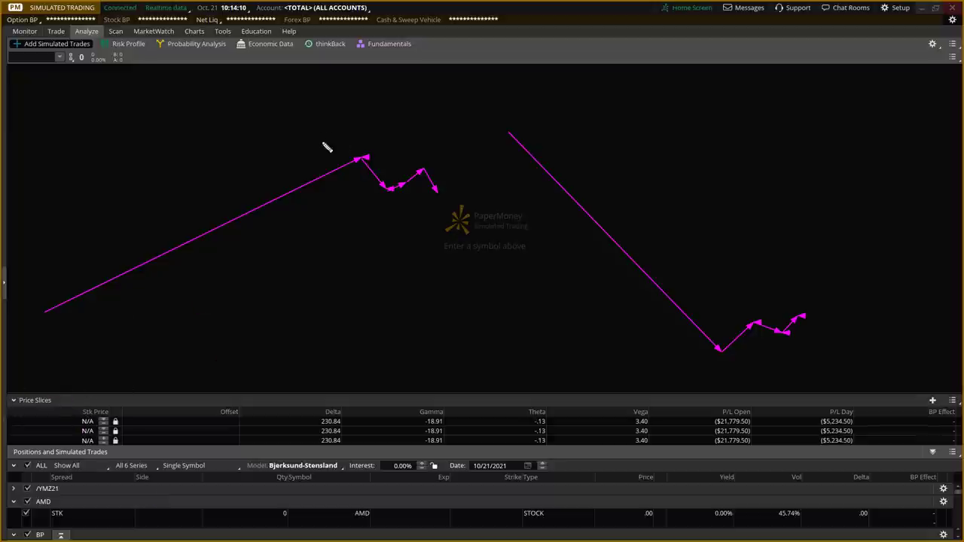
# Mark the uptrend's peak and the downtrend's low with red freehand arrows and ovals.
pyautogui.moveTo(323, 143)
pyautogui.mouseDown()
pyautogui.moveTo(362, 156)
pyautogui.moveTo(351, 153)
pyautogui.moveTo(364, 138)
pyautogui.mouseUp()
pyautogui.moveTo(695, 373); pyautogui.dragTo(717, 357)
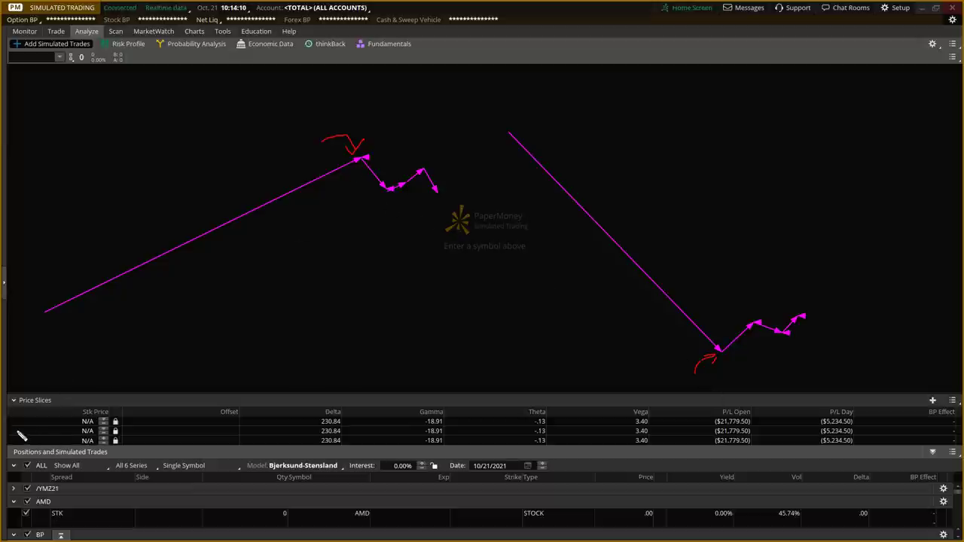
pyautogui.moveTo(333, 168)
pyautogui.mouseDown()
pyautogui.moveTo(312, 173)
pyautogui.moveTo(390, 173)
pyautogui.moveTo(343, 153)
pyautogui.moveTo(359, 183)
pyautogui.moveTo(389, 158)
pyautogui.moveTo(309, 160)
pyautogui.mouseUp()
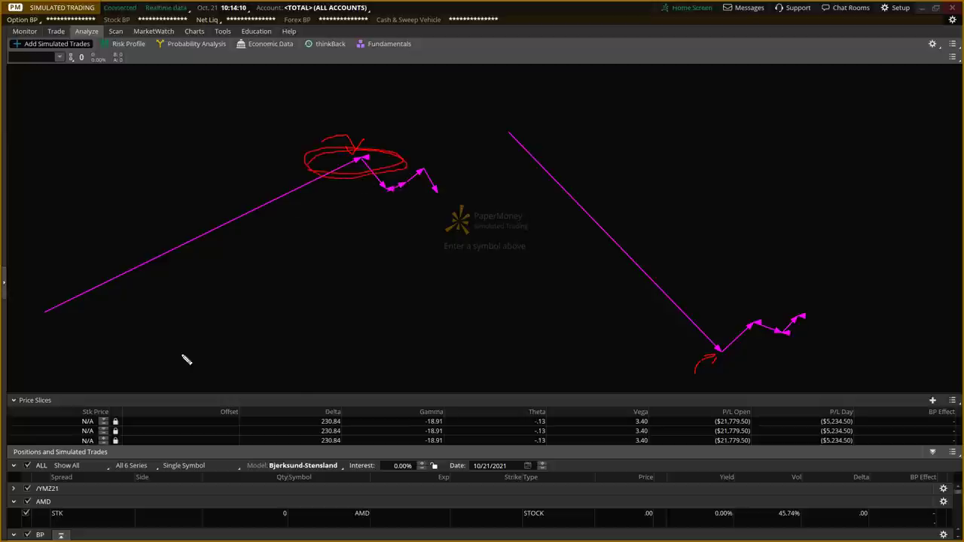
pyautogui.moveTo(693, 365)
pyautogui.mouseDown()
pyautogui.moveTo(722, 359)
pyautogui.moveTo(675, 347)
pyautogui.moveTo(743, 358)
pyautogui.moveTo(753, 345)
pyautogui.moveTo(693, 357)
pyautogui.mouseUp()
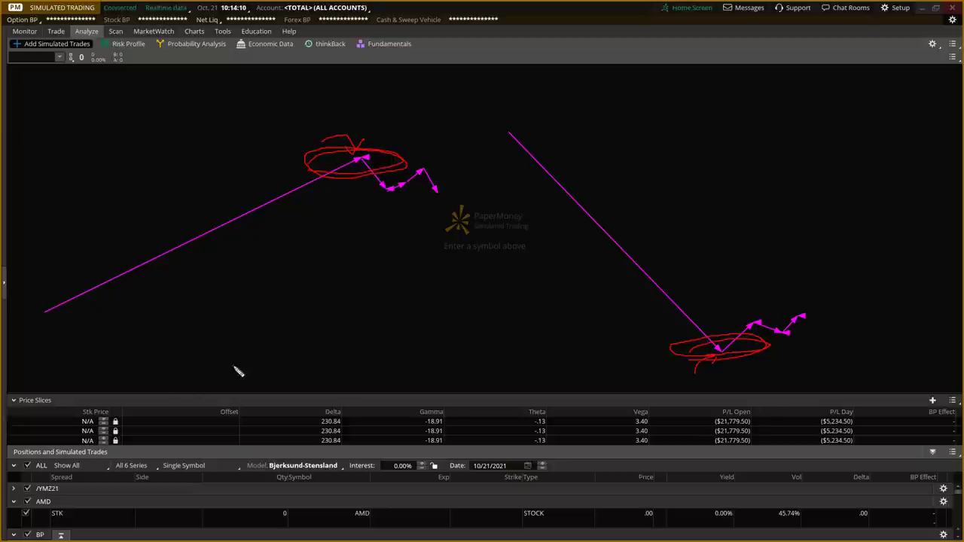
# Handwrite "Danger" in red above the uptrend's peak and link it with a curved arrow to the downtrend's low.
pyautogui.moveTo(281, 97)
pyautogui.mouseDown()
pyautogui.moveTo(291, 137)
pyautogui.moveTo(314, 101)
pyautogui.moveTo(319, 138)
pyautogui.moveTo(351, 128)
pyautogui.moveTo(362, 142)
pyautogui.moveTo(398, 120)
pyautogui.moveTo(442, 121)
pyautogui.mouseUp()
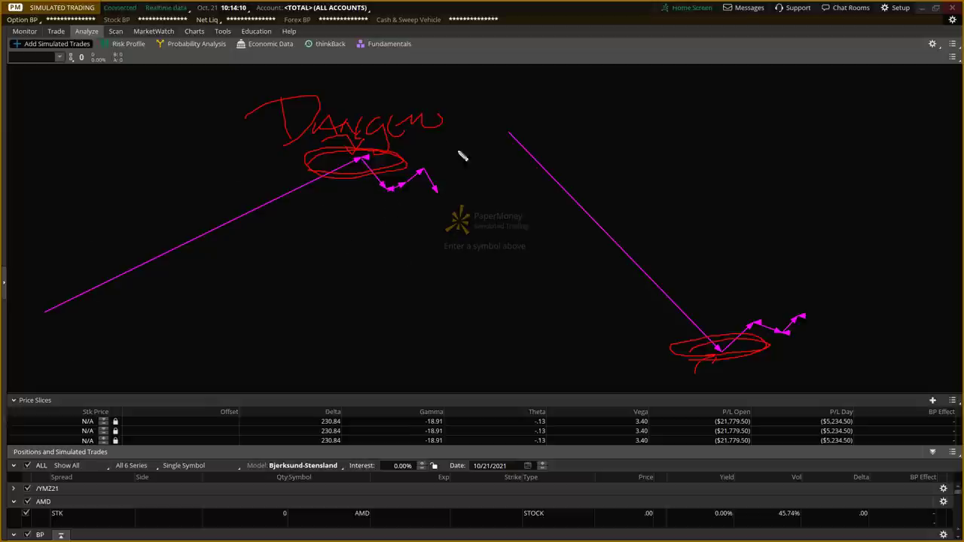
pyautogui.moveTo(449, 138)
pyautogui.mouseDown()
pyautogui.moveTo(684, 382)
pyautogui.moveTo(684, 370)
pyautogui.moveTo(695, 381)
pyautogui.mouseUp()
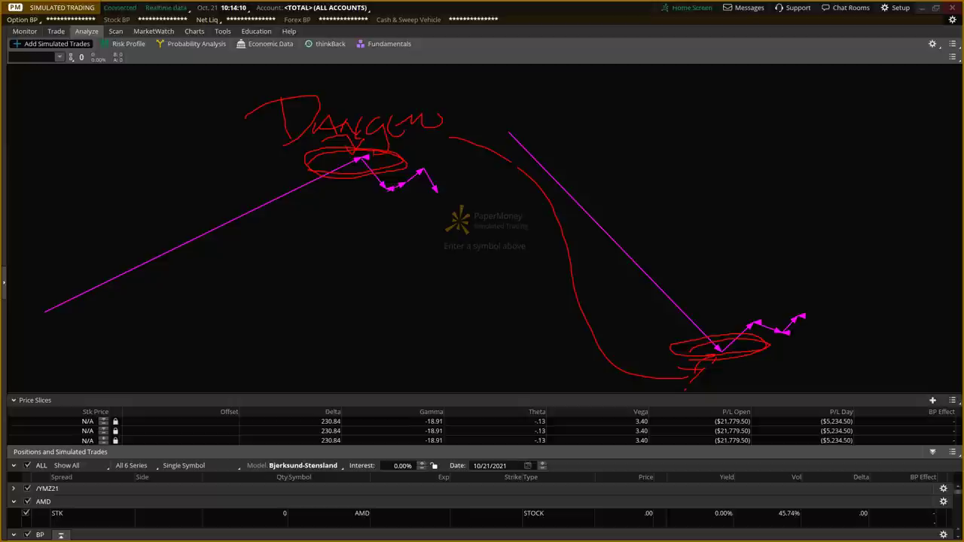
# Draw red arrows for the trends continuing down from the bounce and up from the pullback, and point out the circled peak and lower high.
pyautogui.moveTo(766, 329)
pyautogui.mouseDown()
pyautogui.moveTo(816, 389)
pyautogui.moveTo(822, 360)
pyautogui.mouseUp()
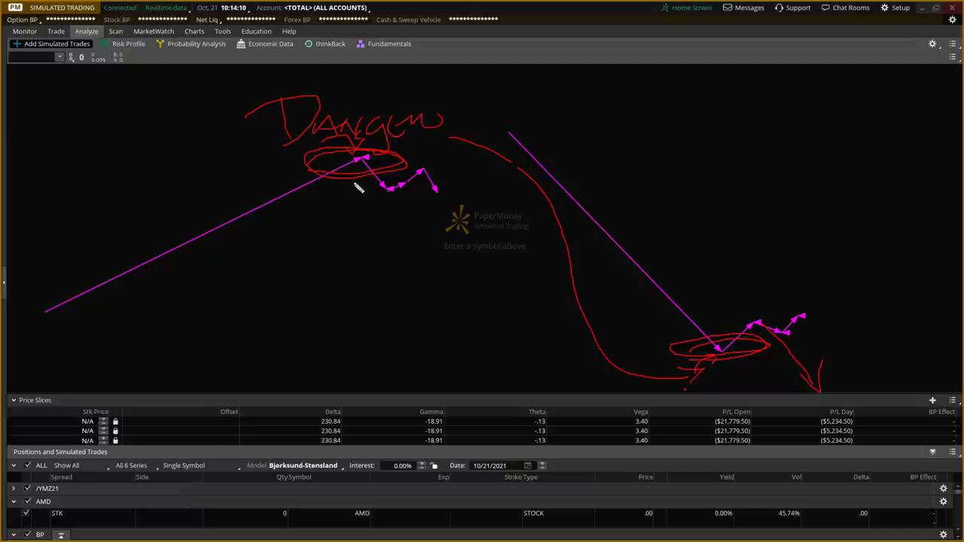
pyautogui.moveTo(313, 203); pyautogui.dragTo(362, 185)
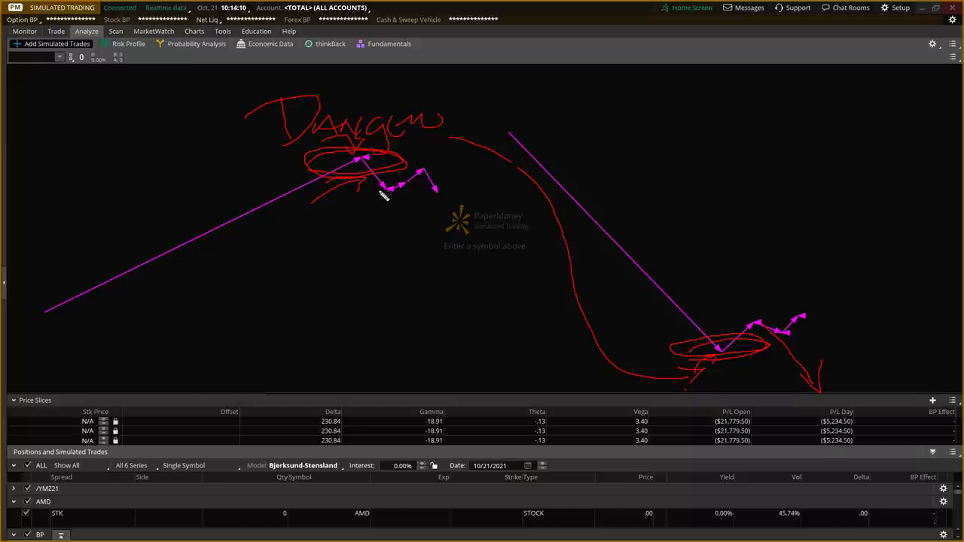
pyautogui.moveTo(391, 194); pyautogui.dragTo(441, 142)
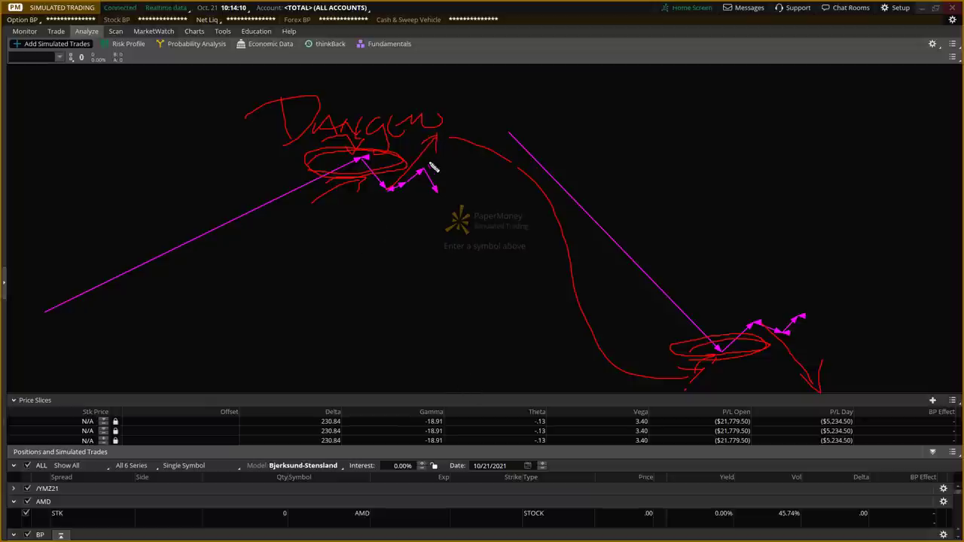
pyautogui.moveTo(455, 147); pyautogui.dragTo(422, 172)
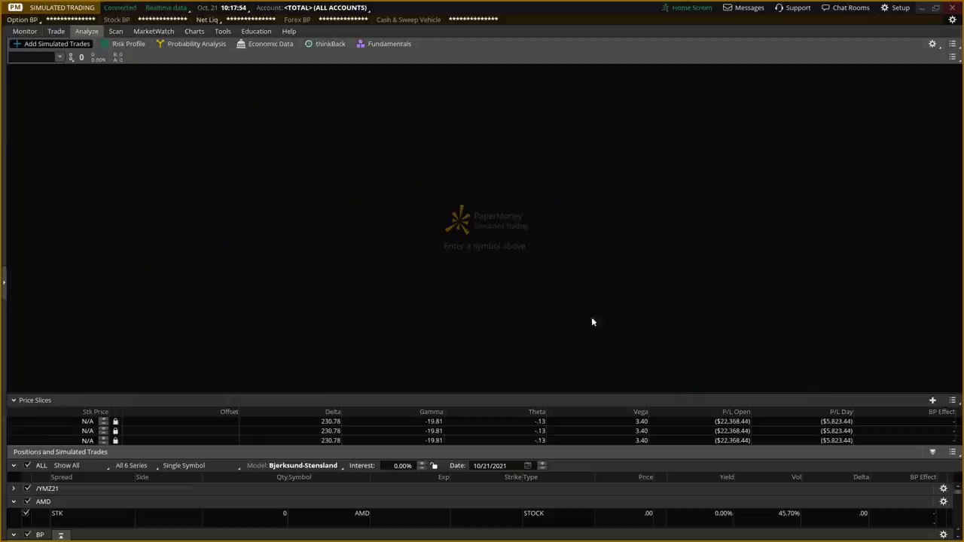
# Switch back to TC2000 and load the NKE daily chart with price history back to June 2021.
pyautogui.click(923, 12)
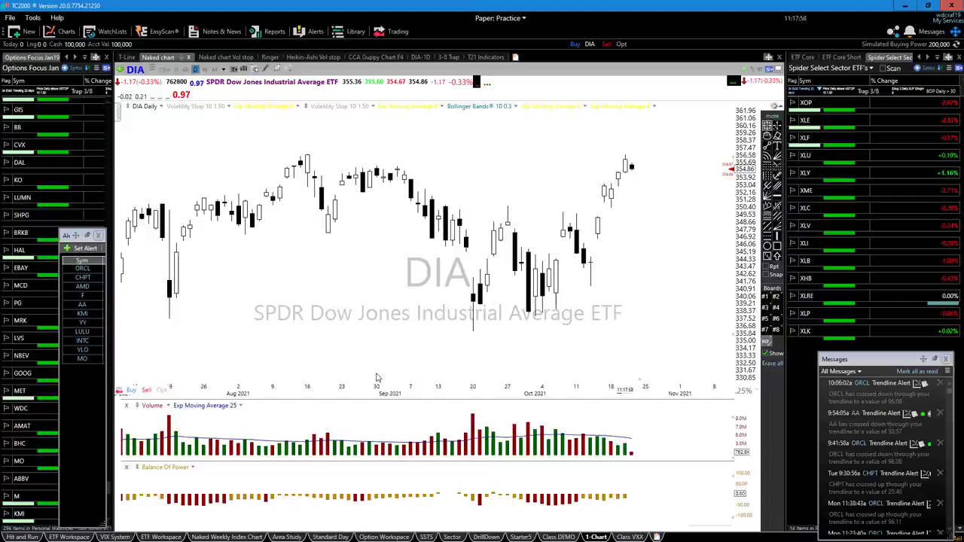
pyautogui.scroll(2, 321, 379)
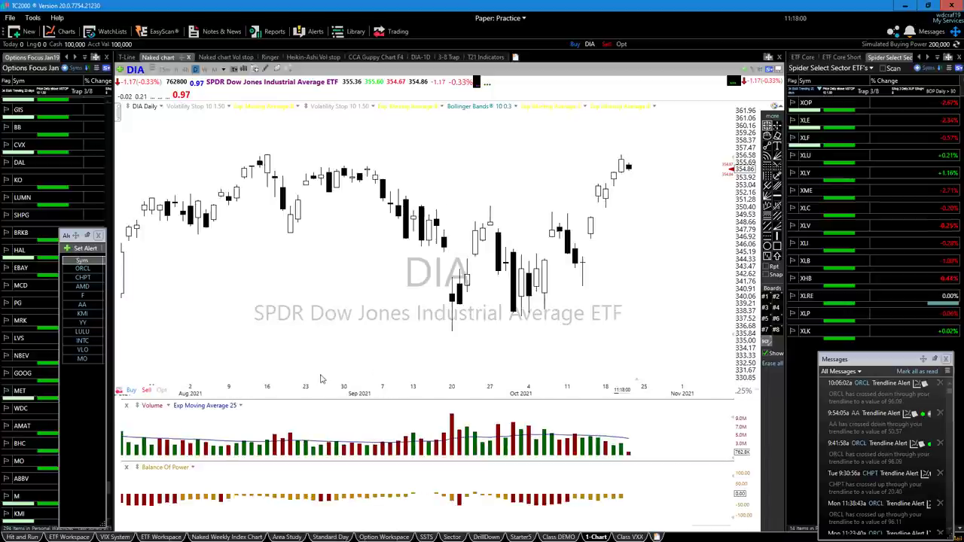
pyautogui.write('NKE')
pyautogui.press('Return')
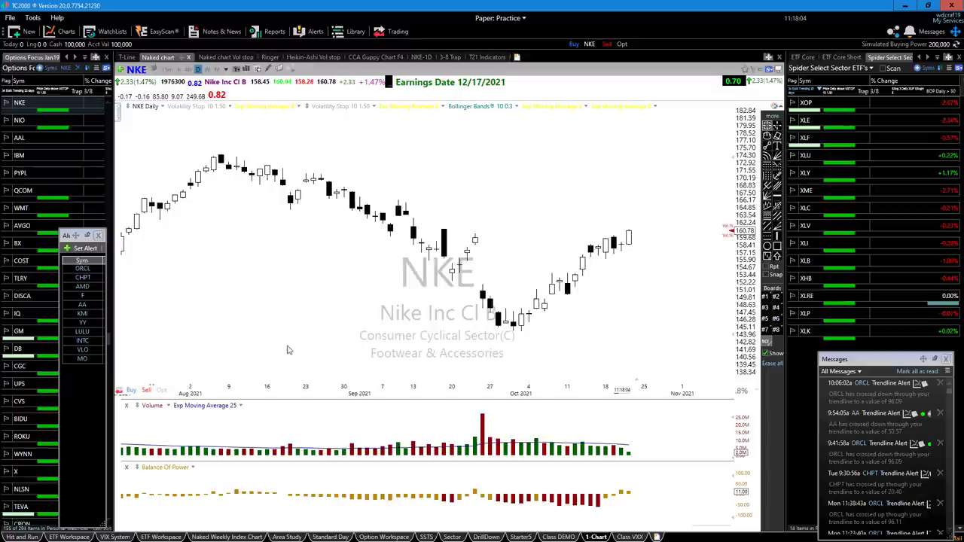
pyautogui.scroll(-2, 294, 326)
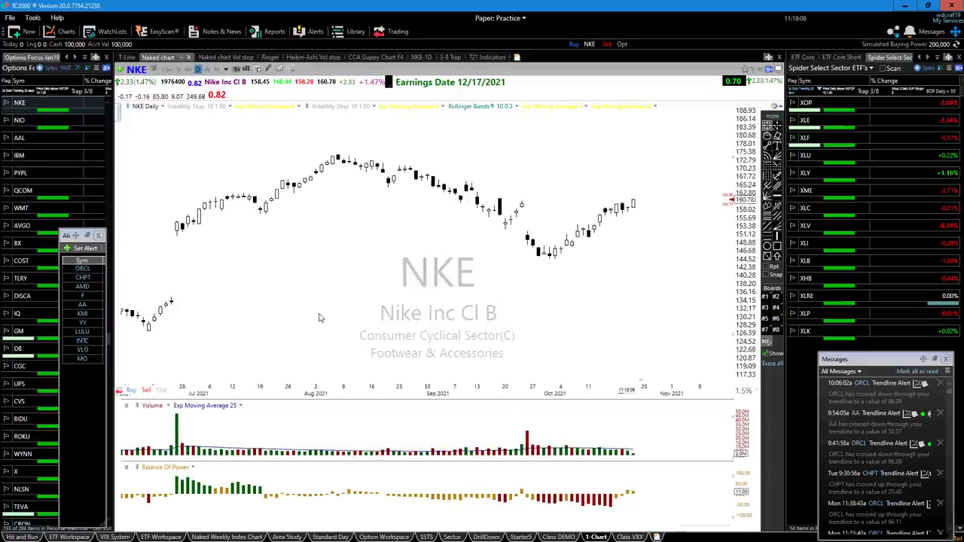
pyautogui.scroll(-1, 319, 313)
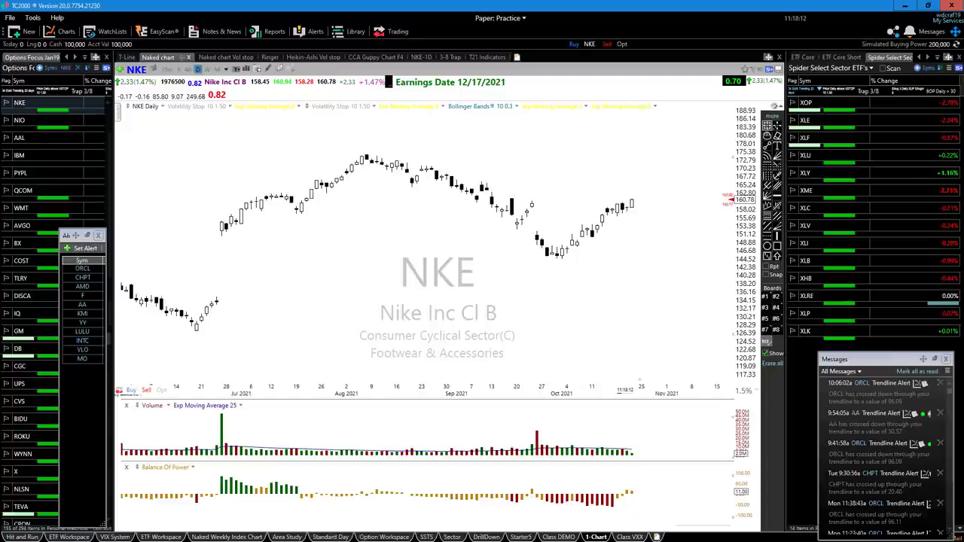
# Draw magenta arrows along NKE's July–August rise, its turn and the following decline, and clear the annotations.
pyautogui.moveTo(219, 252); pyautogui.dragTo(423, 145)
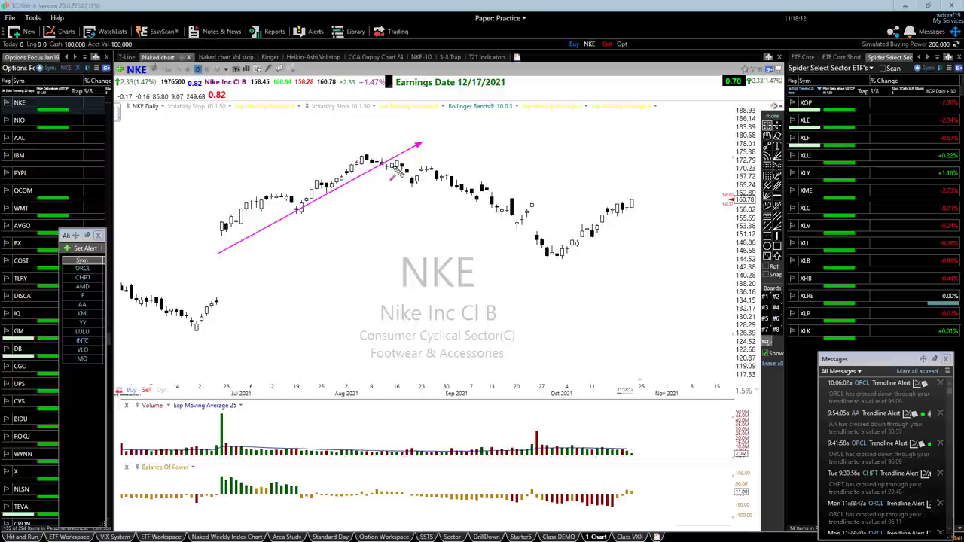
pyautogui.moveTo(389, 130)
pyautogui.mouseDown()
pyautogui.moveTo(413, 185)
pyautogui.moveTo(465, 181)
pyautogui.moveTo(591, 230)
pyautogui.mouseUp()
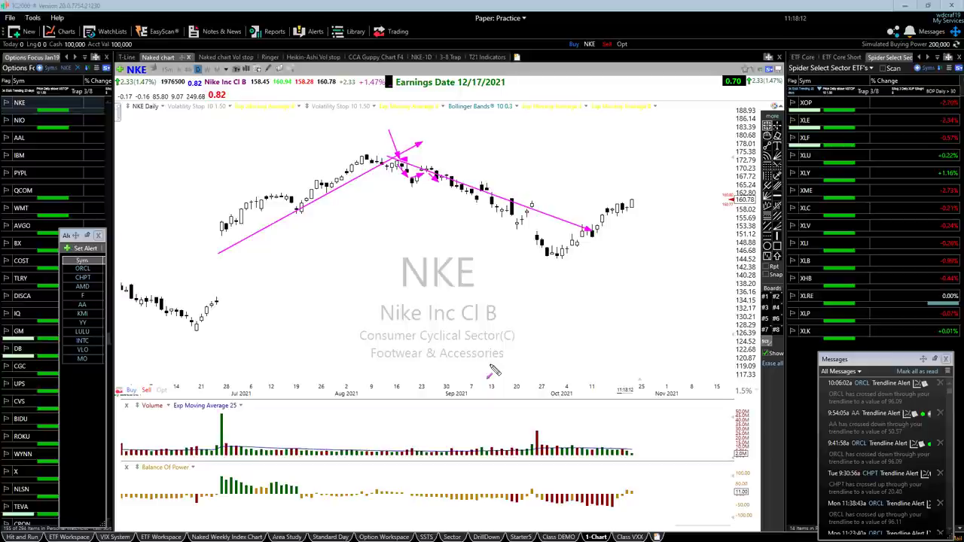
pyautogui.press('Delete')
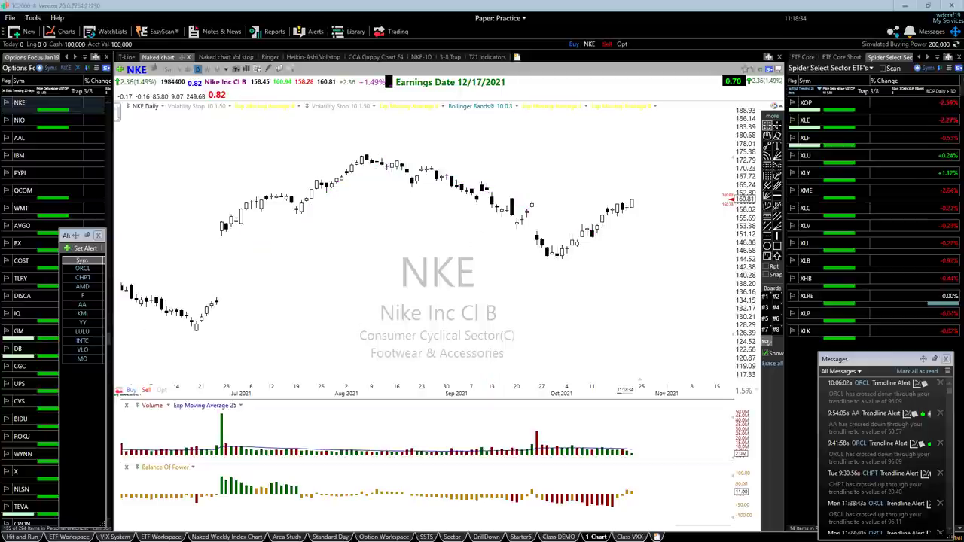
# Draw magenta arrows along NKE's August–October decline, at its mid-October pullback and up along the rebound.
pyautogui.moveTo(424, 161)
pyautogui.mouseDown()
pyautogui.moveTo(628, 259)
pyautogui.moveTo(633, 251)
pyautogui.mouseUp()
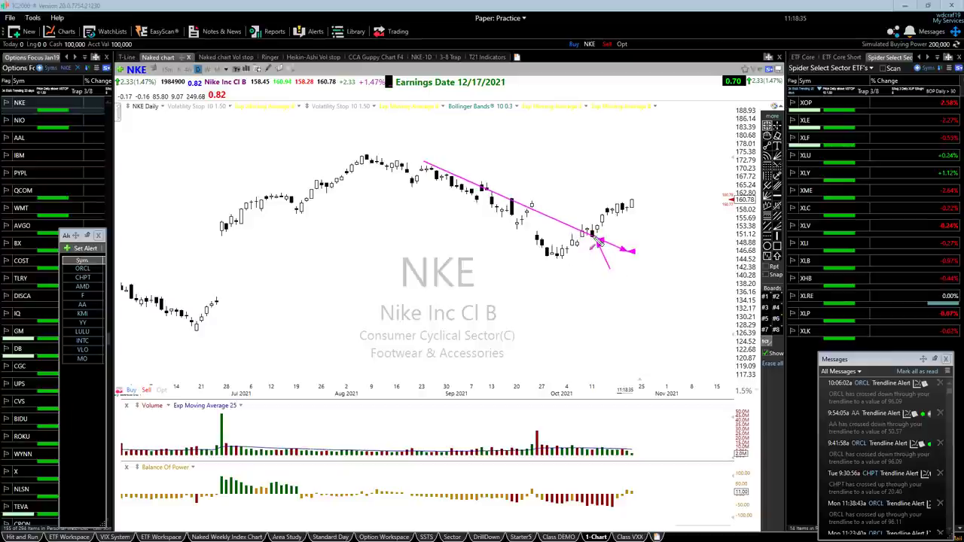
pyautogui.moveTo(601, 220)
pyautogui.mouseDown()
pyautogui.moveTo(637, 216)
pyautogui.moveTo(660, 190)
pyautogui.moveTo(678, 194)
pyautogui.moveTo(721, 162)
pyautogui.mouseUp()
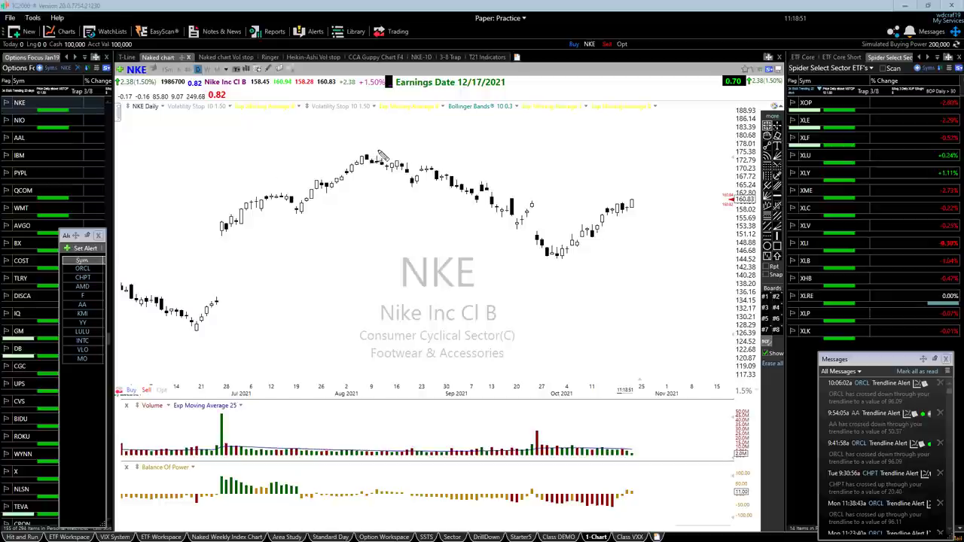
# Mark NKE's August peak and its early October low, sketch the first drop off the peak, and clear the drawing.
pyautogui.moveTo(383, 155)
pyautogui.mouseDown()
pyautogui.moveTo(348, 154)
pyautogui.moveTo(390, 162)
pyautogui.moveTo(337, 159)
pyautogui.mouseUp()
pyautogui.moveTo(532, 256)
pyautogui.mouseDown()
pyautogui.moveTo(595, 255)
pyautogui.moveTo(555, 261)
pyautogui.mouseUp()
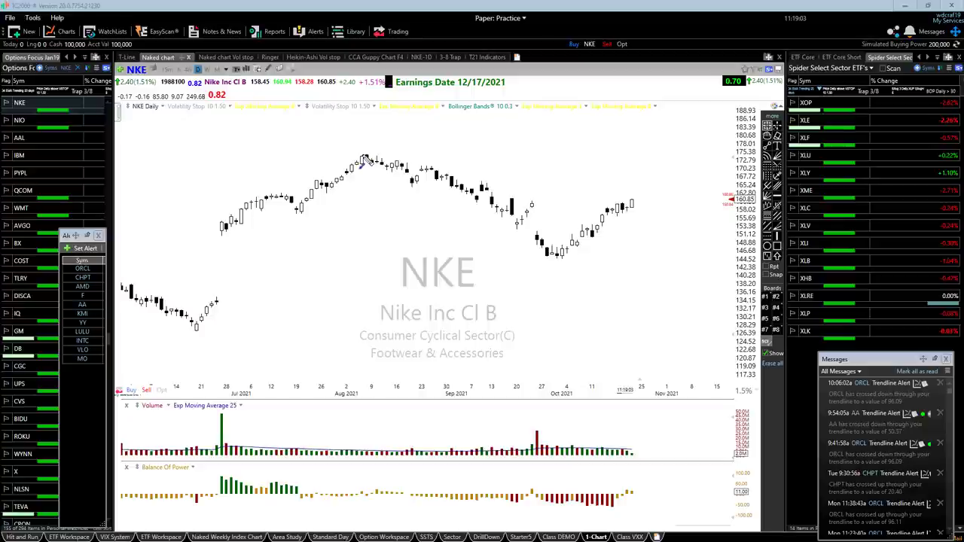
pyautogui.moveTo(363, 157); pyautogui.dragTo(392, 170)
pyautogui.press('Delete')
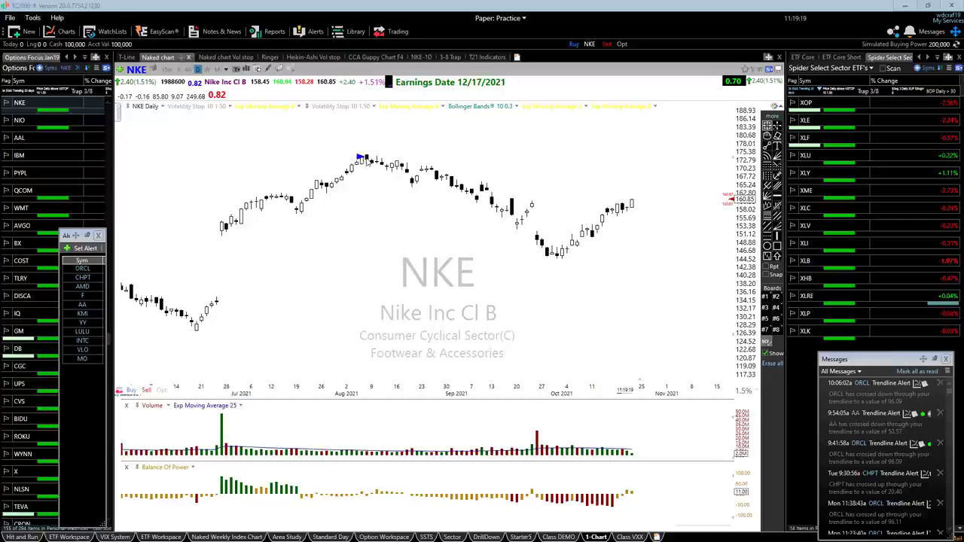
# Draw blue arrows for NKE's drop from the August peak, its lower high, the downtrend into October and the mid-October pullback.
pyautogui.moveTo(361, 158); pyautogui.dragTo(393, 173)
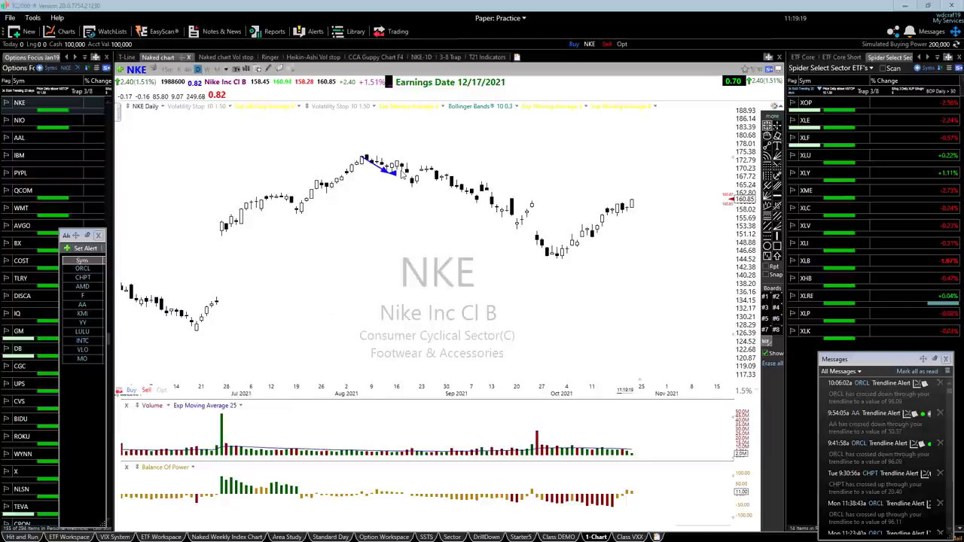
pyautogui.moveTo(412, 136); pyautogui.dragTo(404, 160)
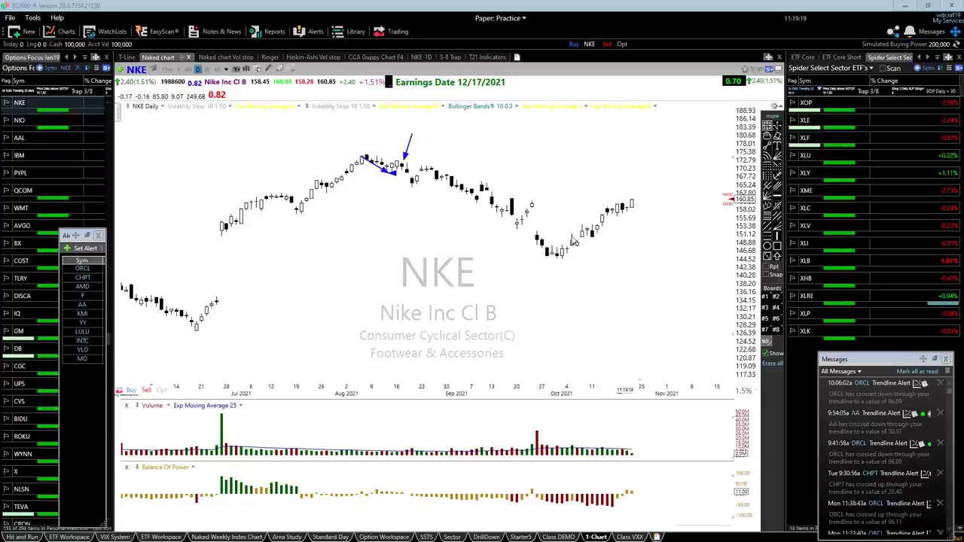
pyautogui.moveTo(639, 259); pyautogui.dragTo(598, 236)
pyautogui.moveTo(492, 182); pyautogui.dragTo(583, 240)
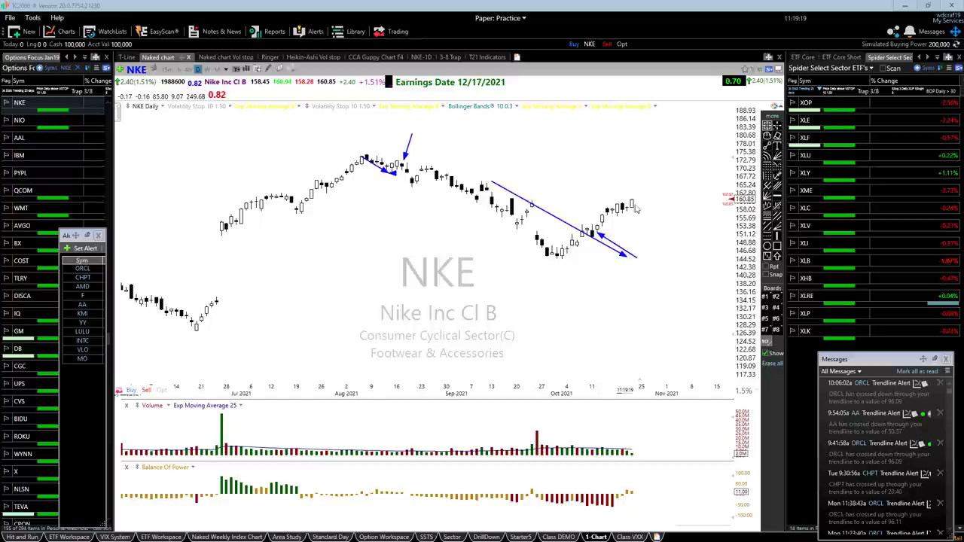
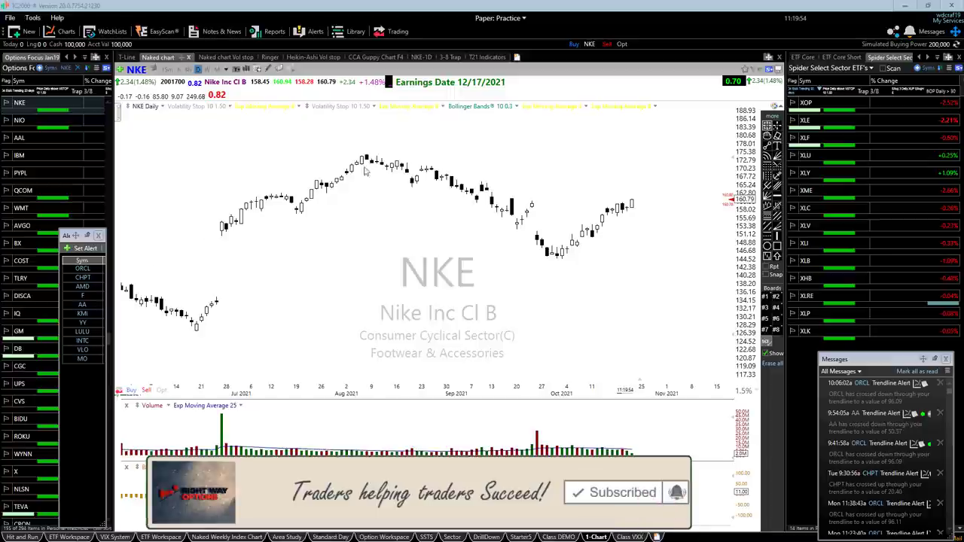
# Circle NKE's August peak and early October low in red, and mark the move after each turning point.
pyautogui.moveTo(352, 167)
pyautogui.mouseDown()
pyautogui.moveTo(399, 154)
pyautogui.moveTo(369, 172)
pyautogui.moveTo(339, 155)
pyautogui.moveTo(370, 167)
pyautogui.mouseUp()
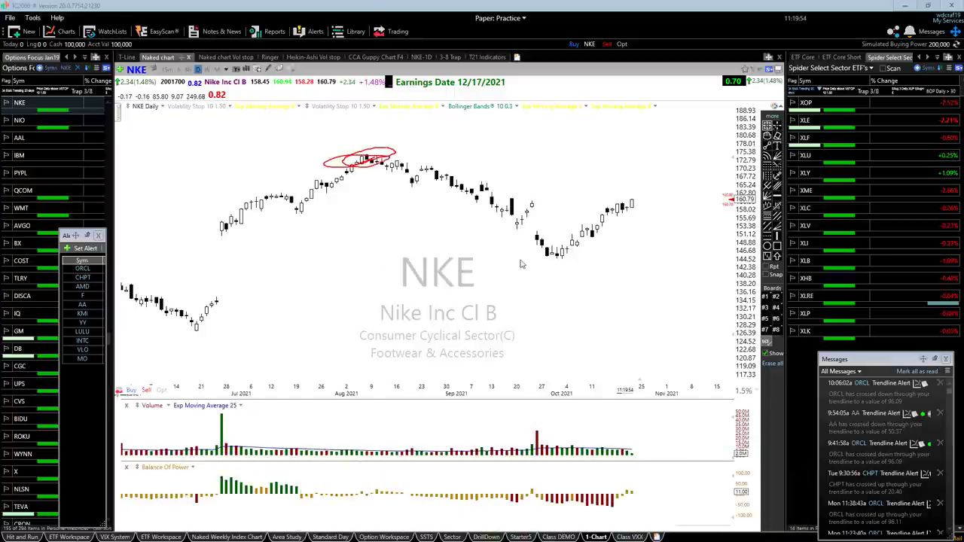
pyautogui.moveTo(544, 262)
pyautogui.mouseDown()
pyautogui.moveTo(582, 250)
pyautogui.moveTo(529, 260)
pyautogui.moveTo(546, 261)
pyautogui.mouseUp()
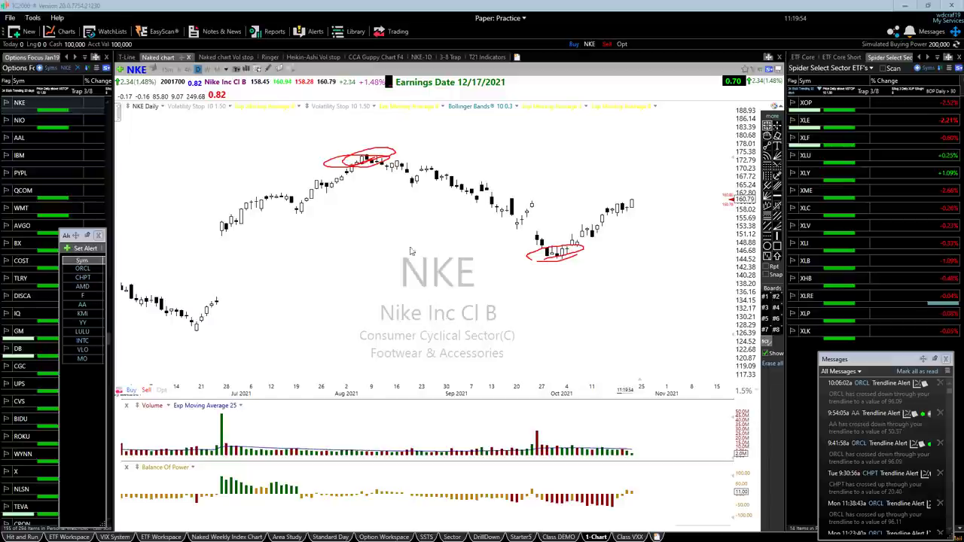
pyautogui.moveTo(584, 262)
pyautogui.mouseDown()
pyautogui.moveTo(625, 240)
pyautogui.moveTo(618, 255)
pyautogui.mouseUp()
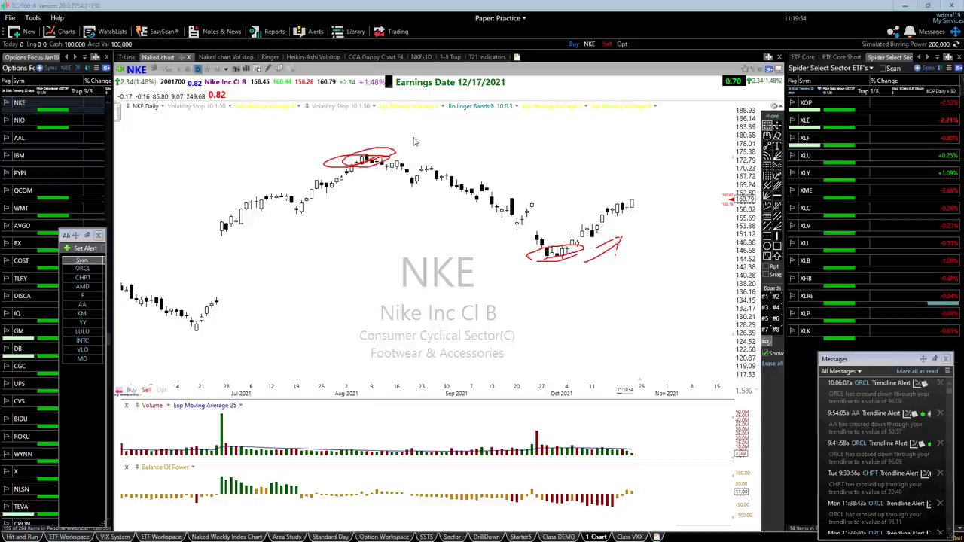
pyautogui.moveTo(403, 141)
pyautogui.mouseDown()
pyautogui.moveTo(434, 166)
pyautogui.moveTo(430, 143)
pyautogui.mouseUp()
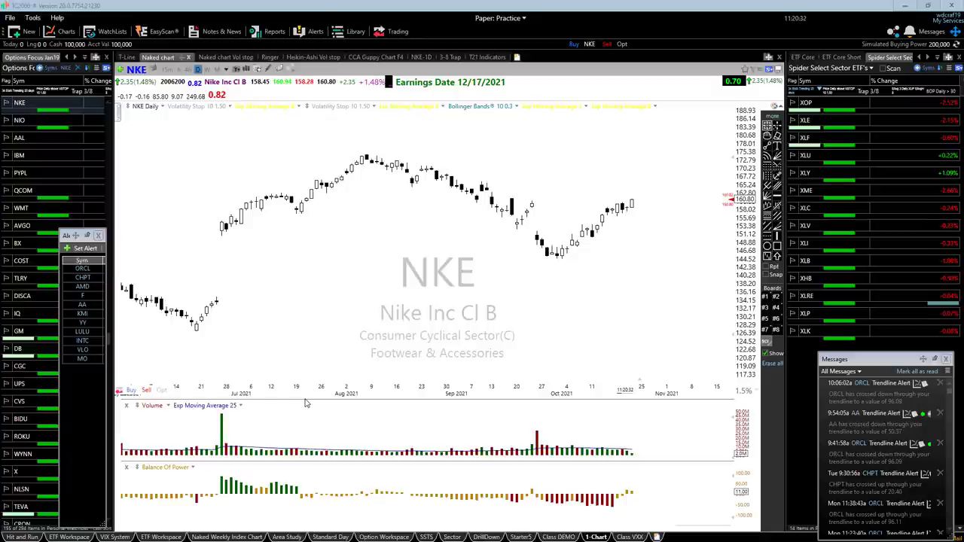
# Mark NKE's first drop, bounce and lower high after the August peak with blue arrows, and clear the drawings.
pyautogui.scroll(2, 275, 346)
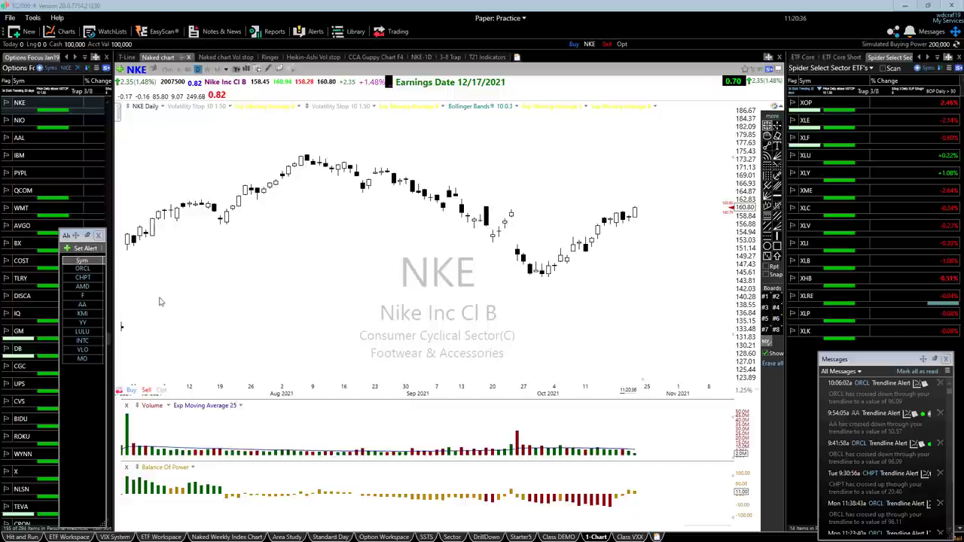
pyautogui.moveTo(303, 159); pyautogui.dragTo(349, 165)
pyautogui.moveTo(370, 128); pyautogui.dragTo(352, 175)
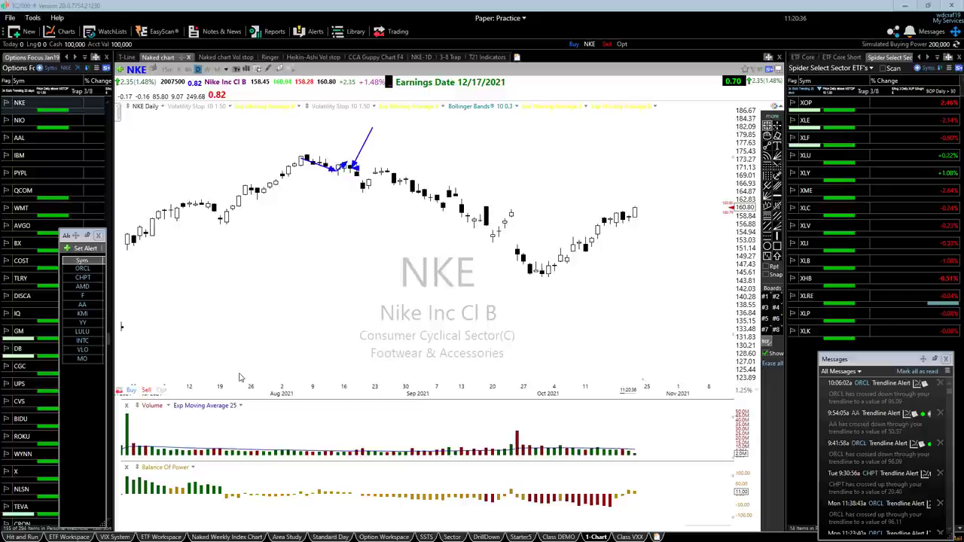
pyautogui.click(359, 162)
pyautogui.press('Delete')
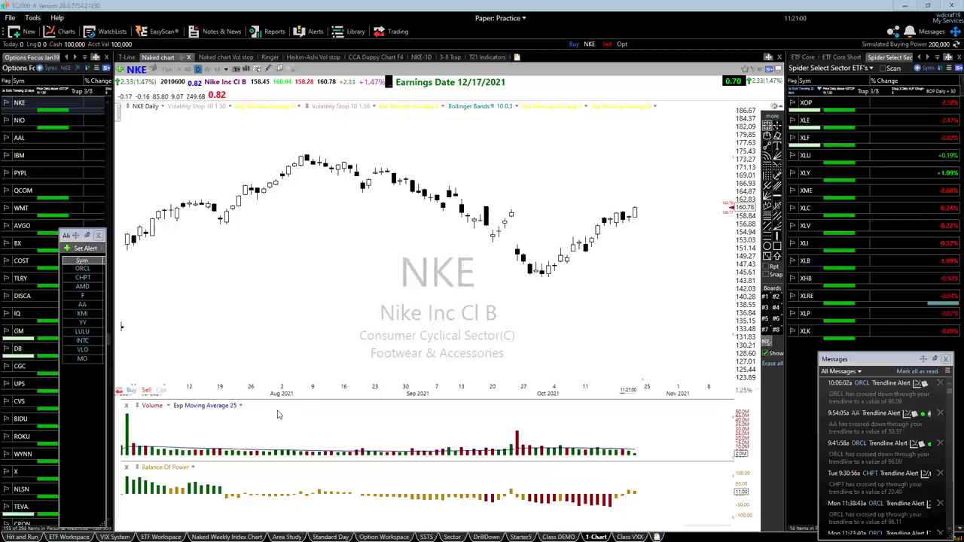
pyautogui.scroll(-3, 265, 395)
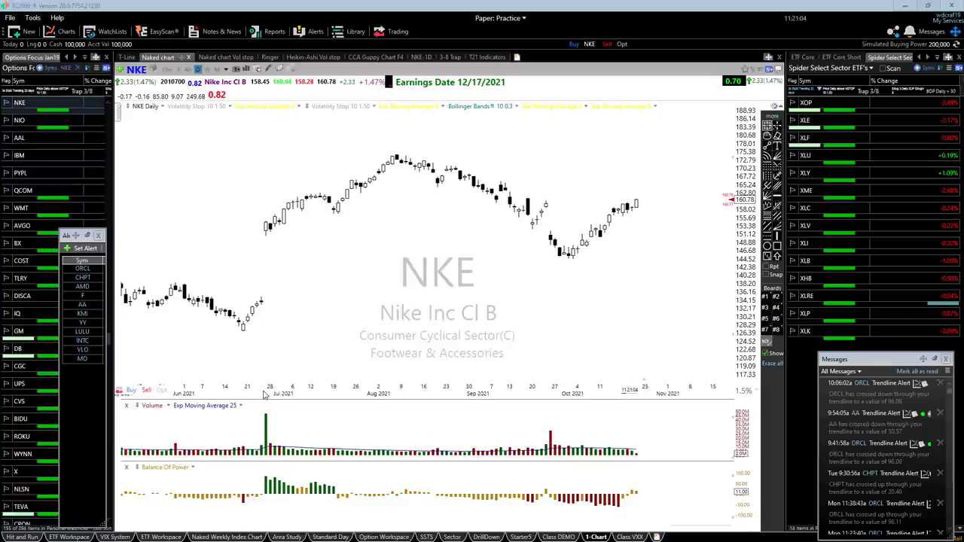
pyautogui.scroll(2, 252, 405)
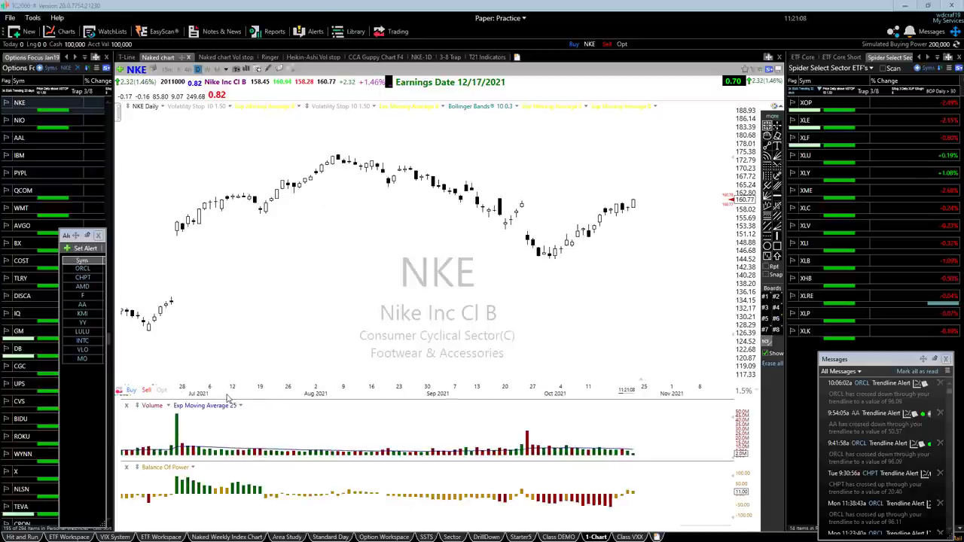
pyautogui.scroll(1, 237, 399)
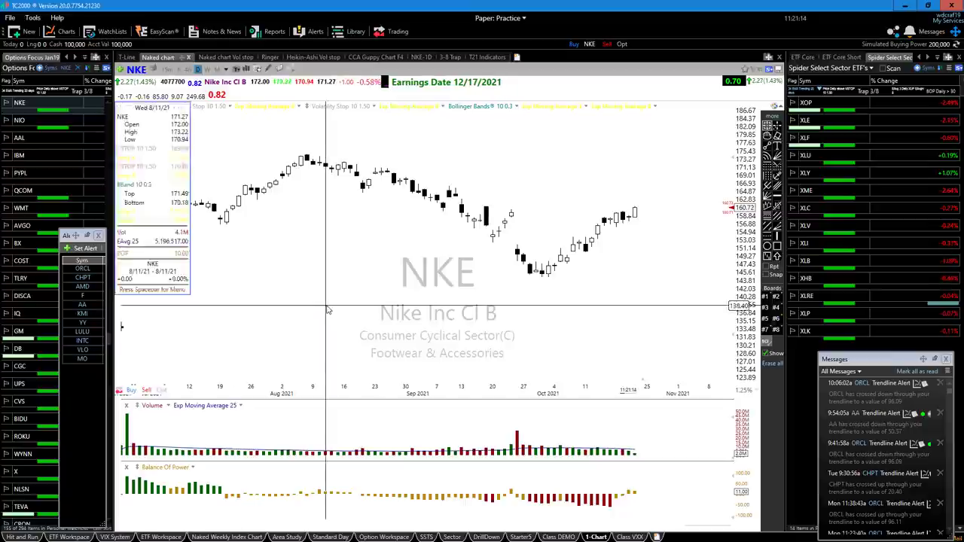
# Load the QQQ chart and delete its red 372.00 line and the green horizontal line above it.
pyautogui.write('qqq')
pyautogui.press('Return')
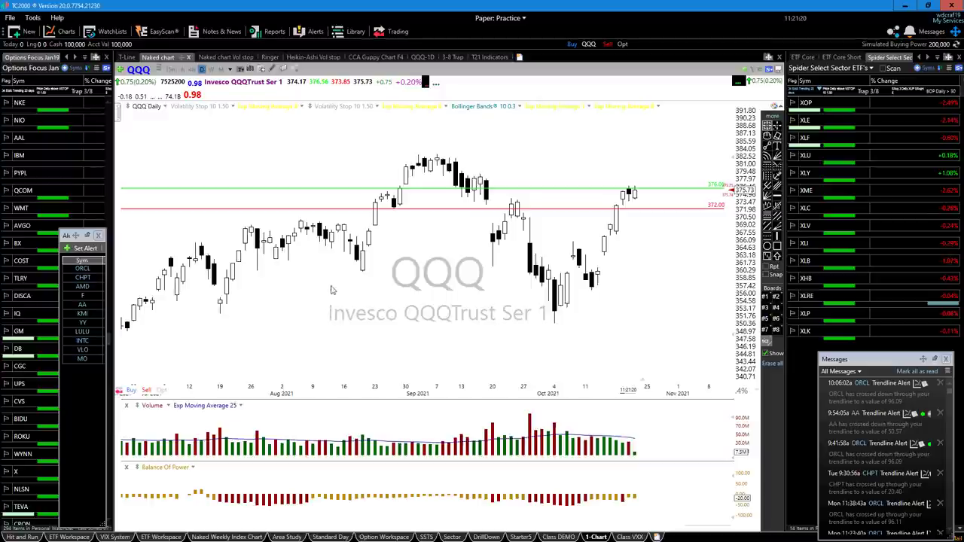
pyautogui.rightClick(680, 210)
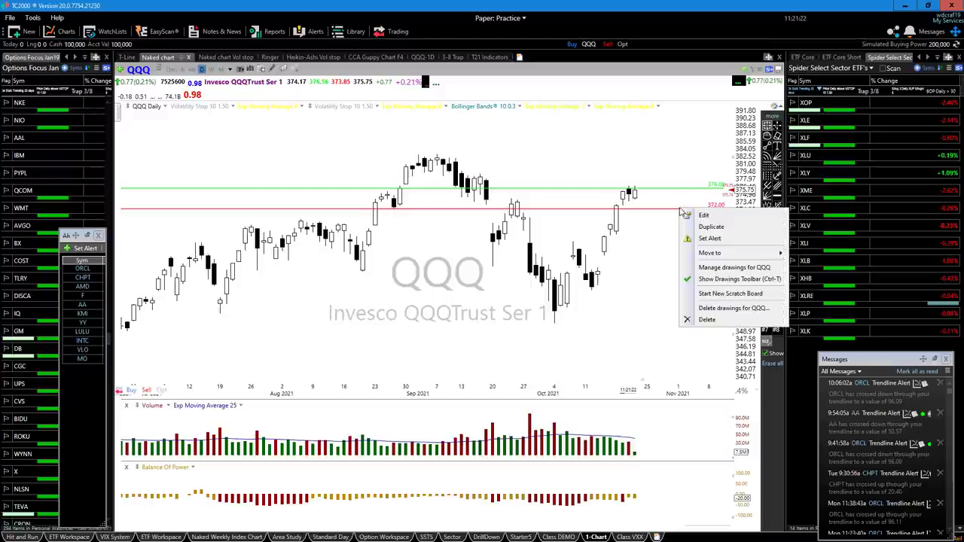
pyautogui.click(708, 321)
pyautogui.rightClick(657, 190)
pyautogui.click(687, 307)
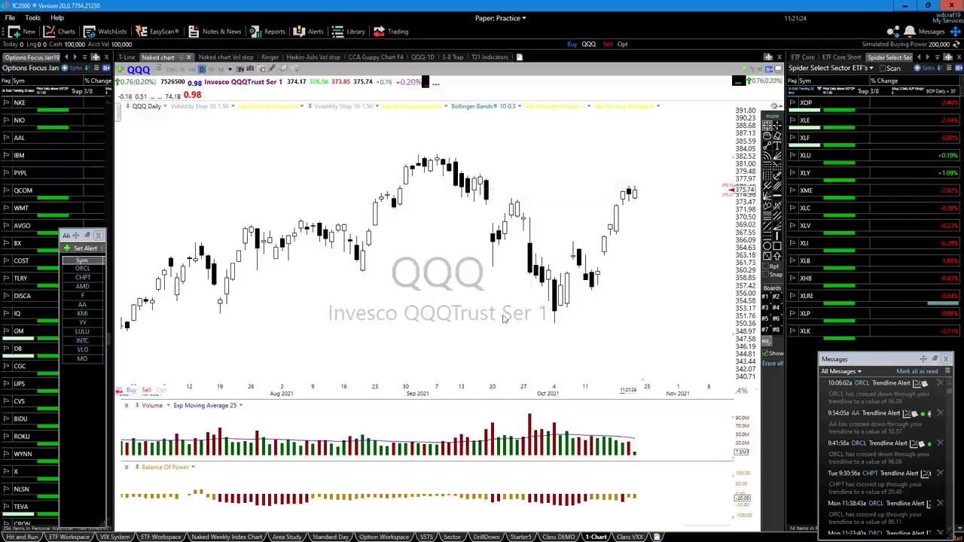
# Draw blue arrows along QQQ's June–September uptrend and September–October decline, and point one at the mid-September trend break.
pyautogui.scroll(2, 367, 315)
pyautogui.scroll(-3, 367, 314)
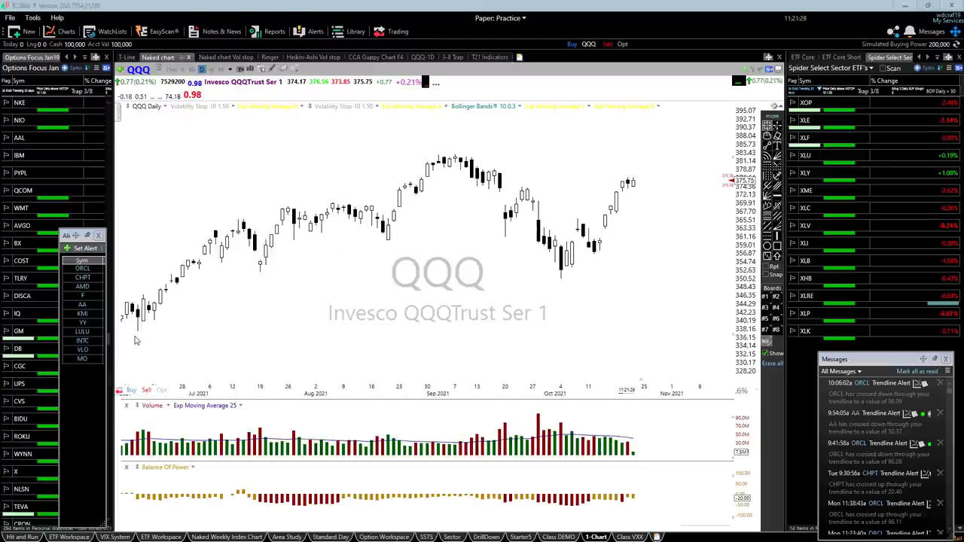
pyautogui.moveTo(135, 337); pyautogui.dragTo(333, 243)
pyautogui.press('Delete')
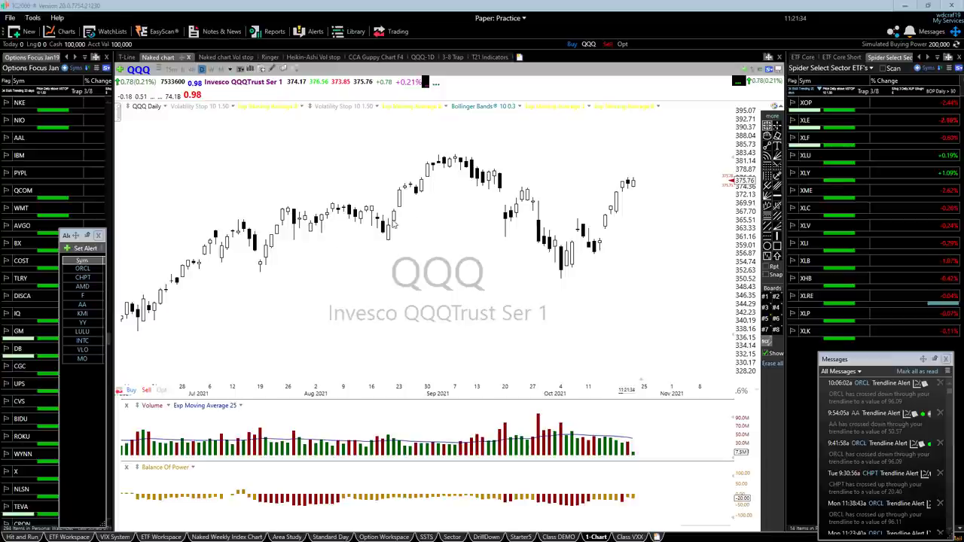
pyautogui.moveTo(132, 331); pyautogui.dragTo(564, 145)
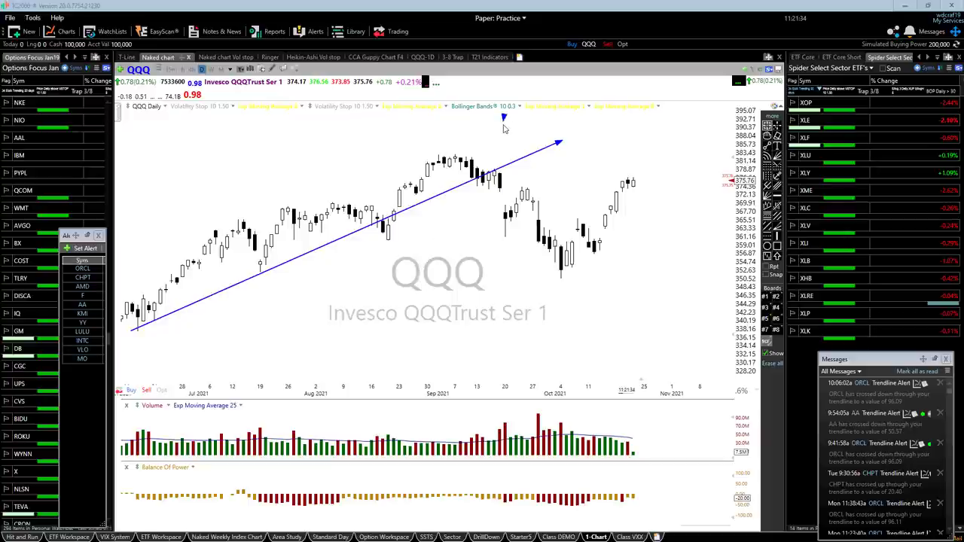
pyautogui.moveTo(503, 119); pyautogui.dragTo(499, 174)
pyautogui.moveTo(460, 148); pyautogui.dragTo(639, 276)
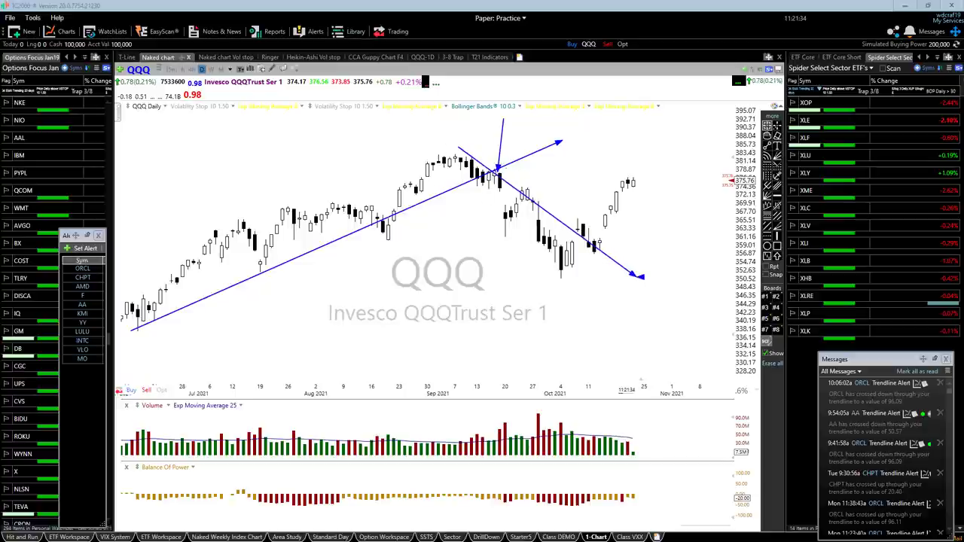
# Circle QQQ's early September top and early October low in red, and mark the mid-October pullback and rebound.
pyautogui.moveTo(424, 174)
pyautogui.mouseDown()
pyautogui.moveTo(479, 178)
pyautogui.moveTo(413, 173)
pyautogui.moveTo(456, 179)
pyautogui.mouseUp()
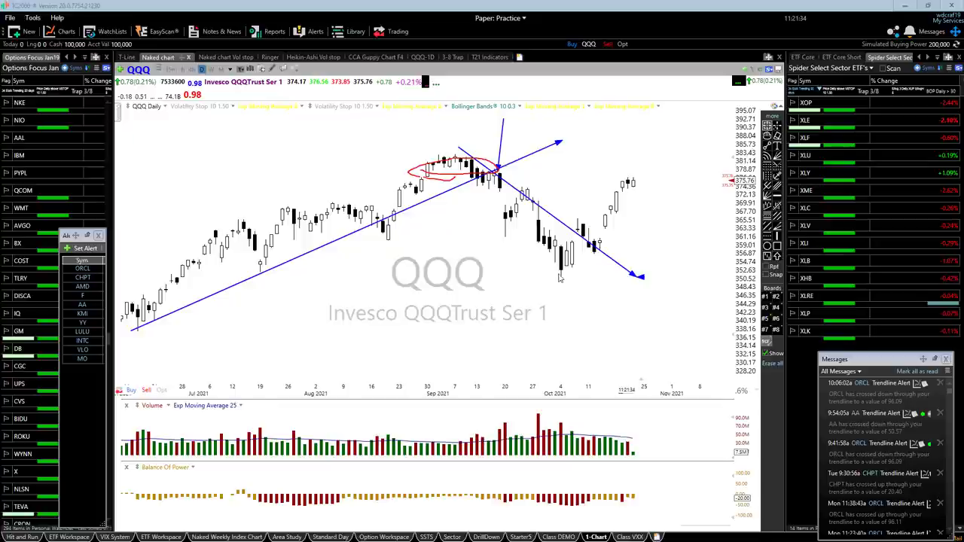
pyautogui.moveTo(550, 273)
pyautogui.mouseDown()
pyautogui.moveTo(574, 248)
pyautogui.moveTo(526, 282)
pyautogui.moveTo(588, 274)
pyautogui.mouseUp()
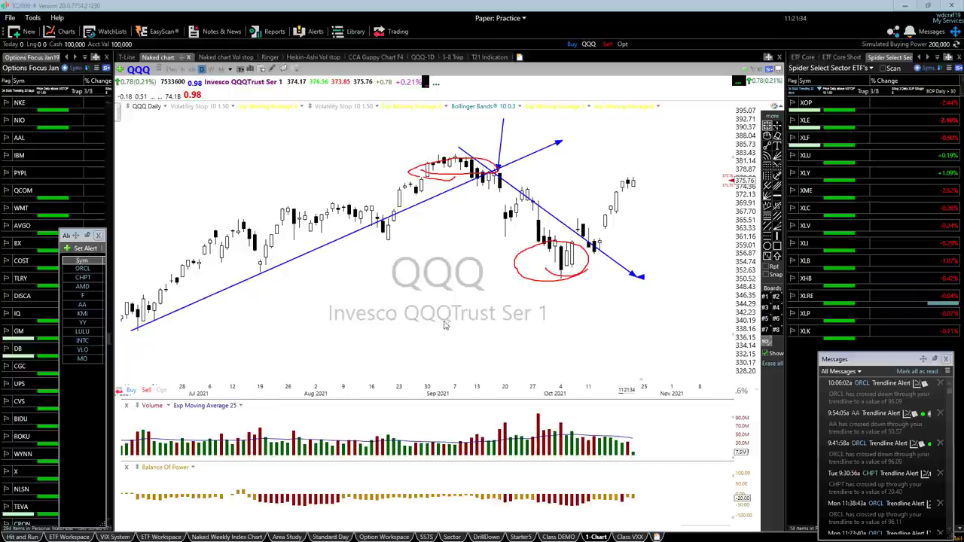
pyautogui.moveTo(591, 240)
pyautogui.mouseDown()
pyautogui.moveTo(601, 257)
pyautogui.moveTo(610, 240)
pyautogui.mouseUp()
pyautogui.moveTo(658, 314)
pyautogui.mouseDown()
pyautogui.moveTo(610, 253)
pyautogui.moveTo(631, 262)
pyautogui.moveTo(609, 253)
pyautogui.moveTo(652, 182)
pyautogui.mouseUp()
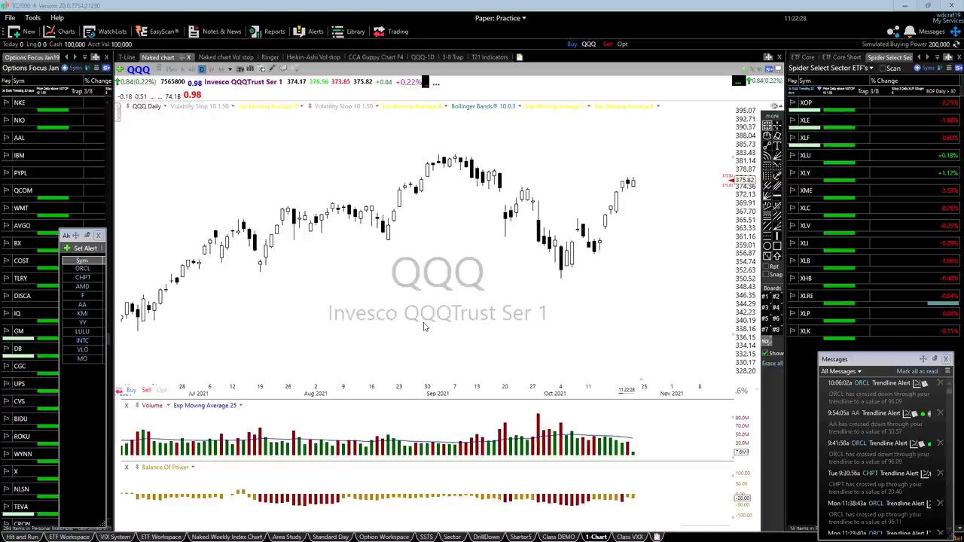
# Draw blue arrows for QQQ's decline from late April, the support after it and the early June higher low, and clear them.
pyautogui.scroll(-2, 339, 256)
pyautogui.scroll(-1, 340, 262)
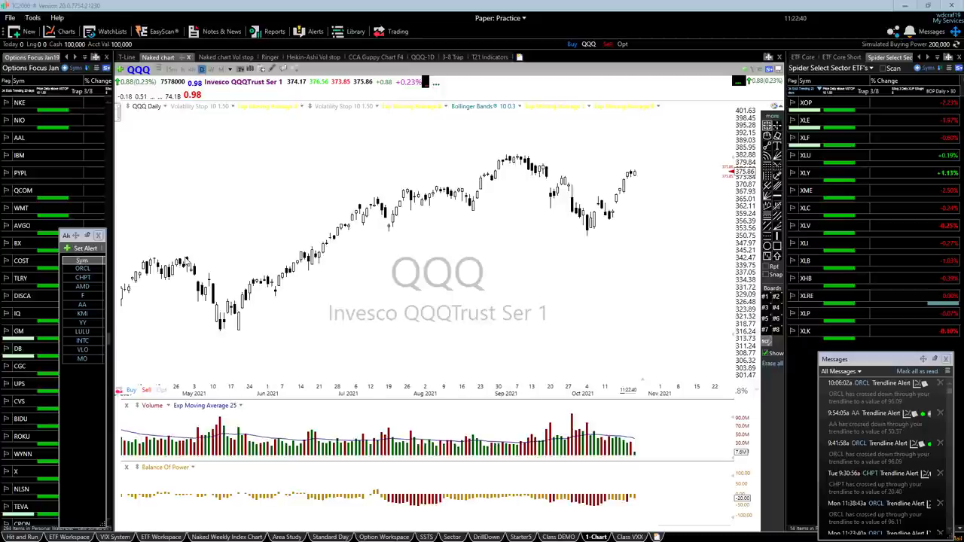
pyautogui.moveTo(186, 259)
pyautogui.mouseDown()
pyautogui.moveTo(275, 331)
pyautogui.moveTo(269, 323)
pyautogui.moveTo(308, 296)
pyautogui.moveTo(277, 297)
pyautogui.mouseUp()
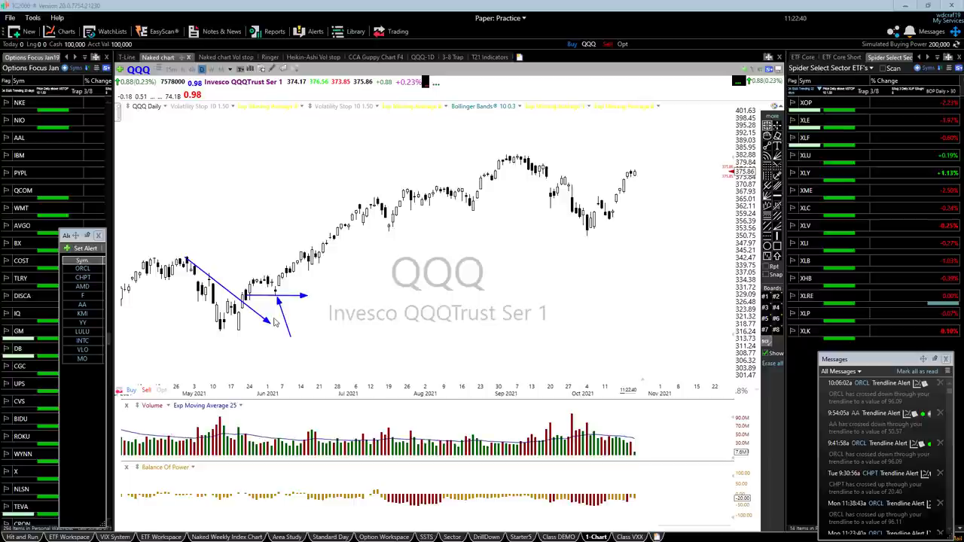
pyautogui.press('Delete')
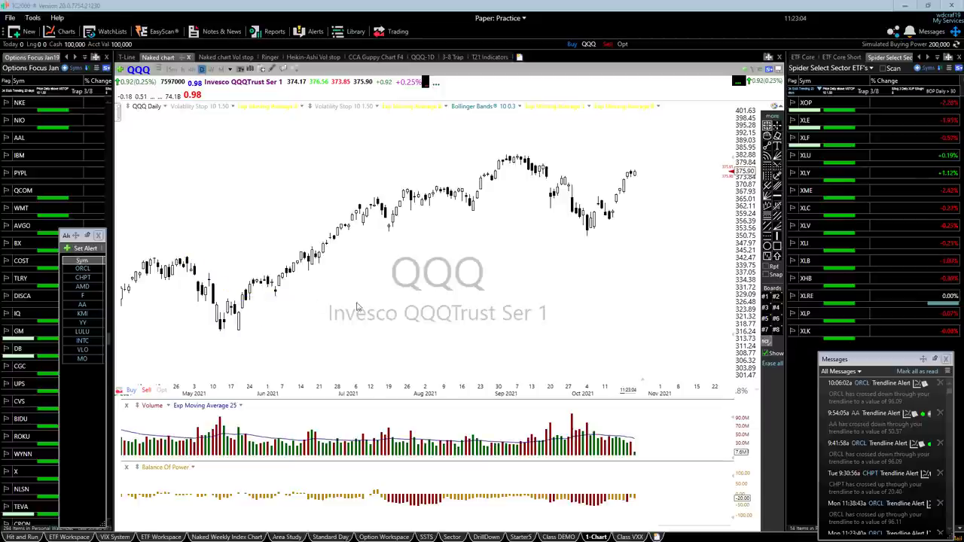
pyautogui.scroll(1, 443, 338)
pyautogui.scroll(1, 443, 338)
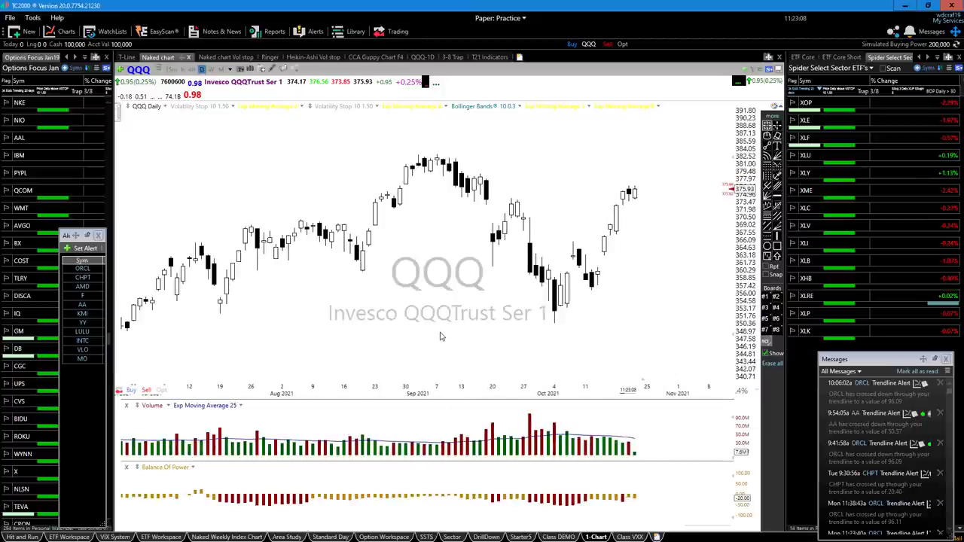
# Load the HAS chart and draw a blue downtrend arrow from its late July peak into November.
pyautogui.write('HAS')
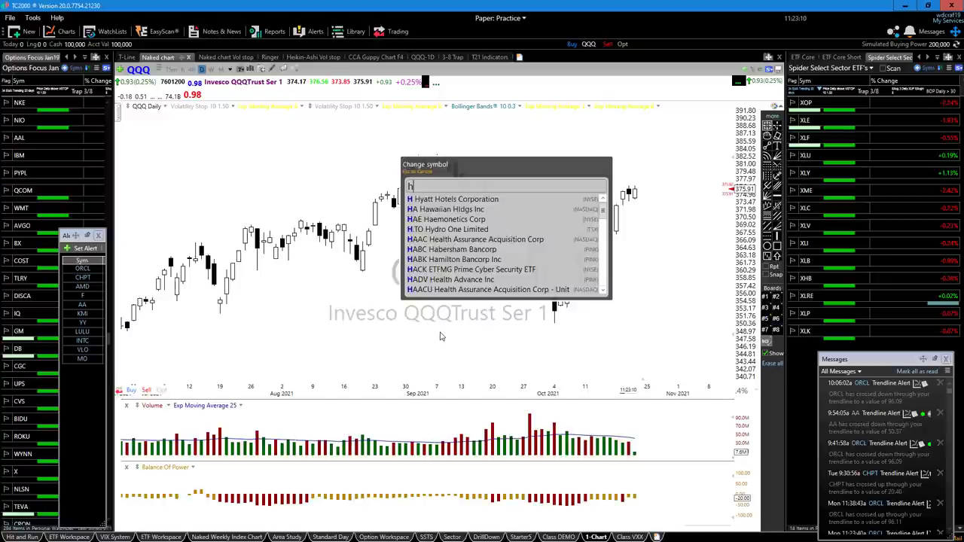
pyautogui.press('Return')
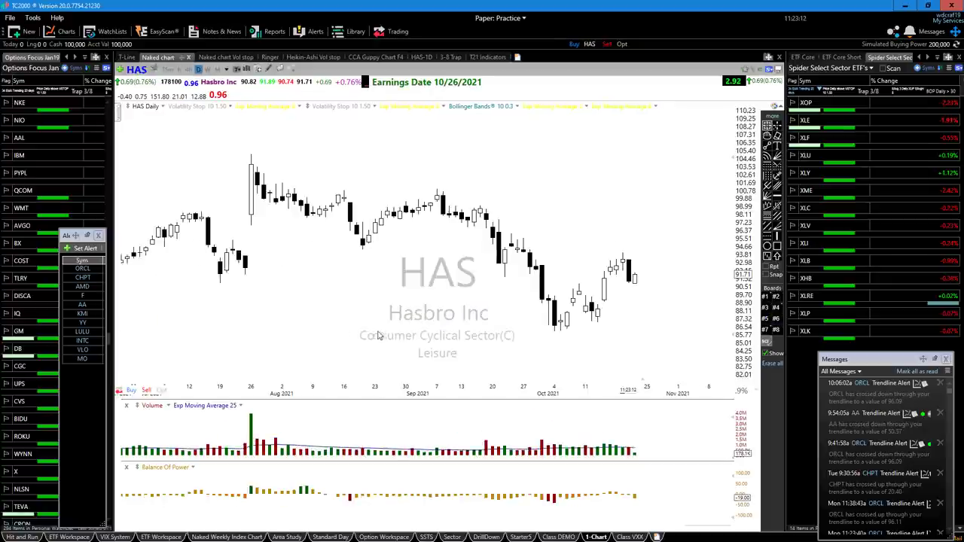
pyautogui.scroll(-2, 464, 353)
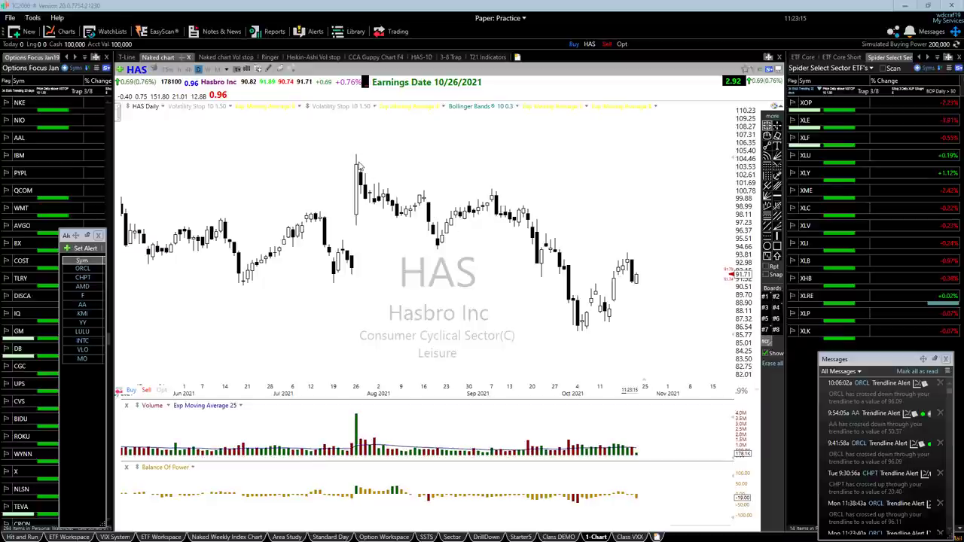
pyautogui.moveTo(359, 165); pyautogui.dragTo(686, 259)
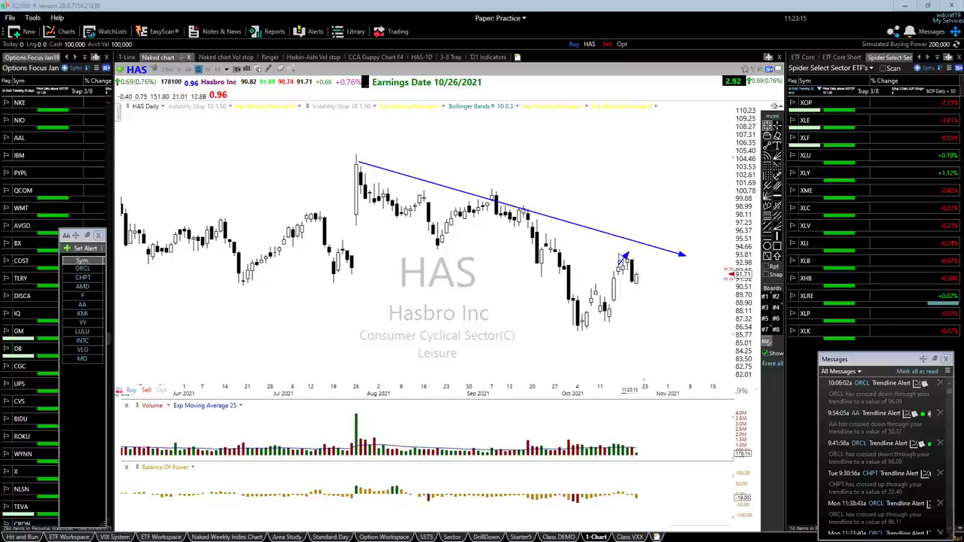
# Mark HAS's October rebound high, project a further decline from it with blue arrows, and clear the drawings.
pyautogui.moveTo(629, 258); pyautogui.dragTo(673, 336)
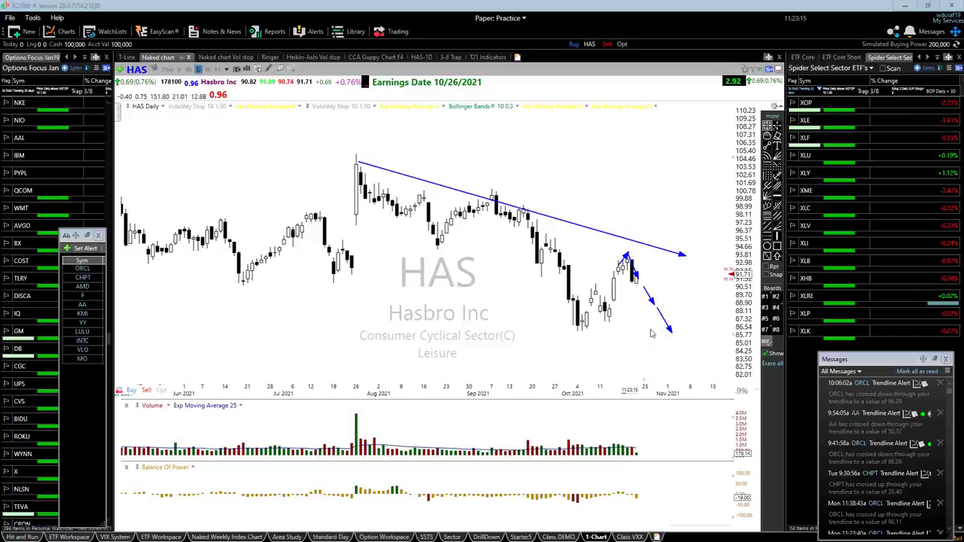
pyautogui.press('Delete')
pyautogui.scroll(-3, 451, 323)
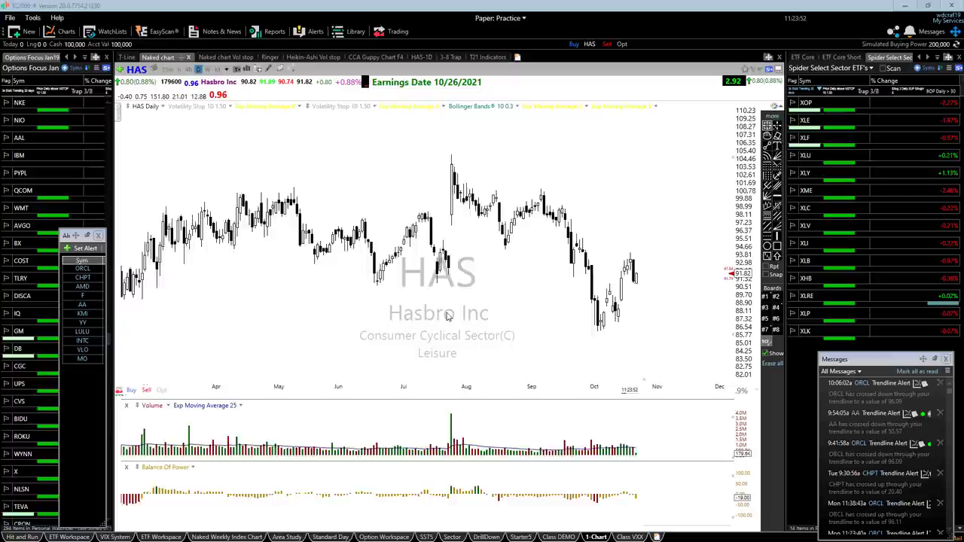
pyautogui.scroll(3, 449, 322)
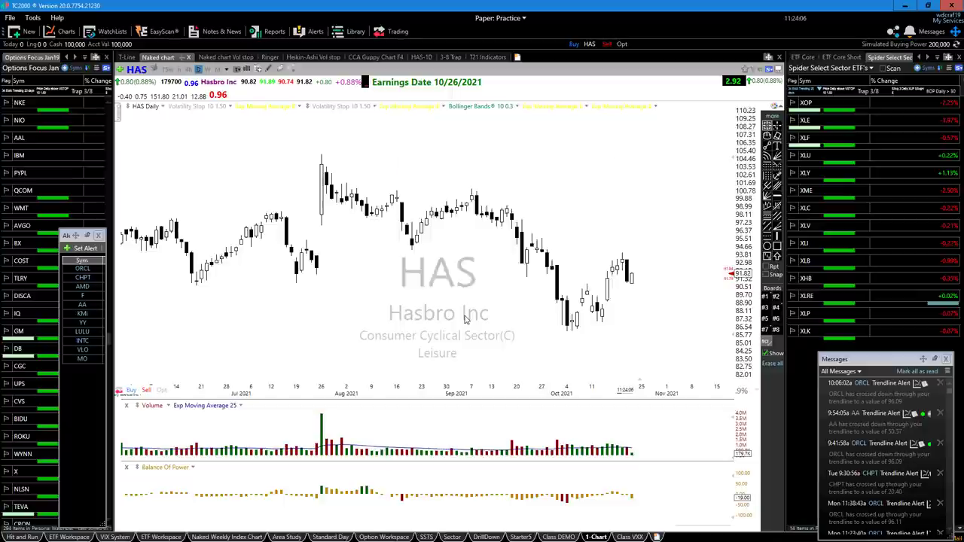
# Load the UPS chart and draw a blue downtrend arrow from its late July high to late October.
pyautogui.write('ups')
pyautogui.press('Return')
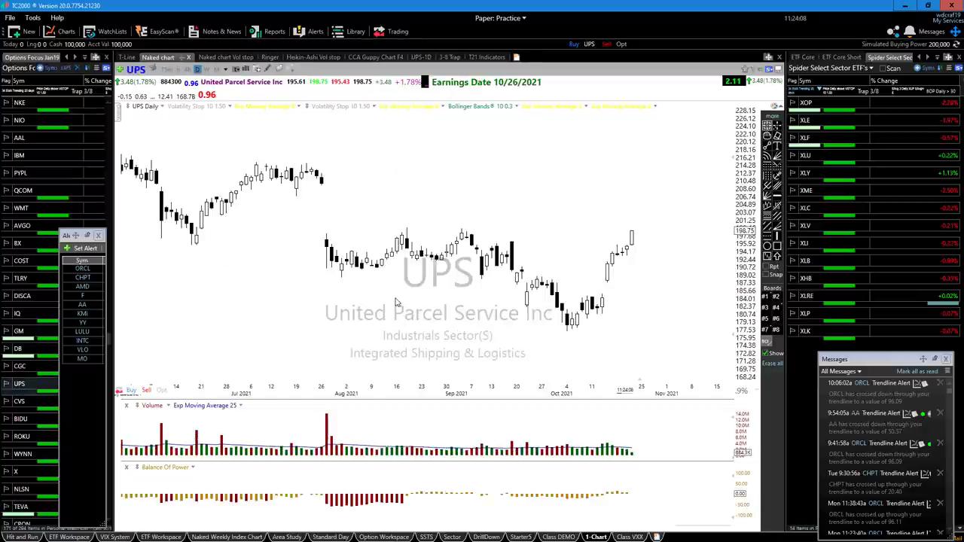
pyautogui.scroll(-2, 413, 374)
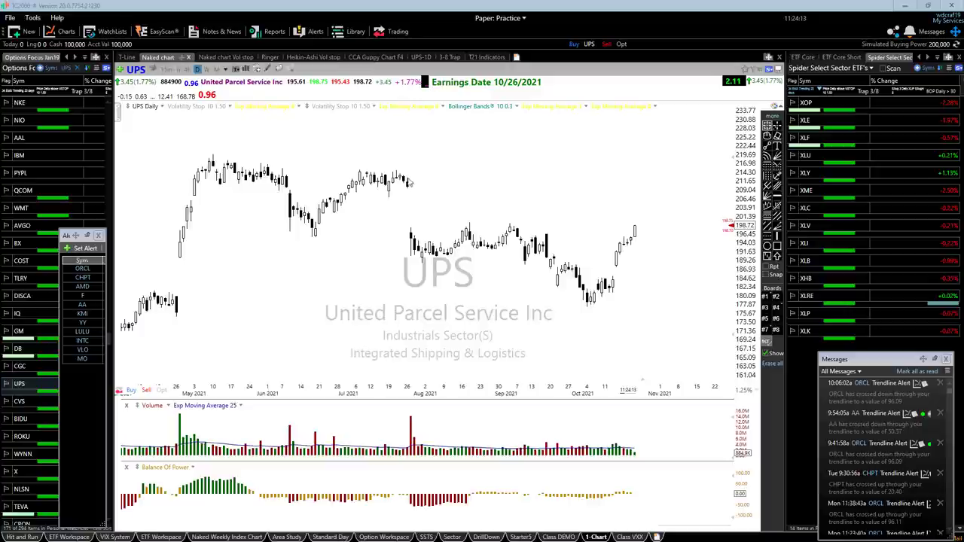
pyautogui.moveTo(392, 168); pyautogui.dragTo(530, 236)
pyautogui.moveTo(568, 261); pyautogui.dragTo(660, 295)
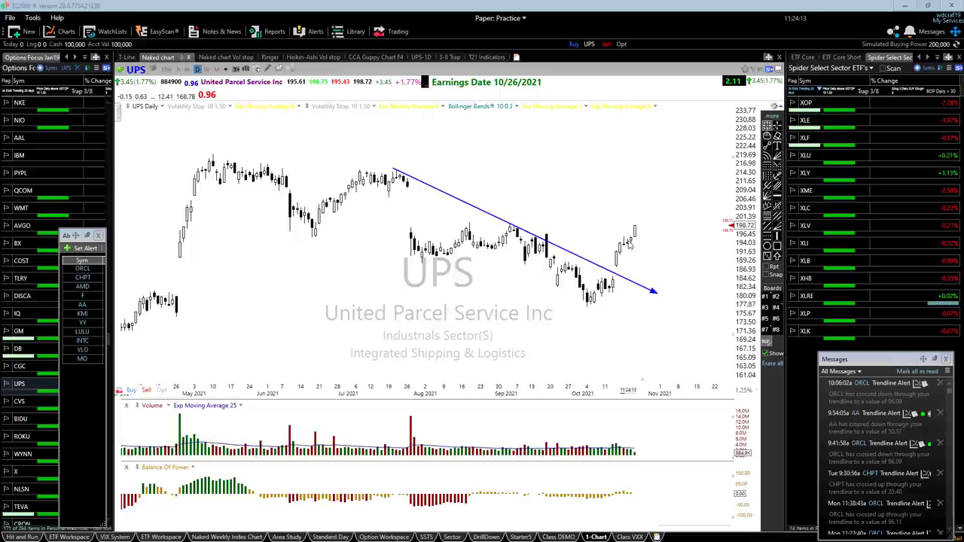
# Draw blue arrows along UPS's August–September support, up from its October low and onward from the latest candle.
pyautogui.moveTo(404, 250); pyautogui.dragTo(693, 253)
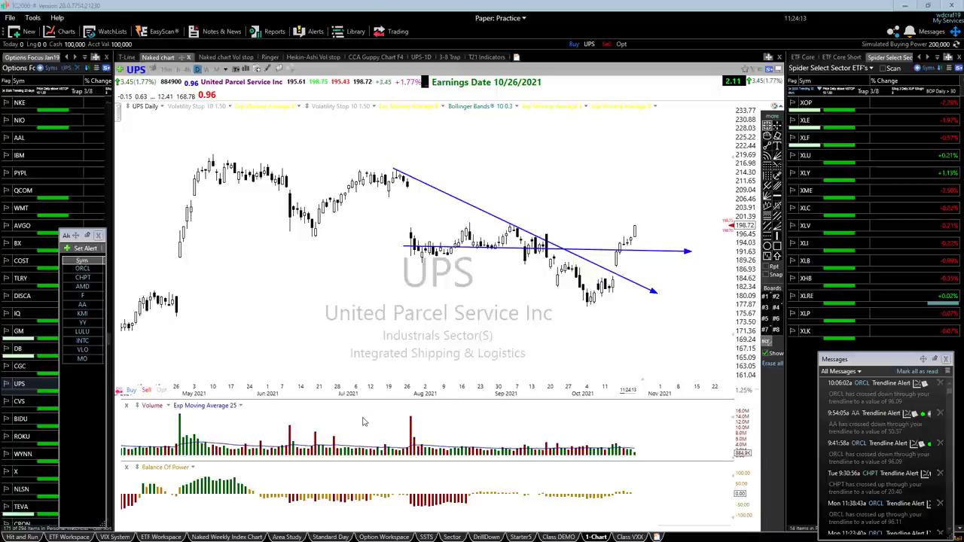
pyautogui.moveTo(590, 304); pyautogui.dragTo(704, 230)
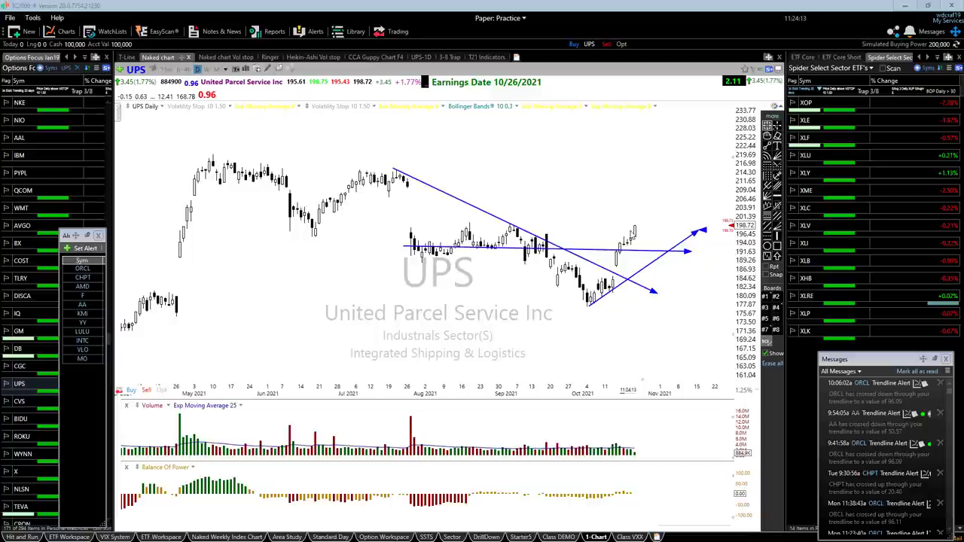
pyautogui.moveTo(635, 230)
pyautogui.mouseDown()
pyautogui.moveTo(676, 243)
pyautogui.moveTo(702, 200)
pyautogui.mouseUp()
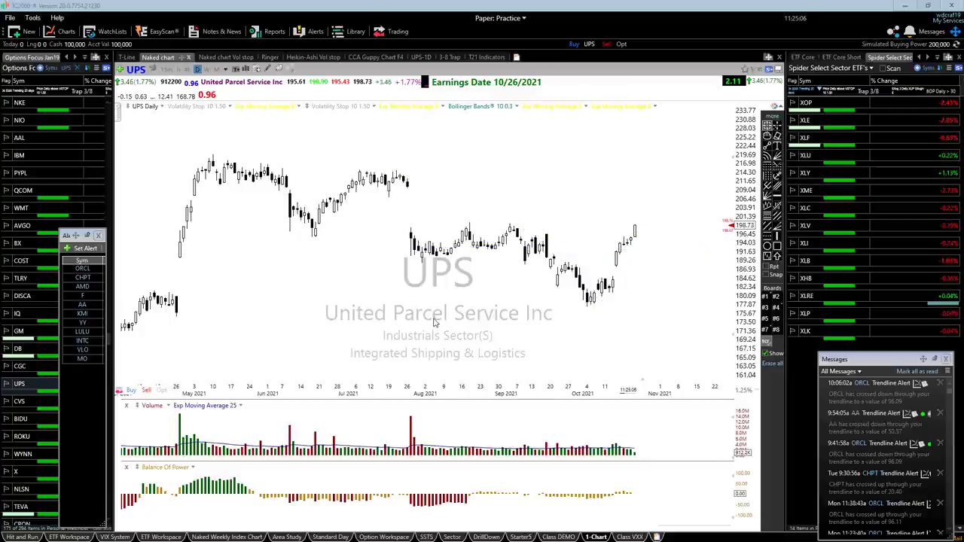
# Switch the chart from UPS to the symbol MKIN.
pyautogui.scroll(2, 435, 322)
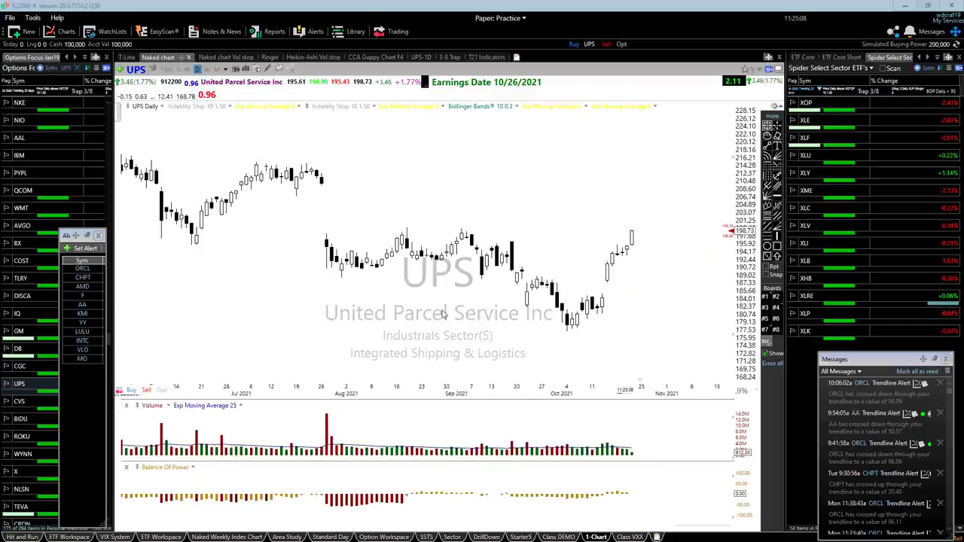
pyautogui.click(313, 363)
pyautogui.write('MKIN')
pyautogui.press('Return')
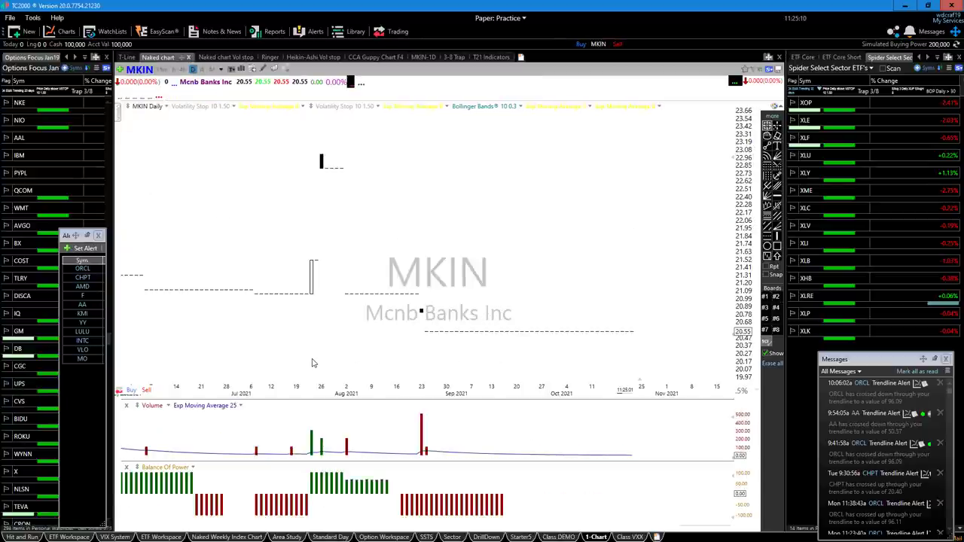
# Load the KMI chart and display its saved trendlines and price levels from drawing board #7.
pyautogui.write('KMI')
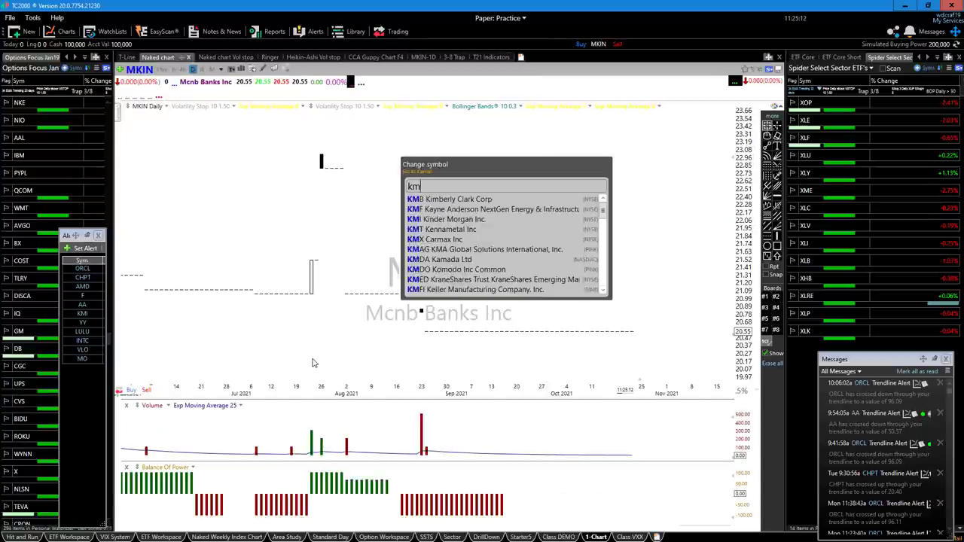
pyautogui.press('Return')
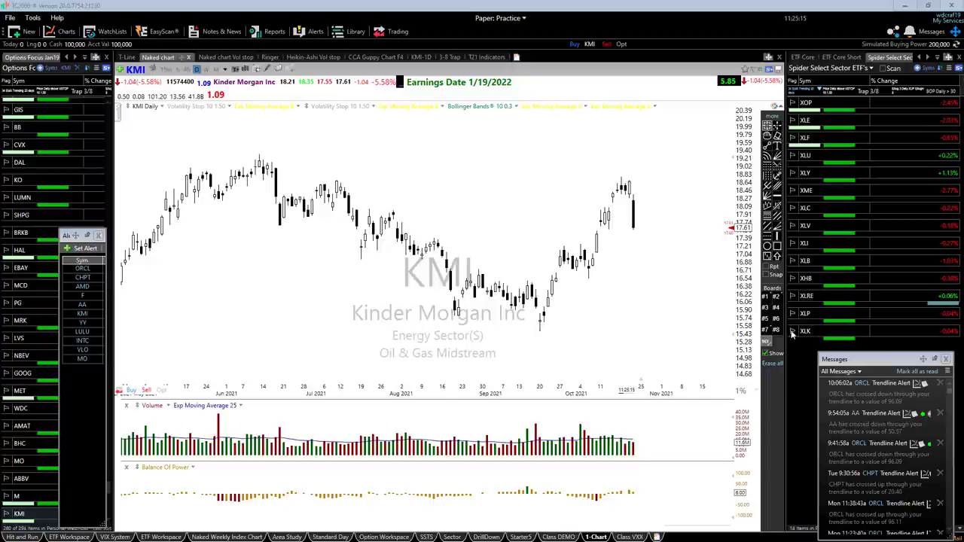
pyautogui.scroll(2, 580, 347)
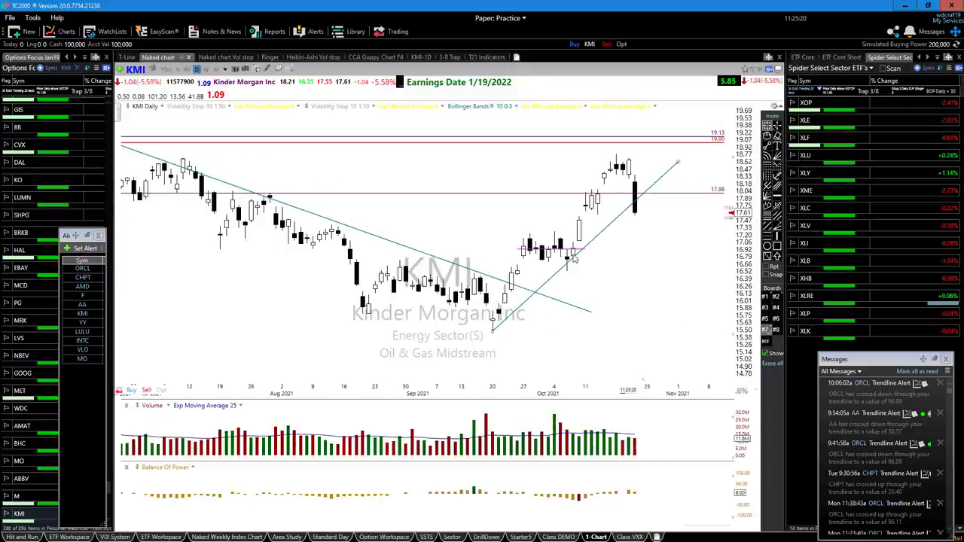
pyautogui.scroll(-1, 572, 258)
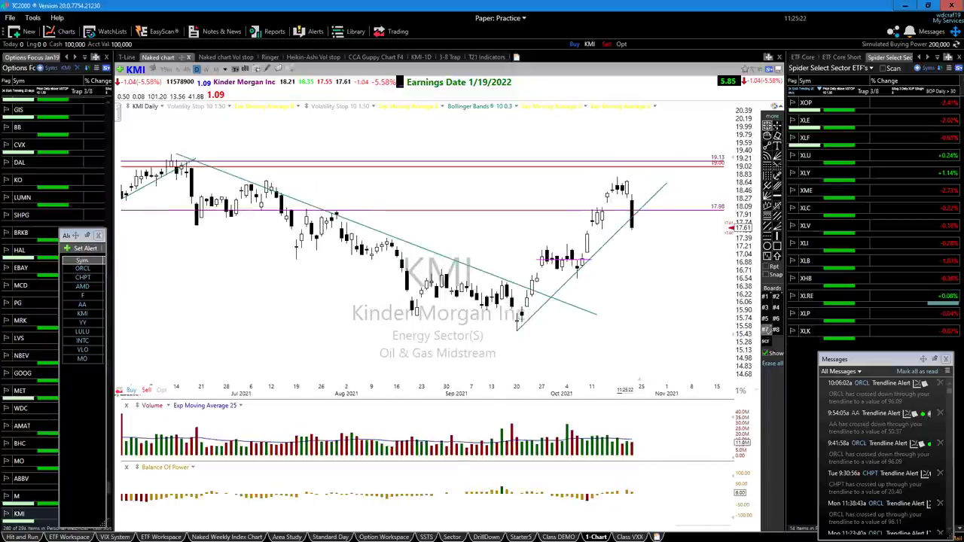
# Draw magenta arrows along KMI's June–October downtrend line, its late September rebound and the following consolidation, and clear them.
pyautogui.moveTo(172, 156); pyautogui.dragTo(604, 312)
pyautogui.moveTo(519, 326)
pyautogui.mouseDown()
pyautogui.moveTo(539, 268)
pyautogui.moveTo(594, 269)
pyautogui.mouseUp()
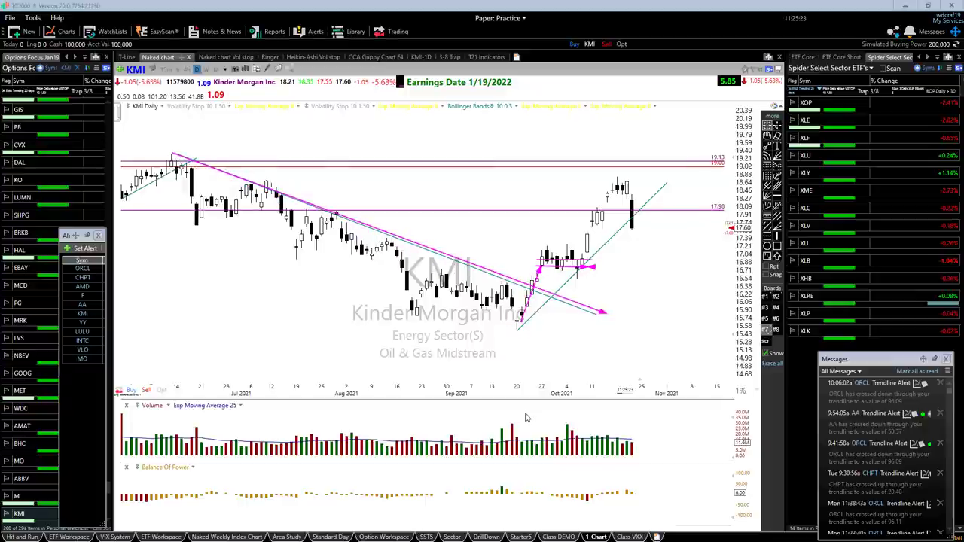
pyautogui.press('Escape')
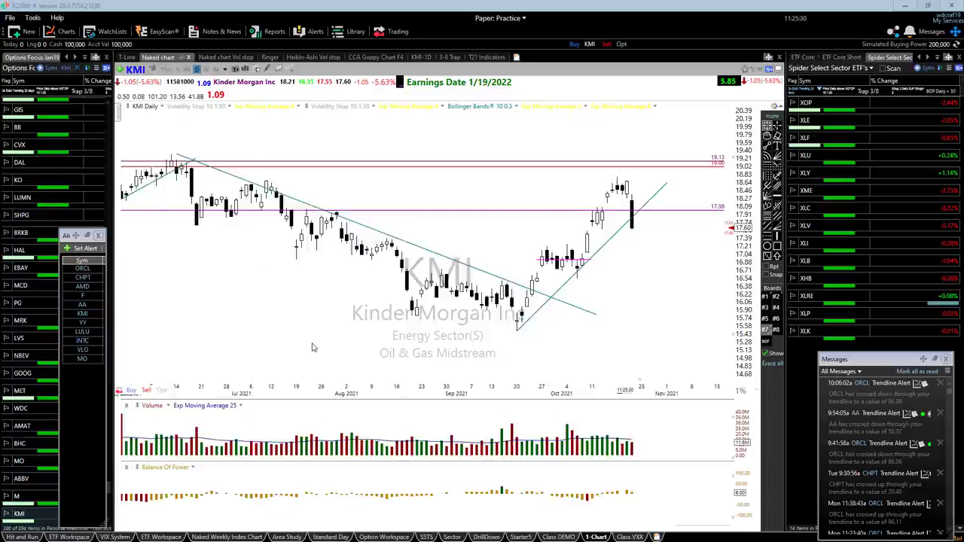
# Mark KMI's September low and trendline break with magenta arrows, trace its July–September swings, and clear the arrows.
pyautogui.scroll(2, 486, 301)
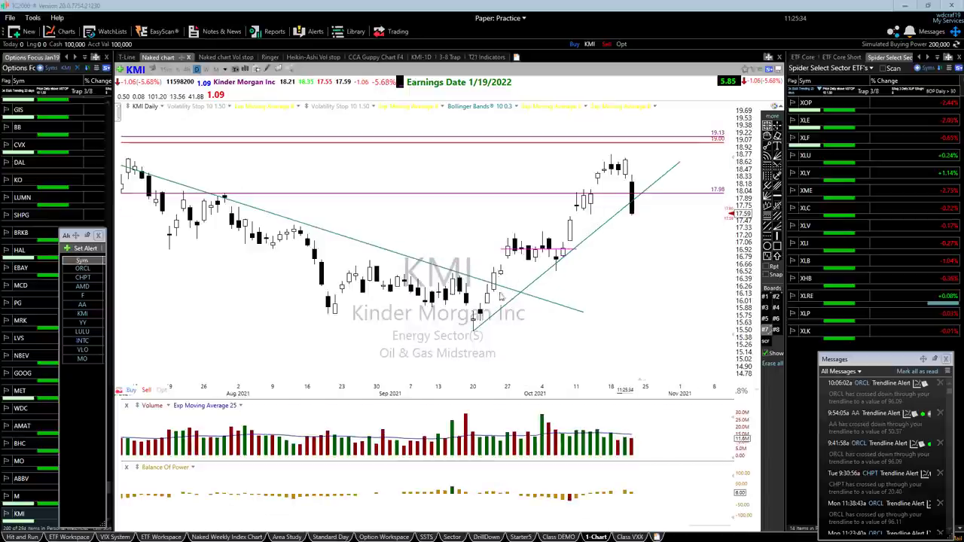
pyautogui.moveTo(483, 291); pyautogui.dragTo(518, 291)
pyautogui.moveTo(470, 336); pyautogui.dragTo(499, 336)
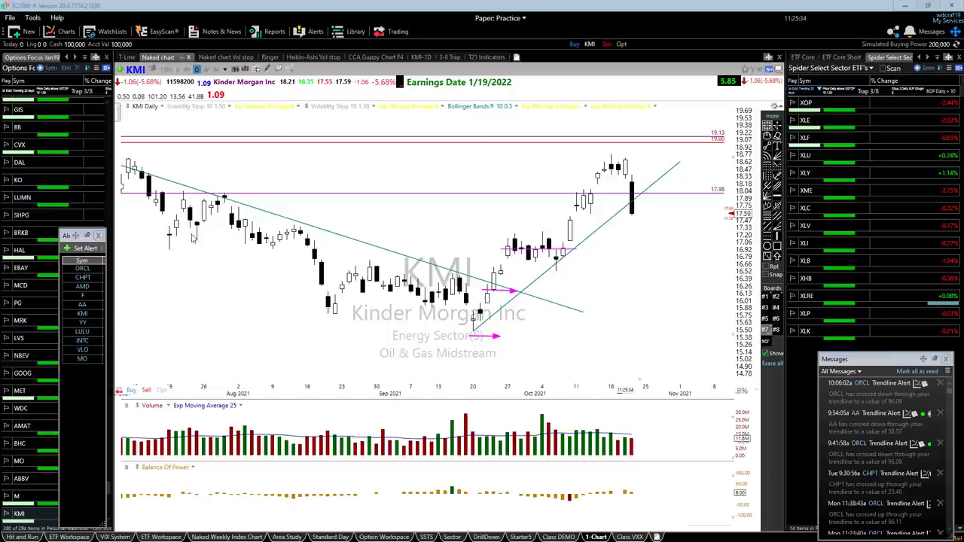
pyautogui.moveTo(192, 235)
pyautogui.mouseDown()
pyautogui.moveTo(226, 197)
pyautogui.moveTo(244, 230)
pyautogui.moveTo(276, 241)
pyautogui.moveTo(296, 226)
pyautogui.moveTo(329, 309)
pyautogui.moveTo(367, 277)
pyautogui.moveTo(461, 304)
pyautogui.mouseUp()
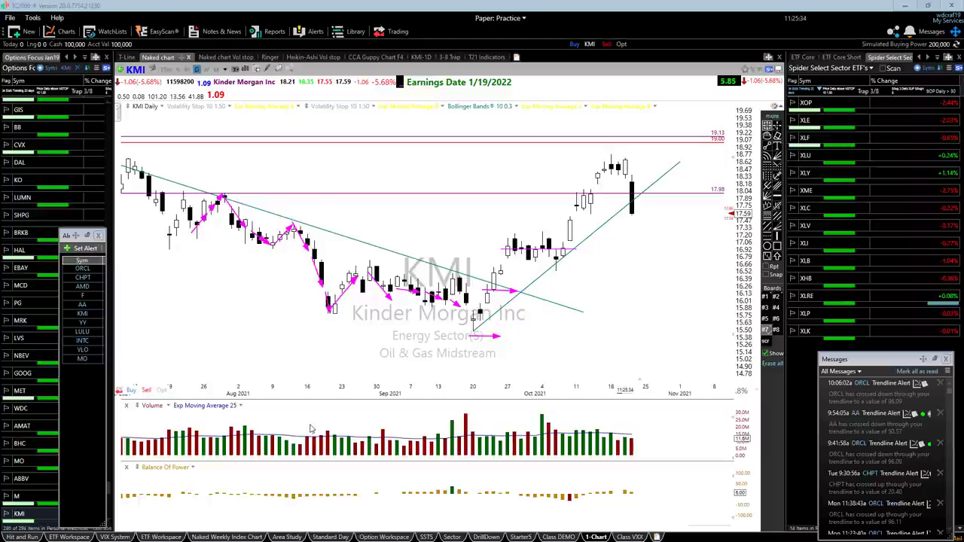
pyautogui.press('Escape')
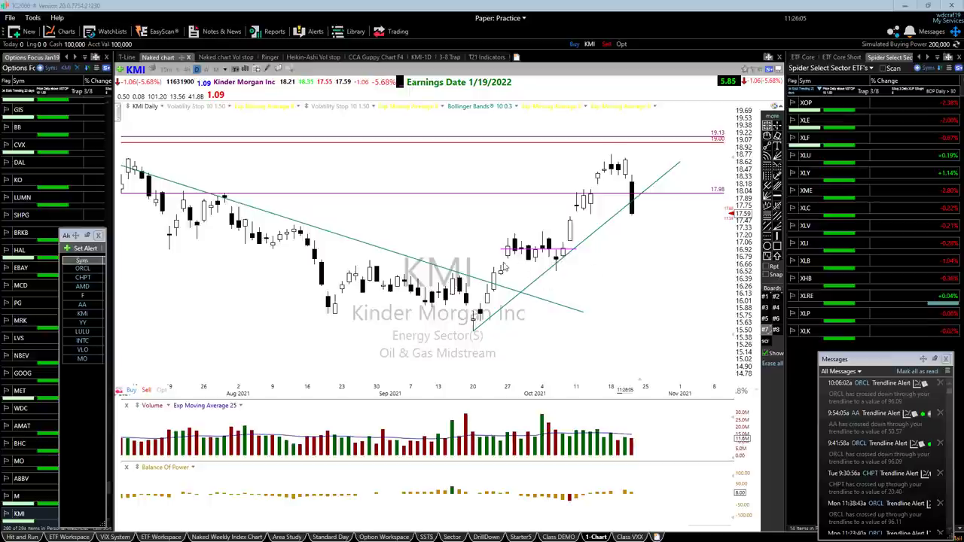
# Circle KMI's late September to early October consolidation in red and clear the circle.
pyautogui.moveTo(499, 264)
pyautogui.mouseDown()
pyautogui.moveTo(584, 243)
pyautogui.moveTo(559, 266)
pyautogui.mouseUp()
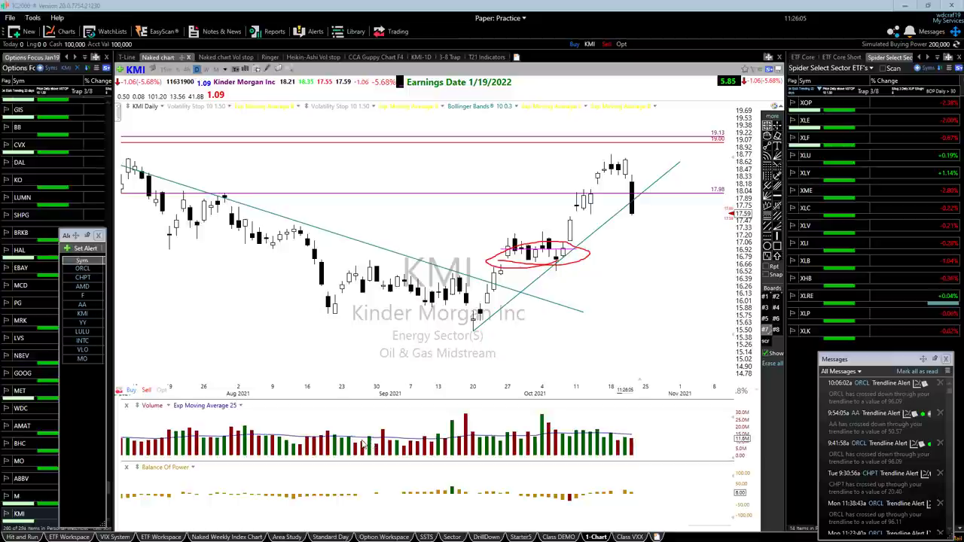
pyautogui.scroll(-3, 359, 296)
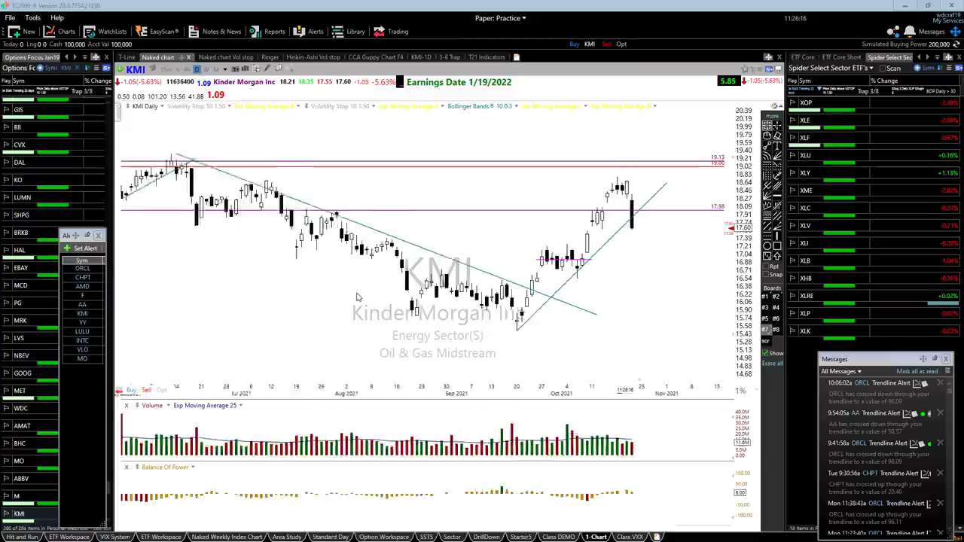
# Draw magenta arrows along KMI's June–November 2020 downtrend and its November breakout, and clear them.
pyautogui.scroll(-2, 350, 322)
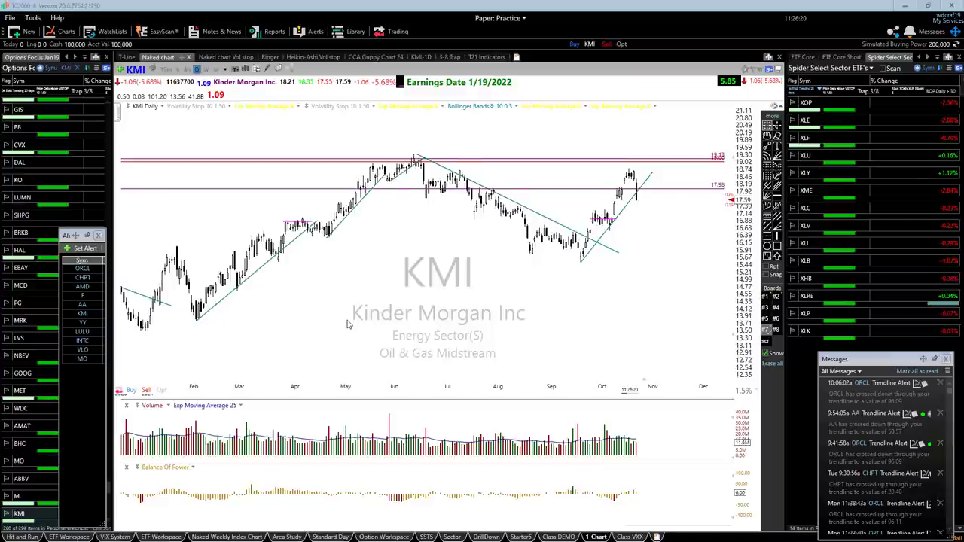
pyautogui.scroll(-1, 349, 326)
pyautogui.scroll(-2, 348, 323)
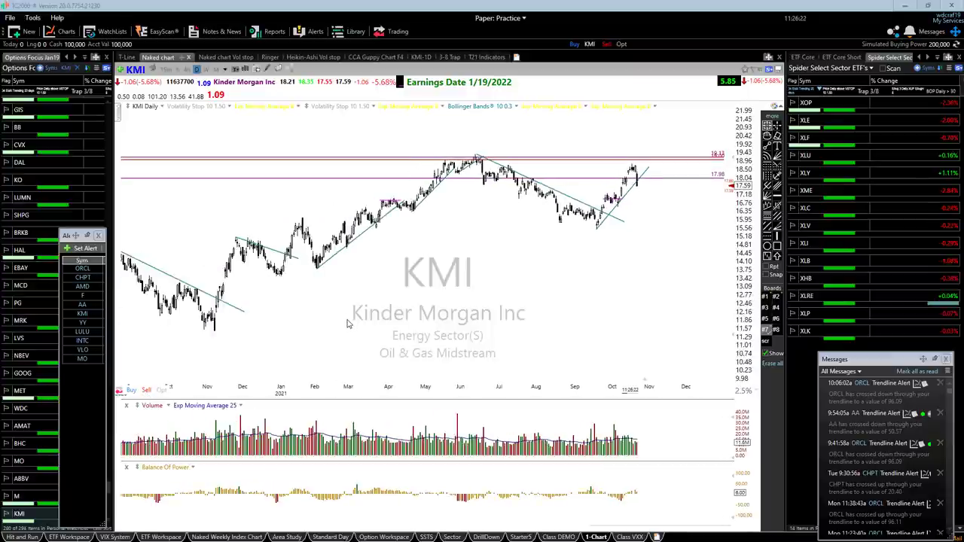
pyautogui.scroll(-1, 348, 324)
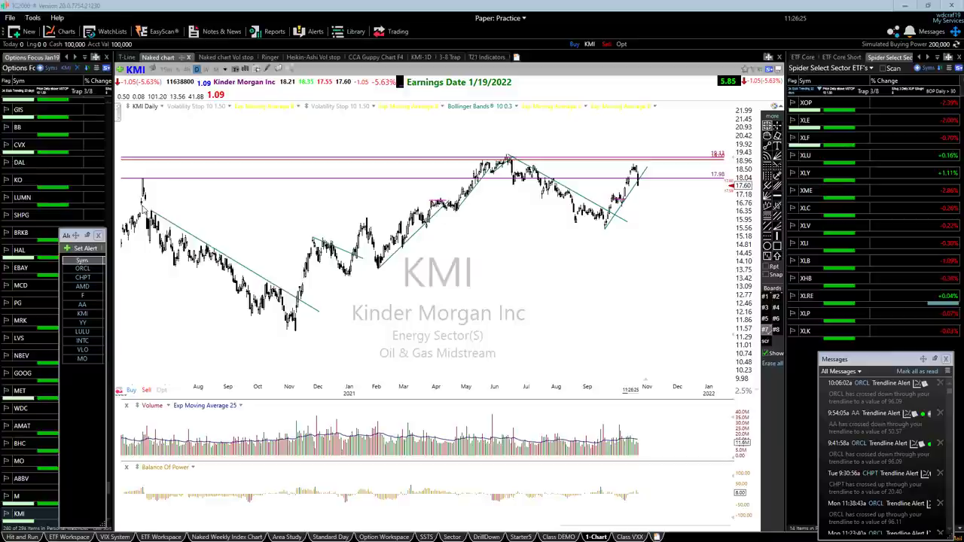
pyautogui.moveTo(141, 205); pyautogui.dragTo(361, 336)
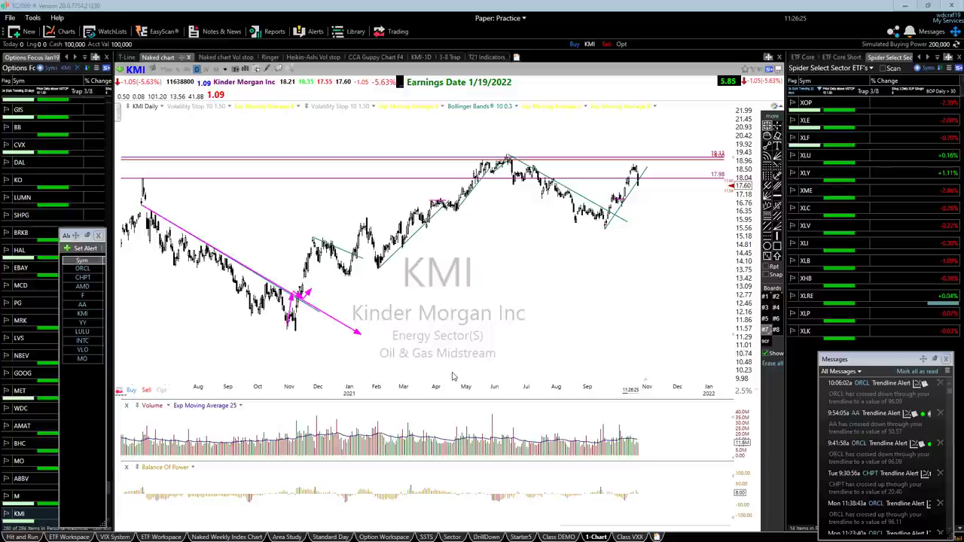
pyautogui.scroll(5, 302, 299)
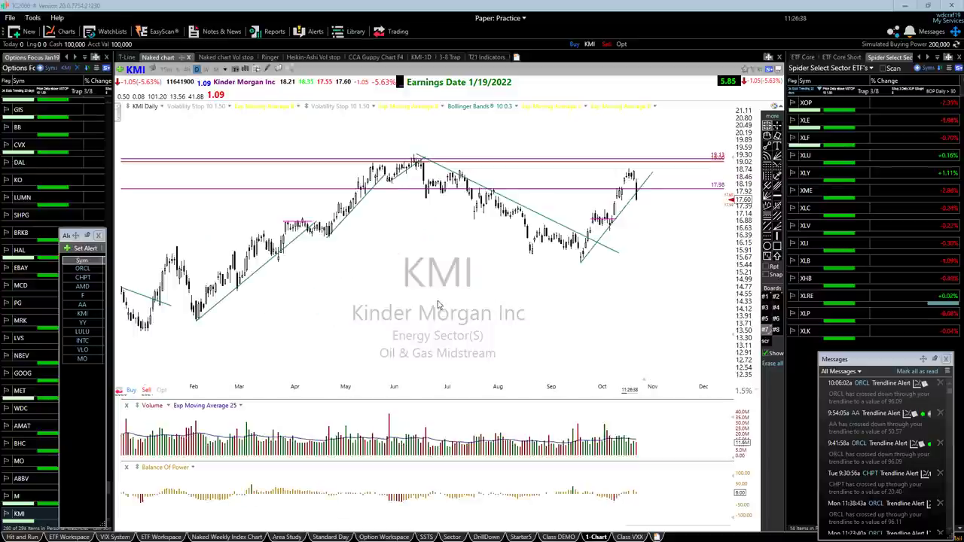
# Hide KMI's saved drawings by changing to the scratch board, and load the TLRY chart.
pyautogui.scroll(1, 301, 299)
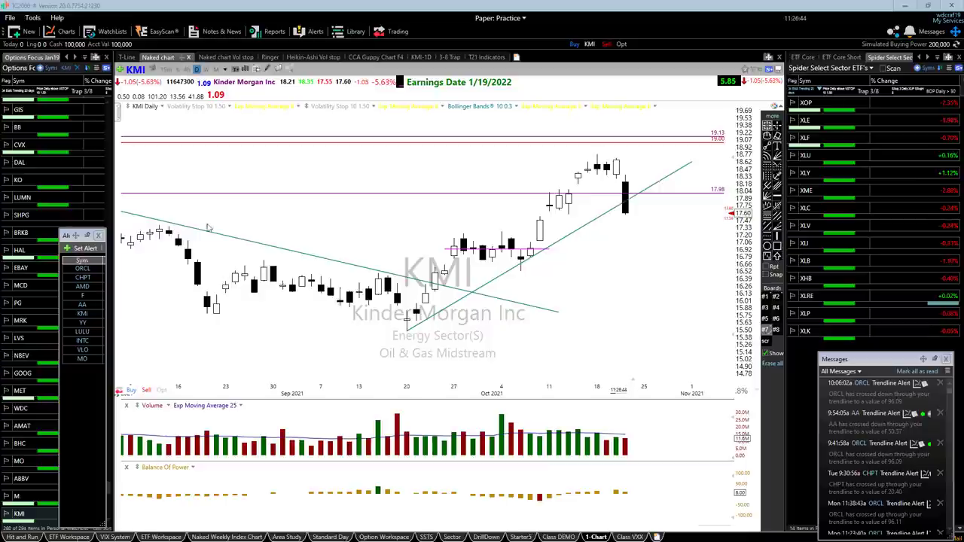
pyautogui.scroll(-1, 208, 227)
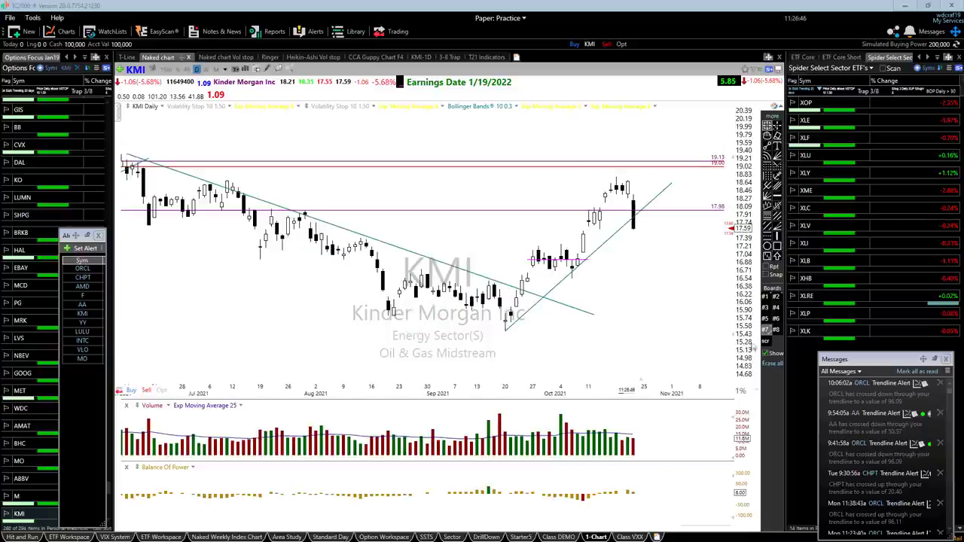
pyautogui.click(765, 341)
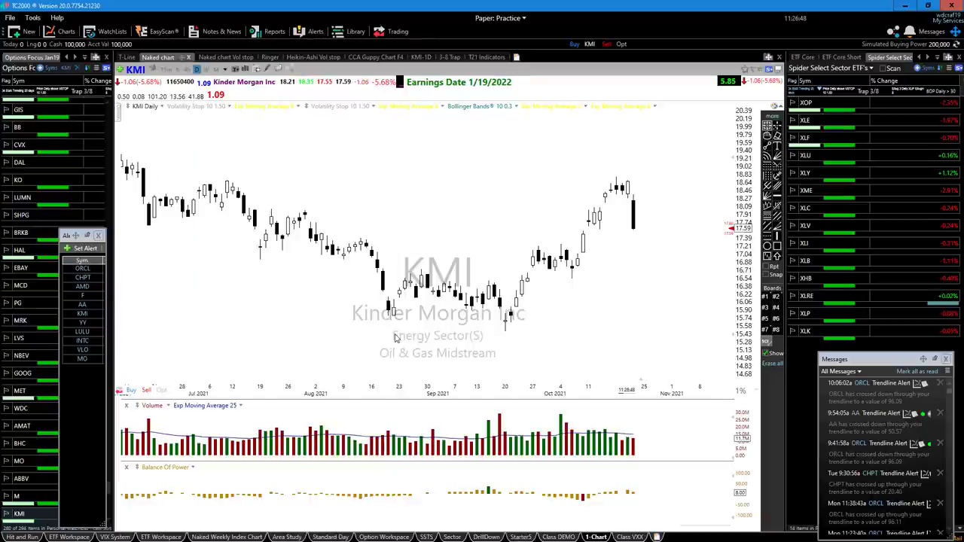
pyautogui.write('t')
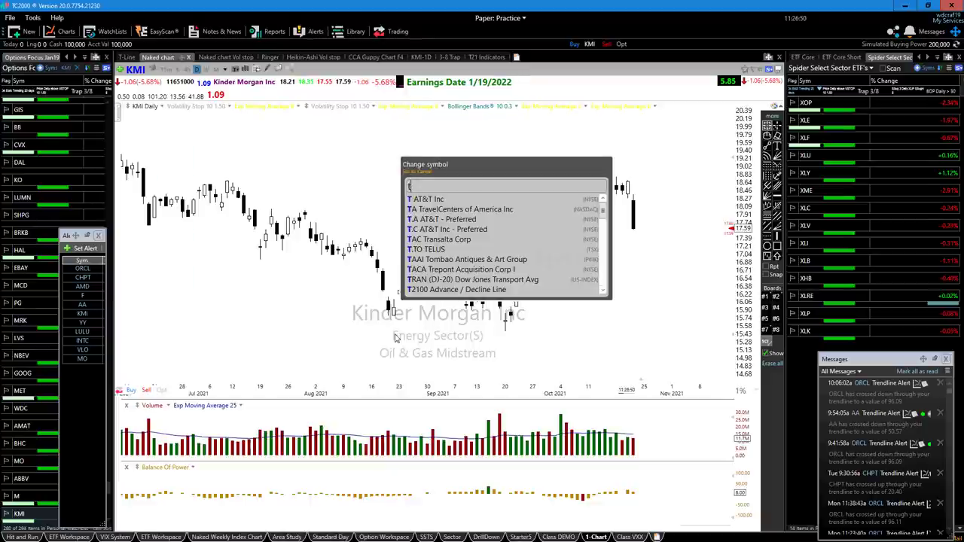
pyautogui.write('lry')
pyautogui.press('Return')
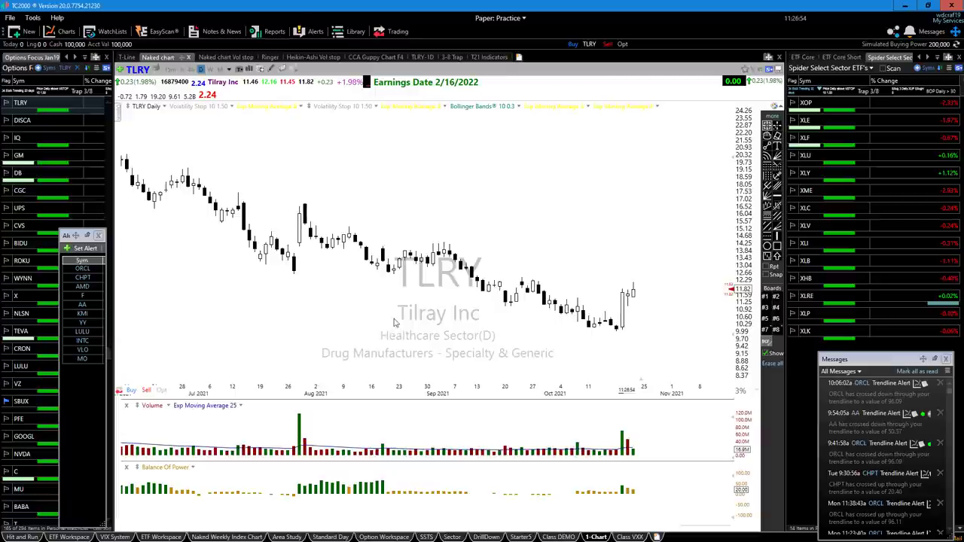
# Draw a magenta downtrend arrow from TLRY's June high to early November, mark its rallies, and project a pullback, sideways pause and rise.
pyautogui.scroll(-2, 347, 288)
pyautogui.scroll(-1, 346, 288)
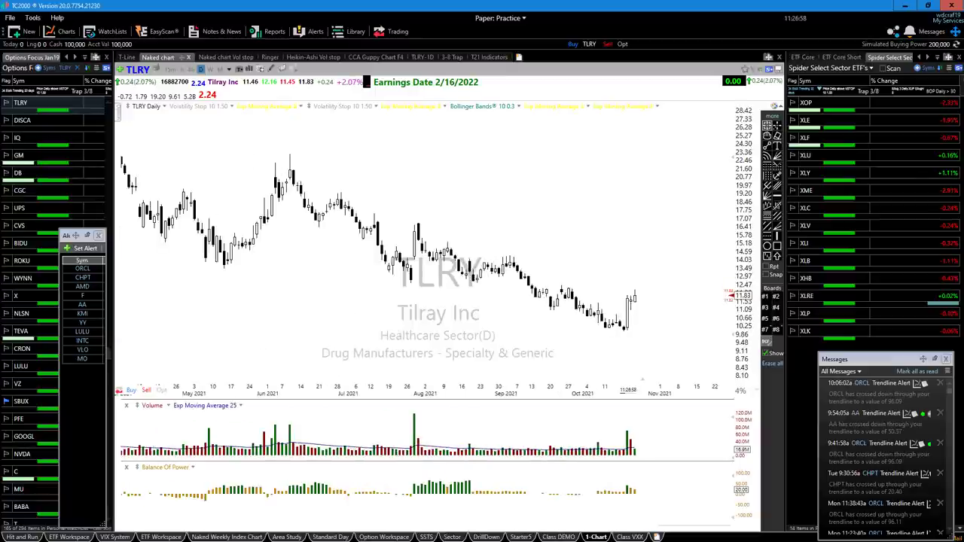
pyautogui.moveTo(291, 172); pyautogui.dragTo(663, 326)
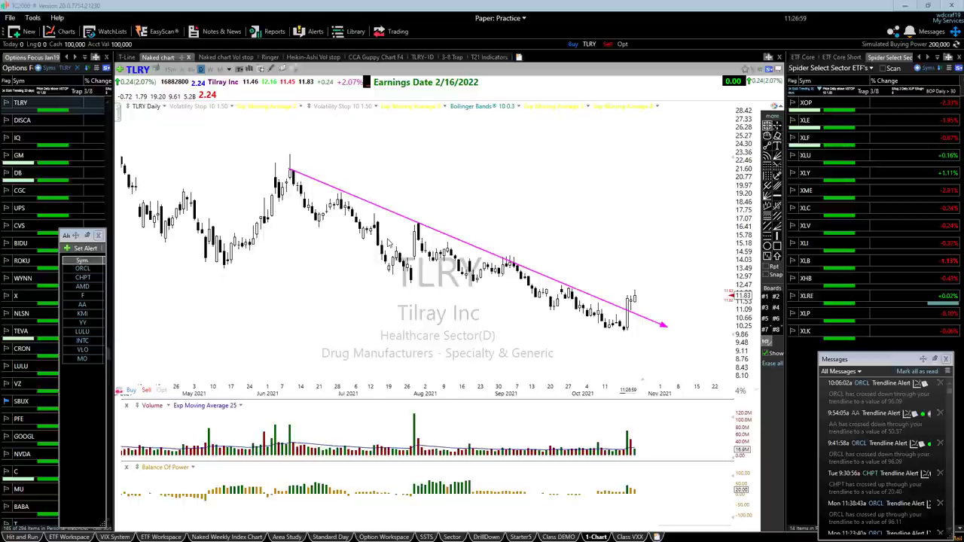
pyautogui.moveTo(386, 239); pyautogui.dragTo(407, 233)
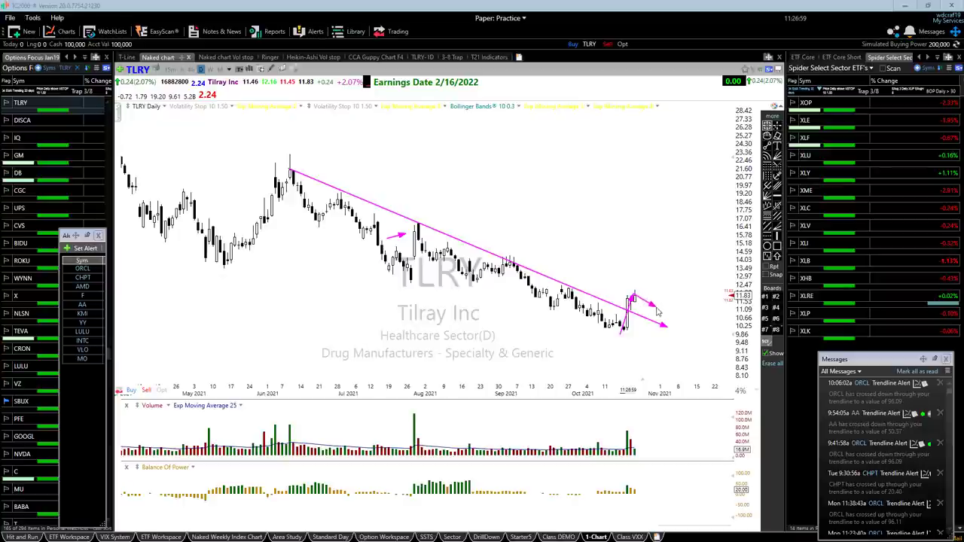
pyautogui.moveTo(657, 312)
pyautogui.mouseDown()
pyautogui.moveTo(720, 290)
pyautogui.moveTo(742, 254)
pyautogui.mouseUp()
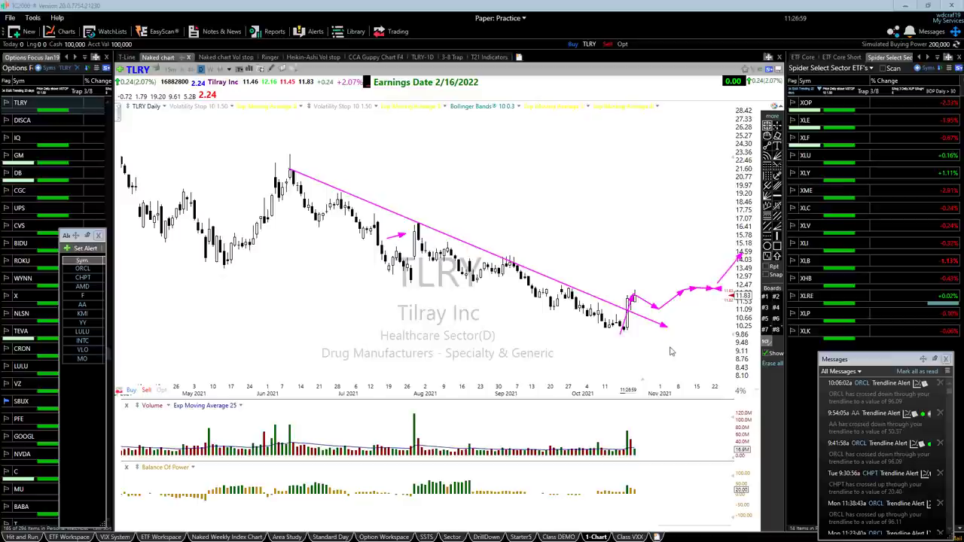
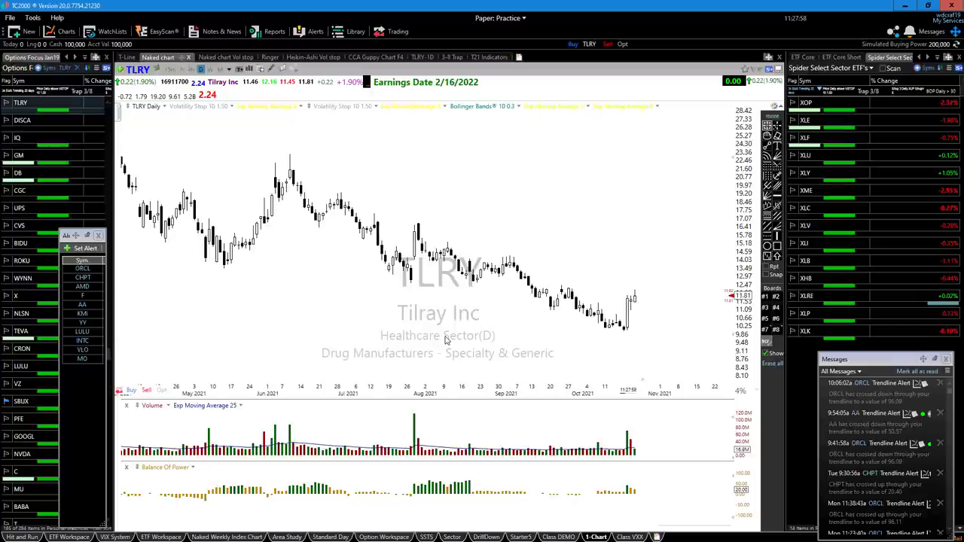
# Draw magenta arrows along TLRY's March–May decline, its May–June rise and at the late June rebound high, and clear them.
pyautogui.scroll(2, 441, 342)
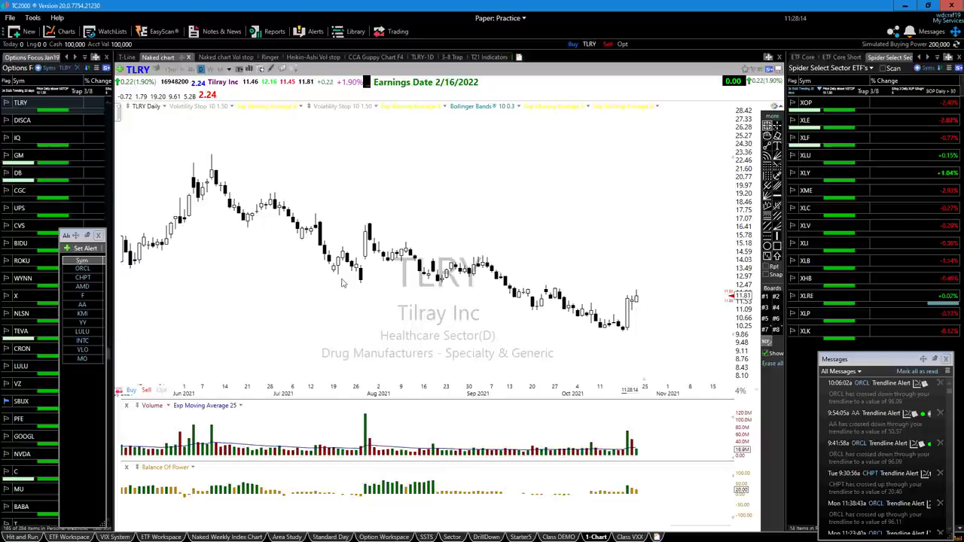
pyautogui.scroll(-3, 341, 299)
pyautogui.scroll(-2, 341, 298)
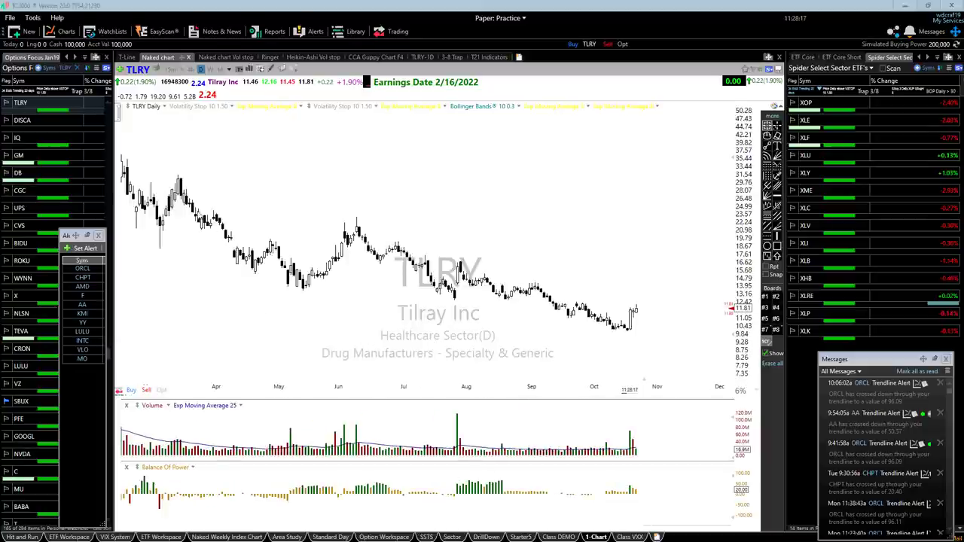
pyautogui.moveTo(177, 179); pyautogui.dragTo(358, 317)
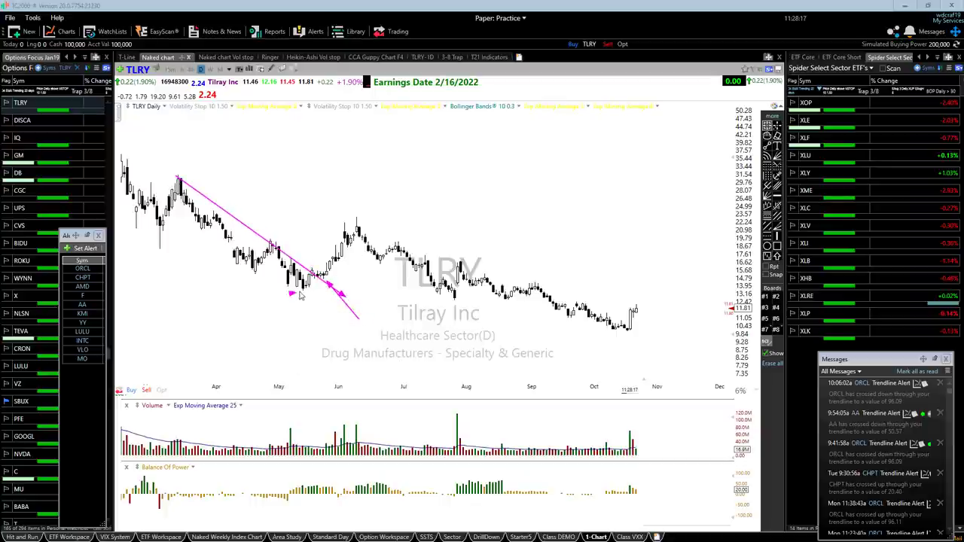
pyautogui.moveTo(296, 293)
pyautogui.mouseDown()
pyautogui.moveTo(380, 231)
pyautogui.moveTo(393, 227)
pyautogui.moveTo(393, 246)
pyautogui.mouseUp()
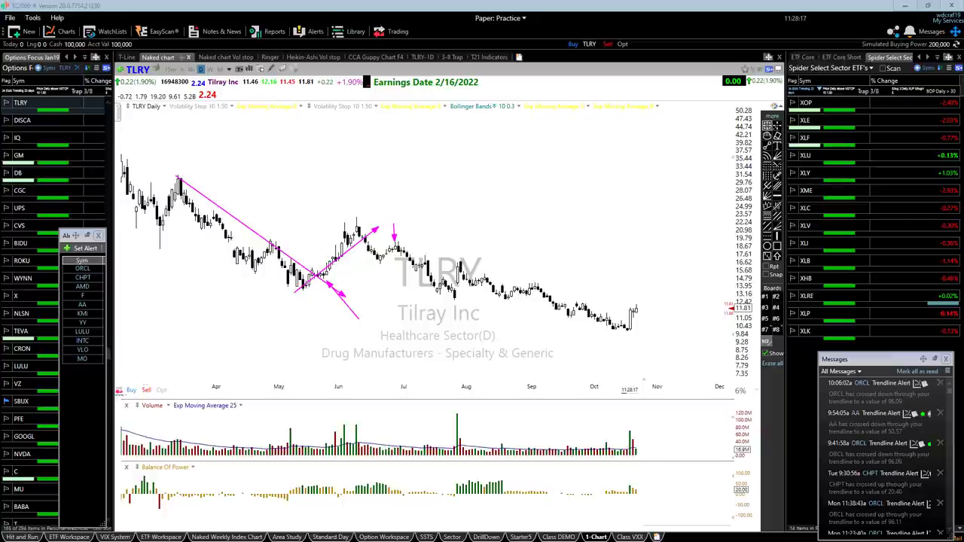
pyautogui.press('Delete')
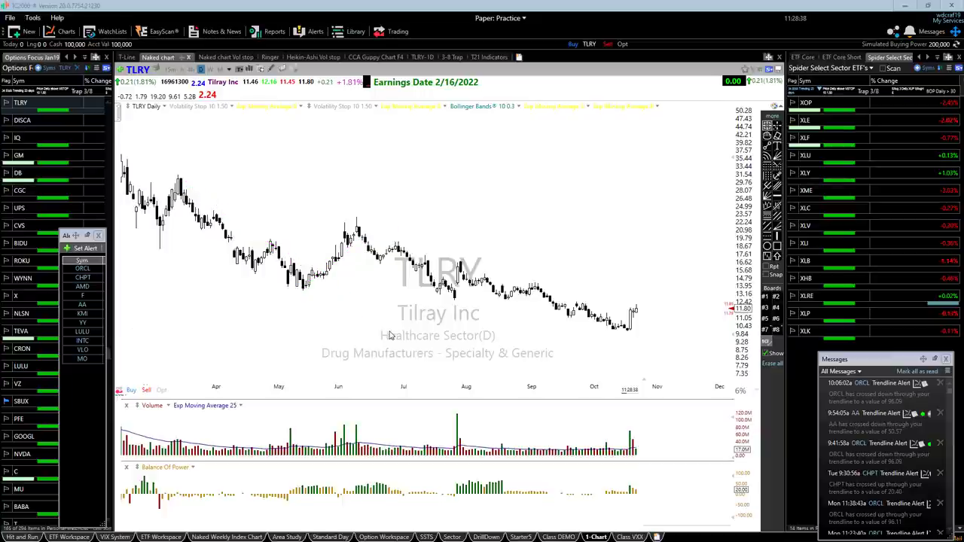
pyautogui.scroll(-3, 339, 327)
pyautogui.scroll(5, 339, 324)
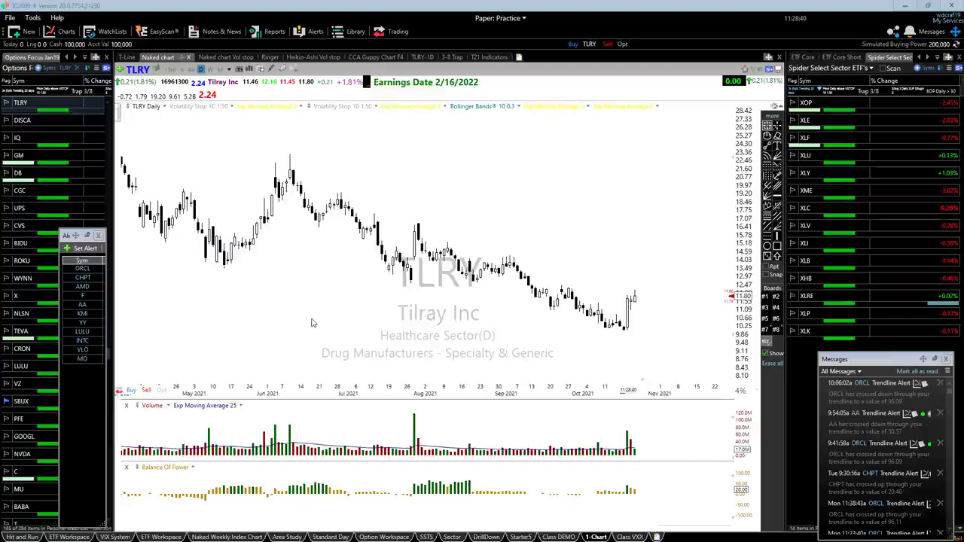
pyautogui.scroll(1, 310, 325)
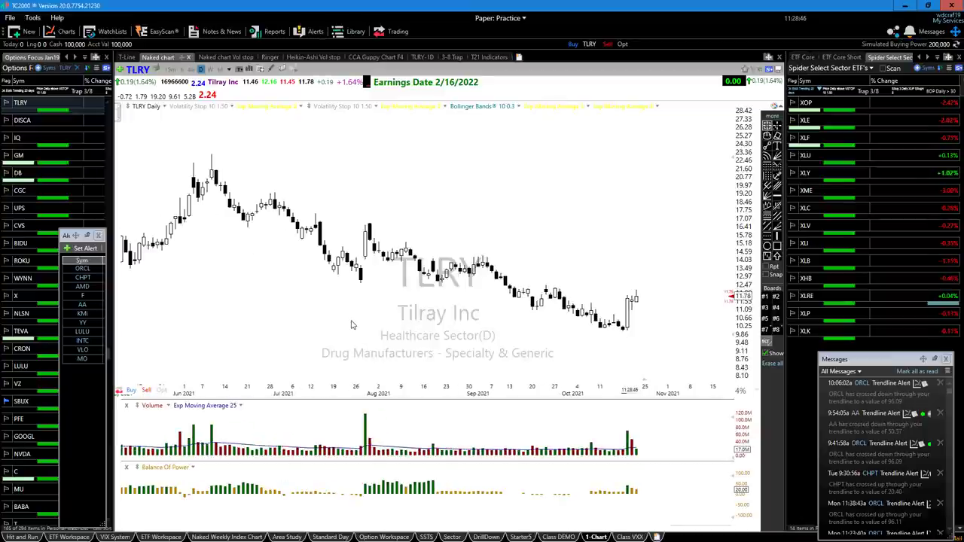
# Load the BLNK daily chart.
pyautogui.write('b')
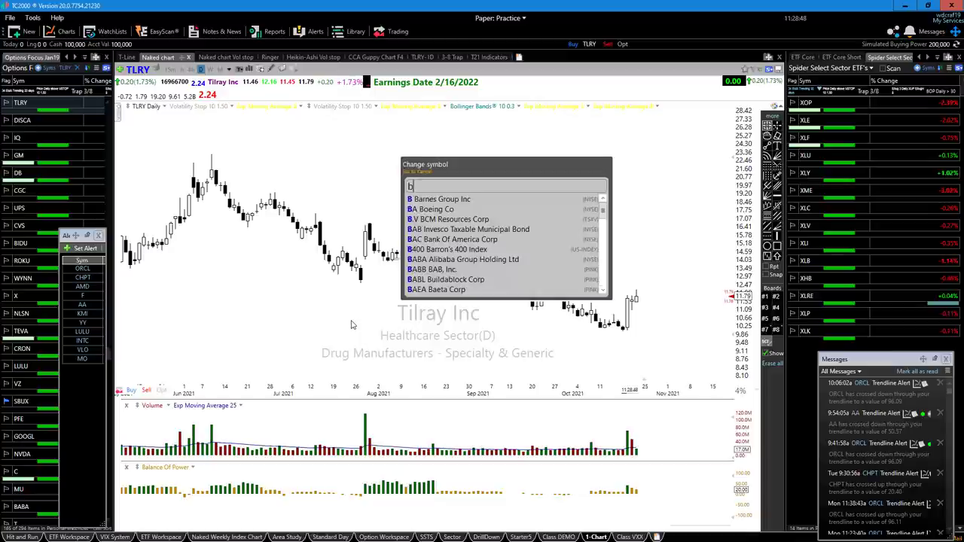
pyautogui.write('lnk')
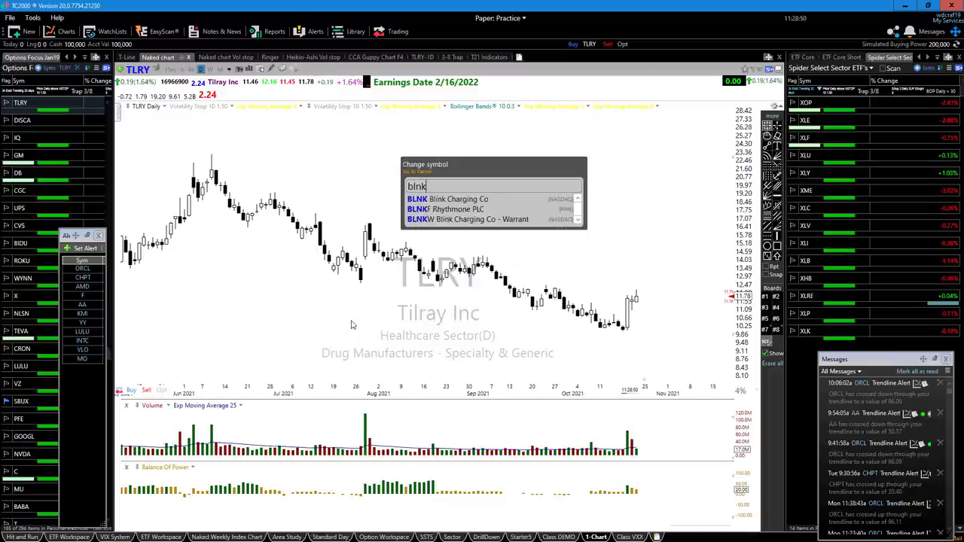
pyautogui.press('Return')
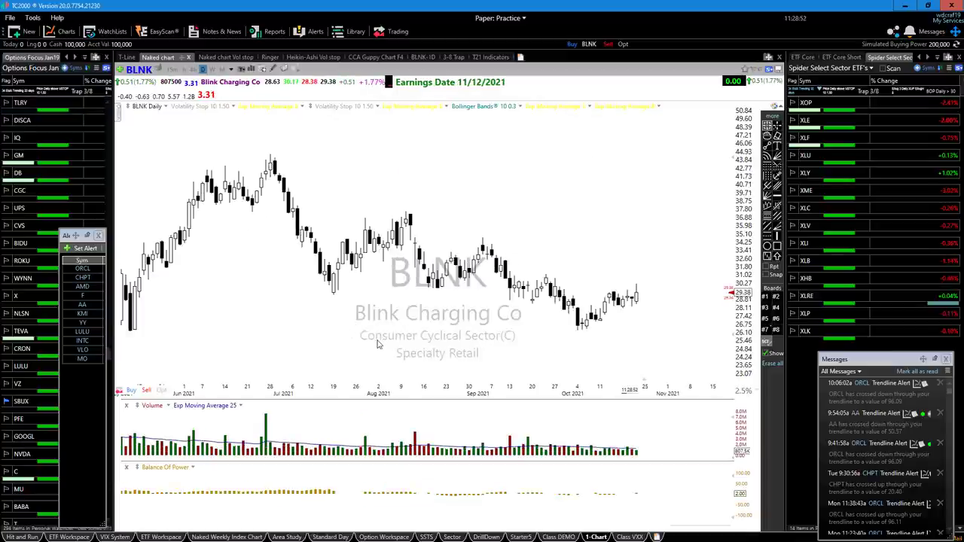
# Draw magenta arrows along BLNK's August–October downtrend, project a rise with a pullback and further rise, and clear them.
pyautogui.scroll(2, 379, 344)
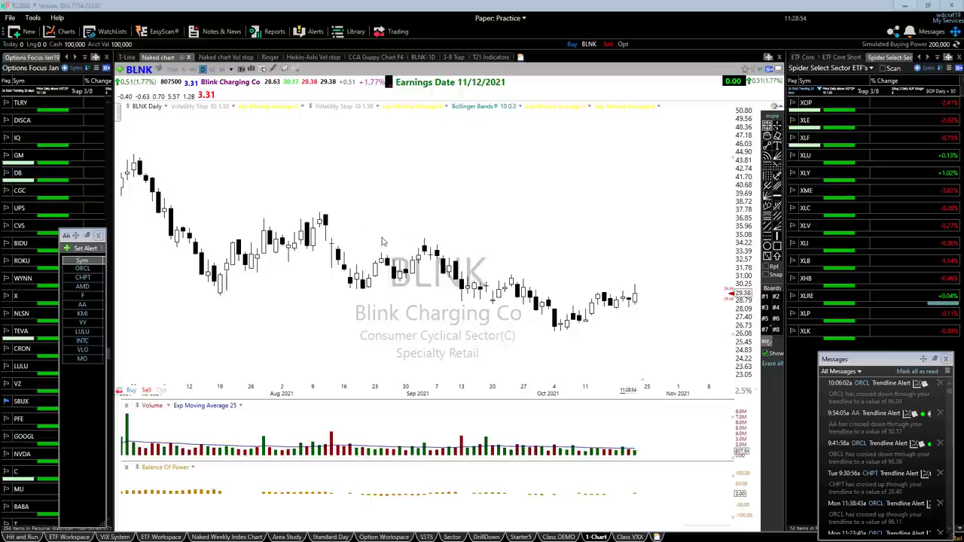
pyautogui.moveTo(321, 214); pyautogui.dragTo(673, 323)
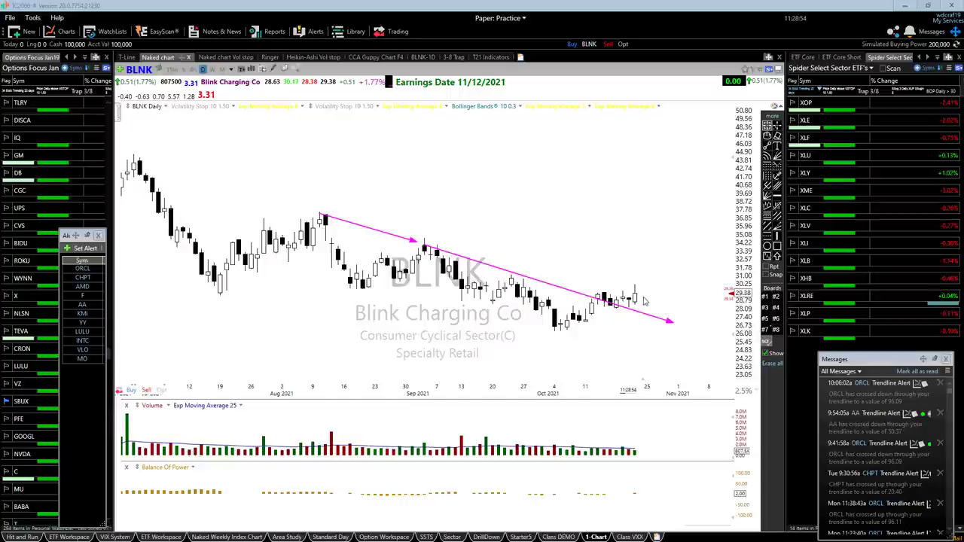
pyautogui.moveTo(640, 301)
pyautogui.mouseDown()
pyautogui.moveTo(652, 279)
pyautogui.moveTo(680, 281)
pyautogui.moveTo(733, 235)
pyautogui.mouseUp()
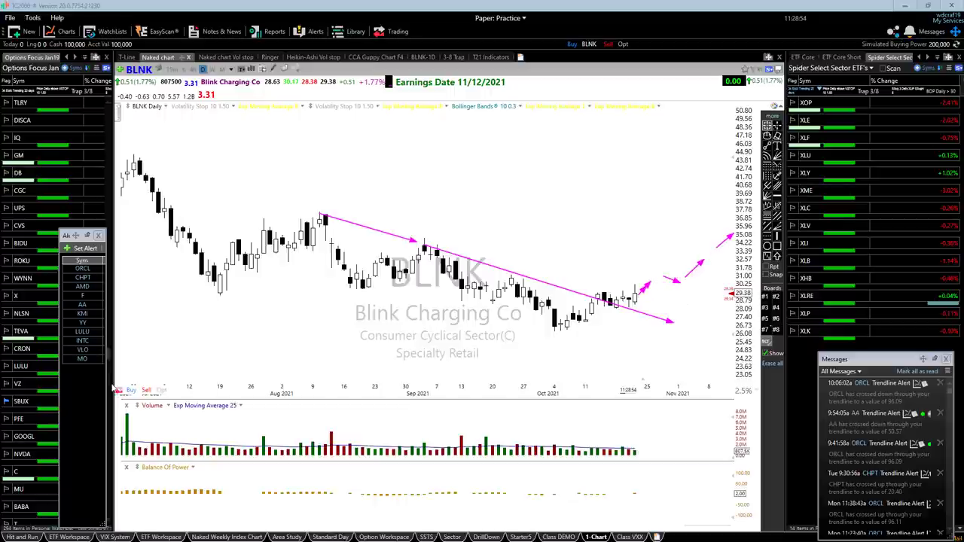
# Draw a magenta arrow along BLNK's decline from the mid-April high past the May low, and clear it.
pyautogui.scroll(-5, 132, 301)
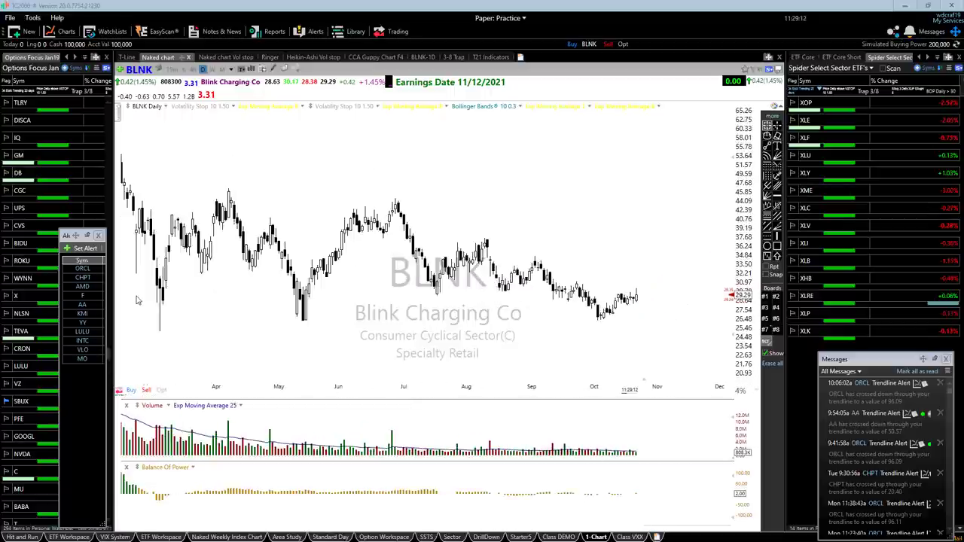
pyautogui.scroll(1, 136, 297)
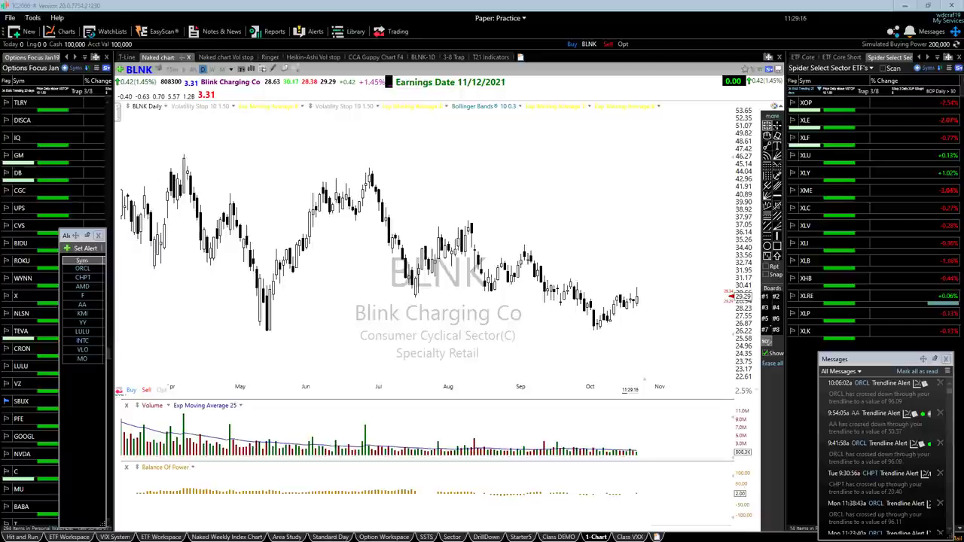
pyautogui.moveTo(182, 155); pyautogui.dragTo(310, 291)
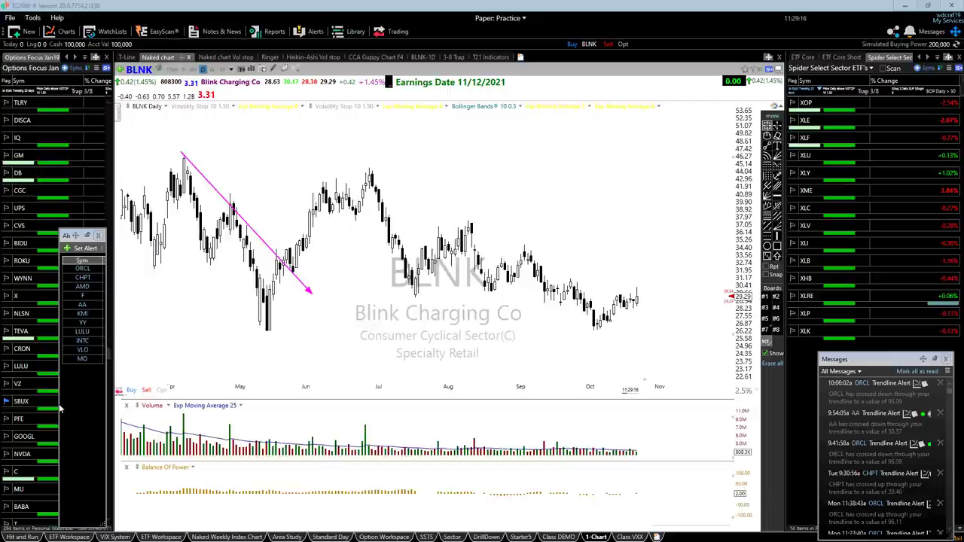
pyautogui.scroll(5, 389, 358)
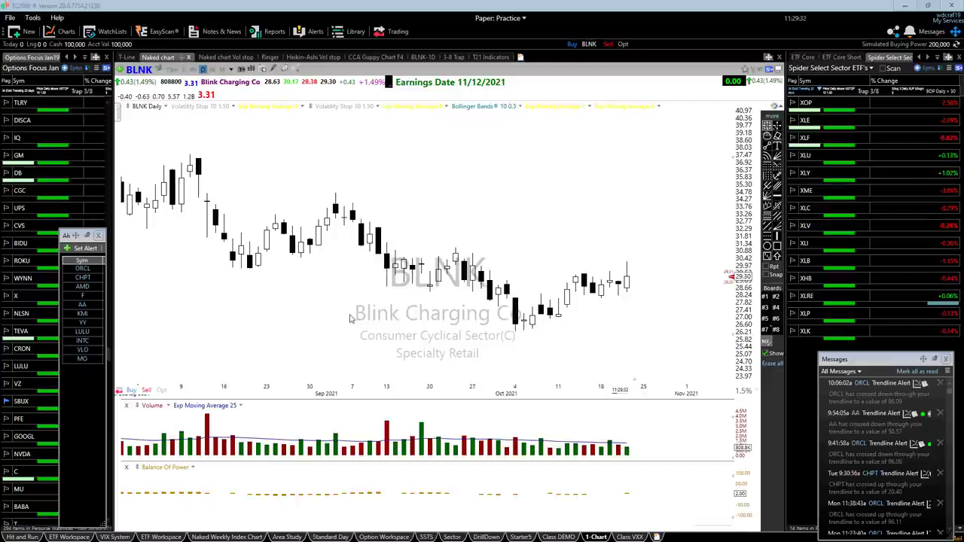
# Load the DKS daily chart.
pyautogui.scroll(-2, 354, 318)
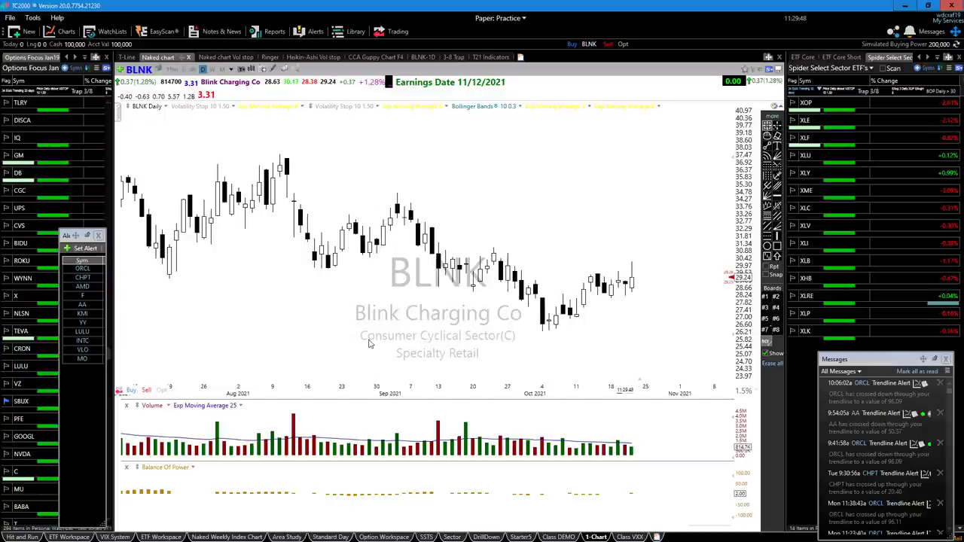
pyautogui.write('DKS')
pyautogui.press('Return')
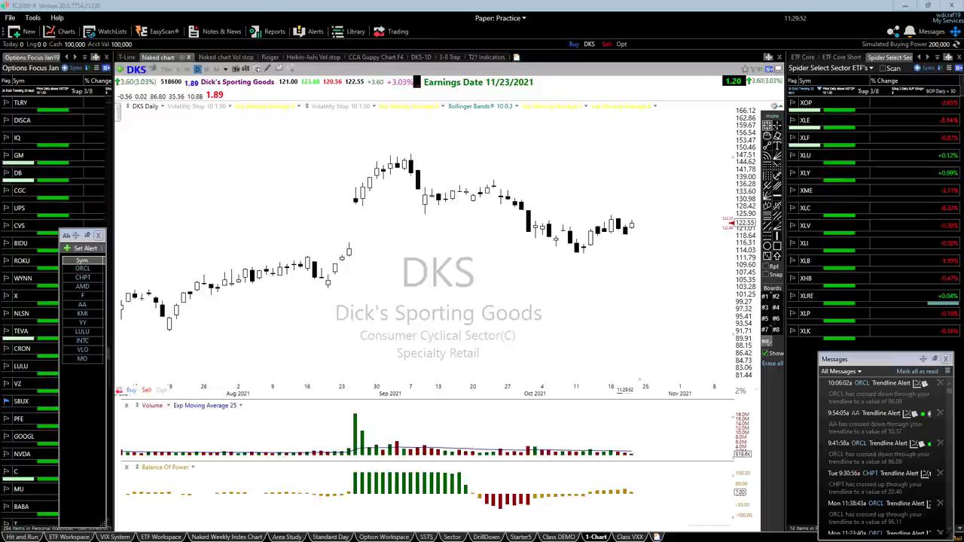
# Draw a magenta arrow along DKS's September–October downtrend, circle the October candles crossing it in red, and clear the drawings.
pyautogui.click(408, 159)
pyautogui.moveTo(453, 178); pyautogui.dragTo(663, 256)
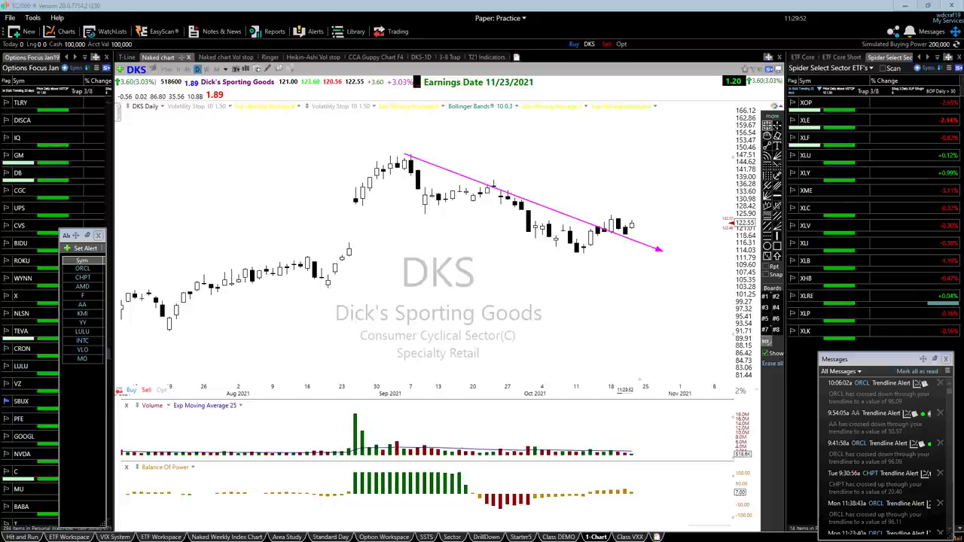
pyautogui.moveTo(603, 235)
pyautogui.mouseDown()
pyautogui.moveTo(652, 232)
pyautogui.moveTo(602, 226)
pyautogui.moveTo(630, 234)
pyautogui.mouseUp()
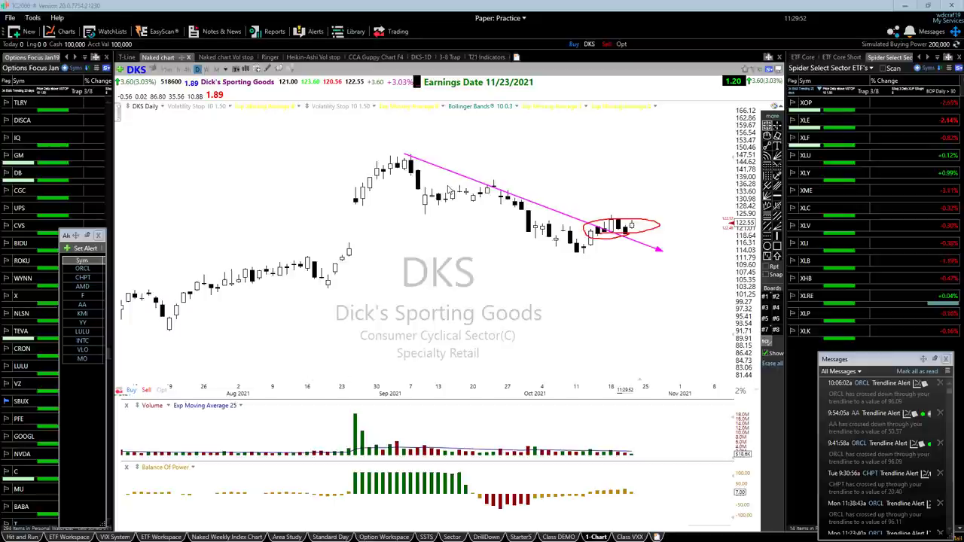
pyautogui.moveTo(474, 141)
pyautogui.mouseDown()
pyautogui.moveTo(501, 97)
pyautogui.moveTo(563, 91)
pyautogui.mouseUp()
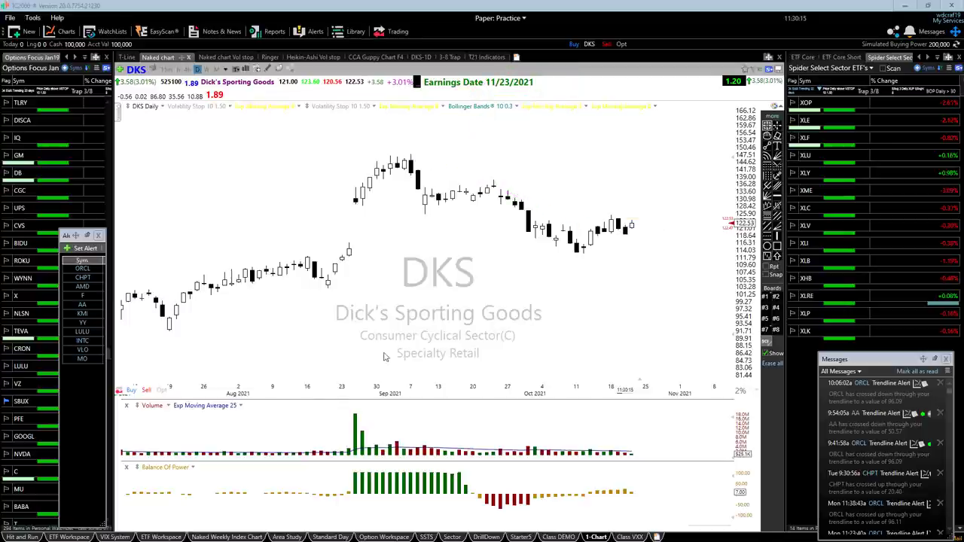
# Load the WBA daily chart.
pyautogui.click(400, 350)
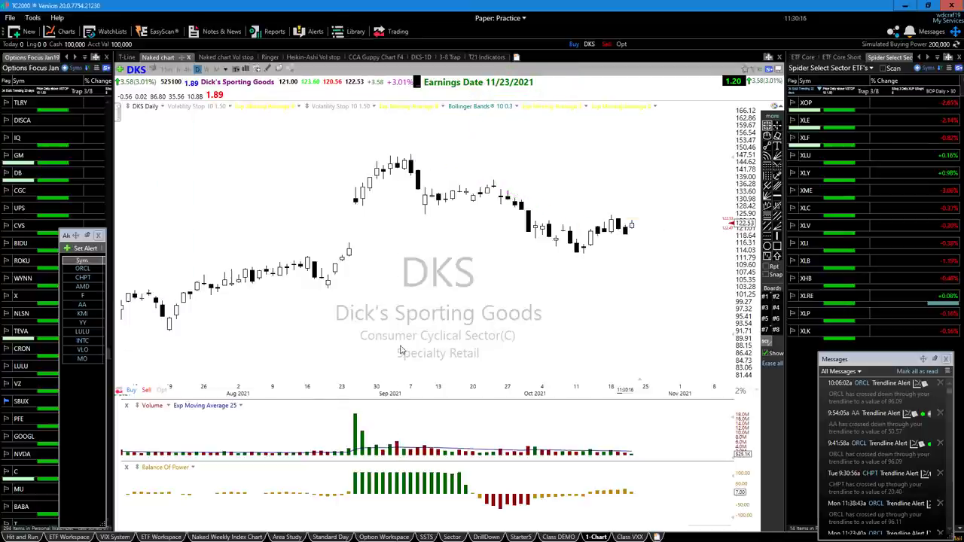
pyautogui.write('WBA')
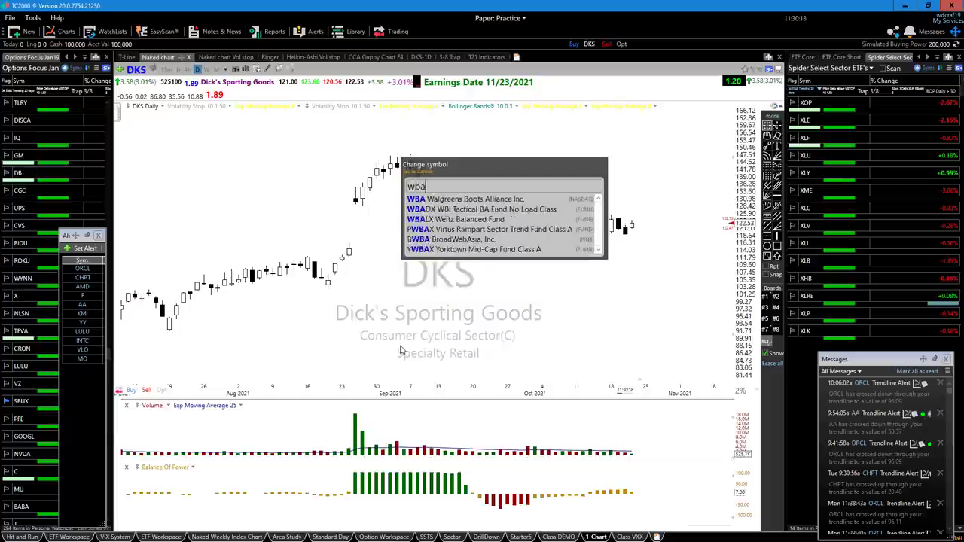
pyautogui.press('Return')
# Draw a magenta arrow along WBA's September–October downtrend and a nearly horizontal one from the August high at about 49.5.
pyautogui.scroll(-2, 437, 303)
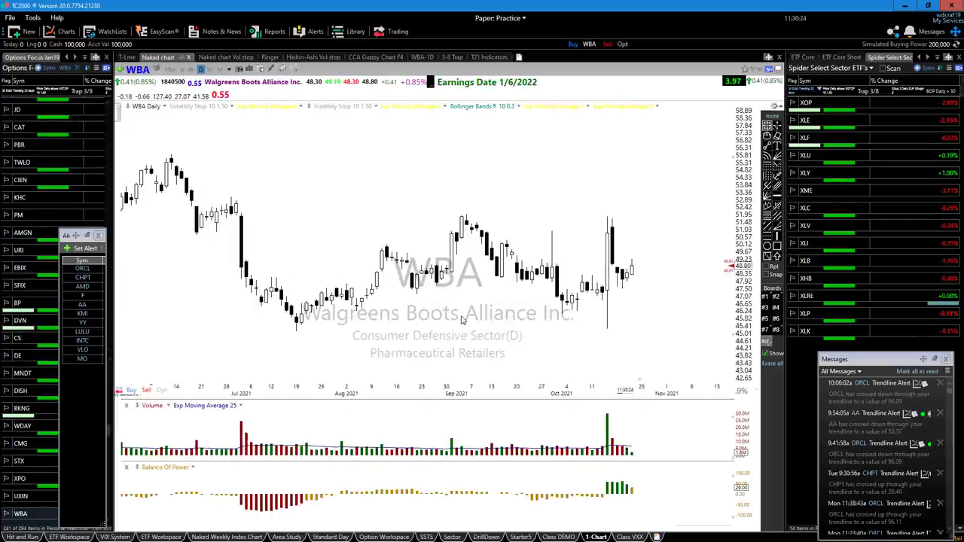
pyautogui.scroll(1, 422, 325)
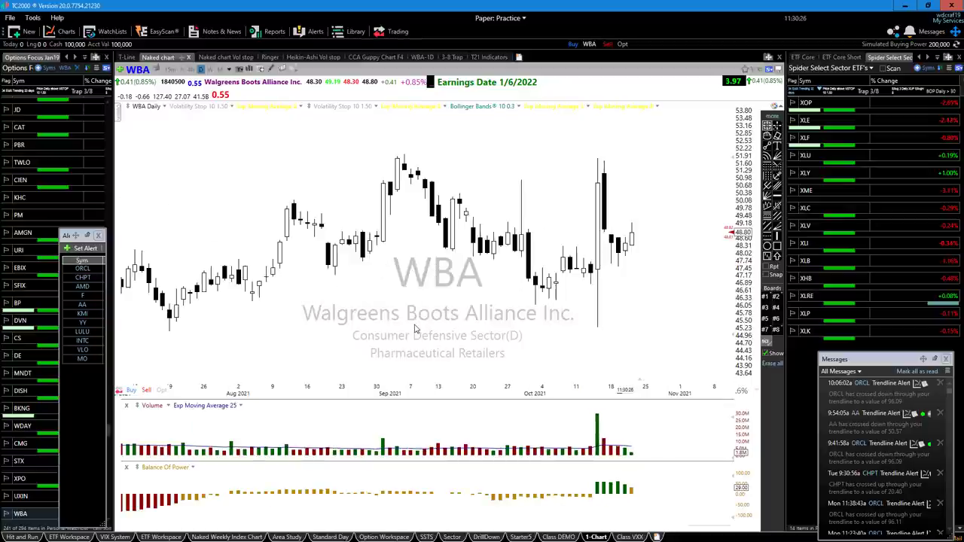
pyautogui.scroll(-2, 414, 329)
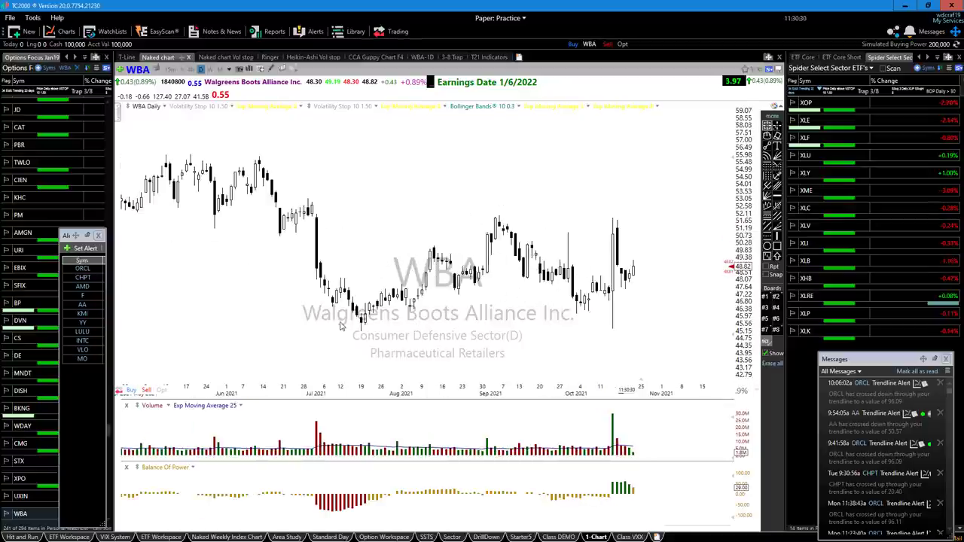
pyautogui.scroll(1, 343, 327)
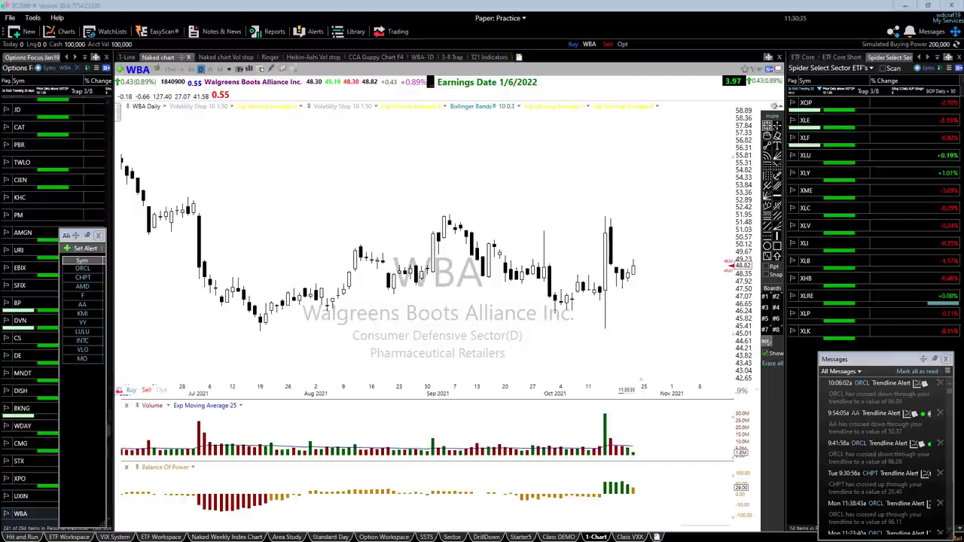
pyautogui.moveTo(427, 204); pyautogui.dragTo(640, 307)
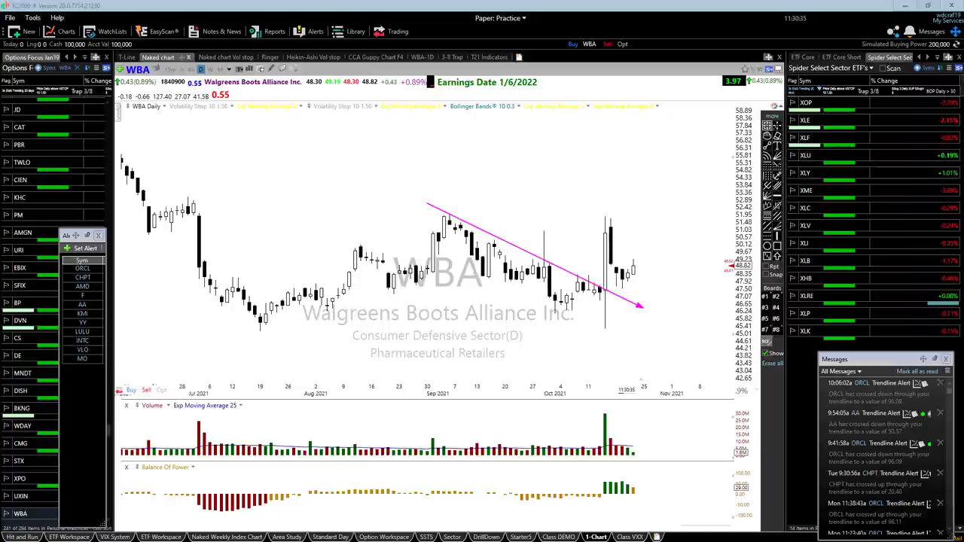
pyautogui.moveTo(345, 257)
pyautogui.mouseDown()
pyautogui.moveTo(655, 250)
pyautogui.moveTo(725, 260)
pyautogui.mouseUp()
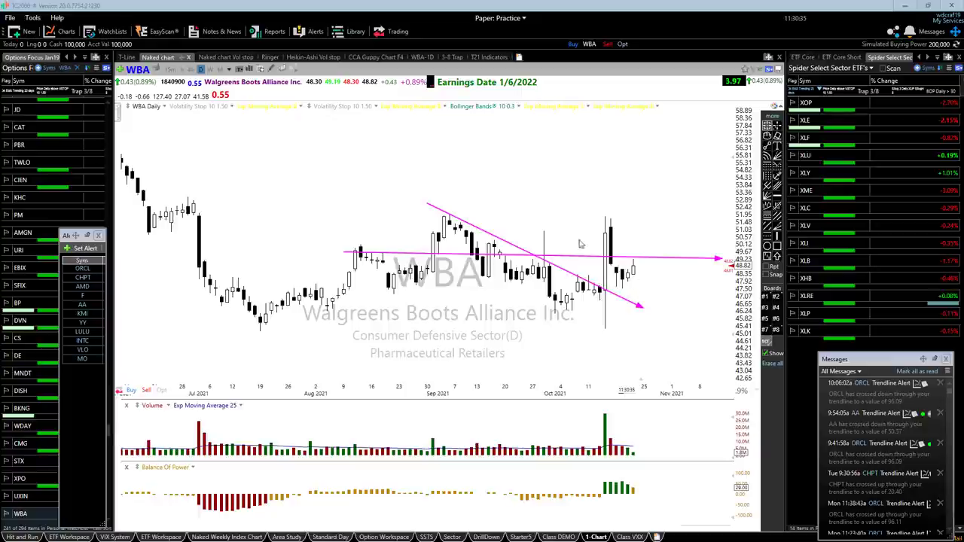
# Project WBA's rise, pullback and second rise in magenta, add a rising arrow under the October lows, and clear all drawings.
pyautogui.moveTo(623, 285)
pyautogui.mouseDown()
pyautogui.moveTo(668, 246)
pyautogui.moveTo(709, 258)
pyautogui.moveTo(721, 235)
pyautogui.mouseUp()
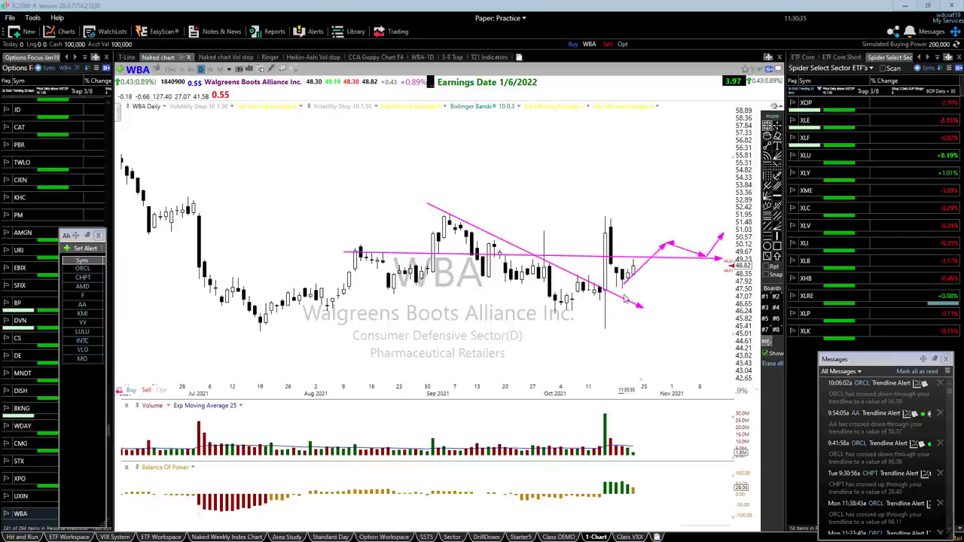
pyautogui.moveTo(566, 310); pyautogui.dragTo(738, 246)
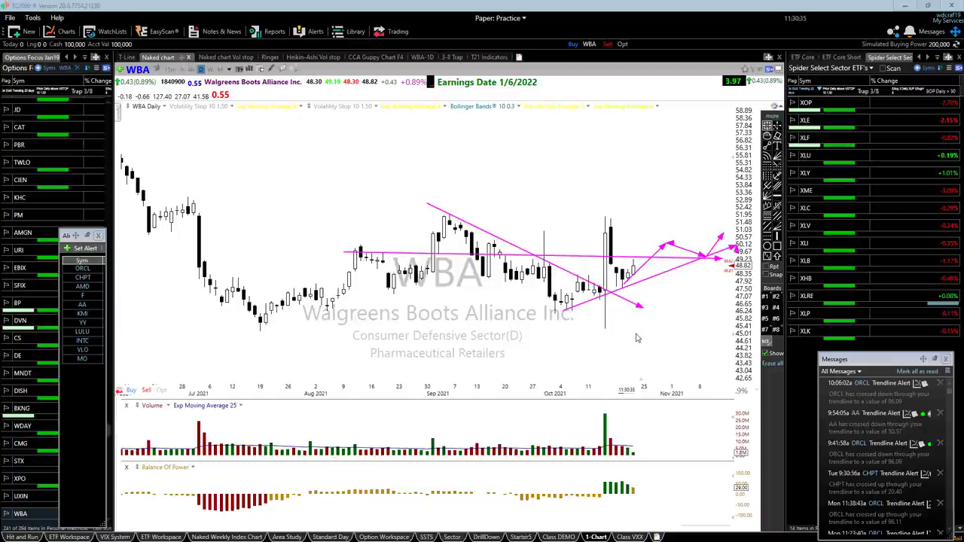
pyautogui.press('Escape')
pyautogui.scroll(-4, 371, 266)
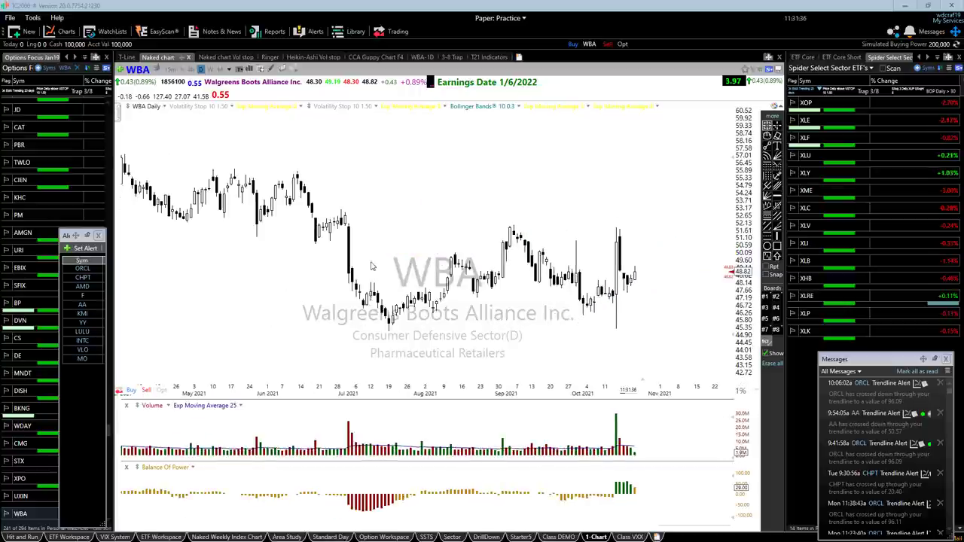
pyautogui.scroll(4, 370, 266)
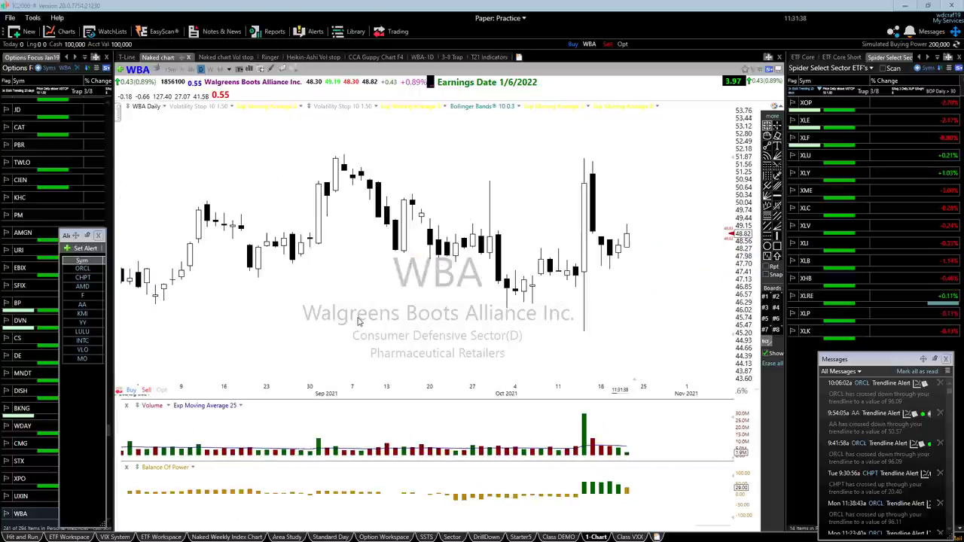
pyautogui.scroll(-3, 381, 330)
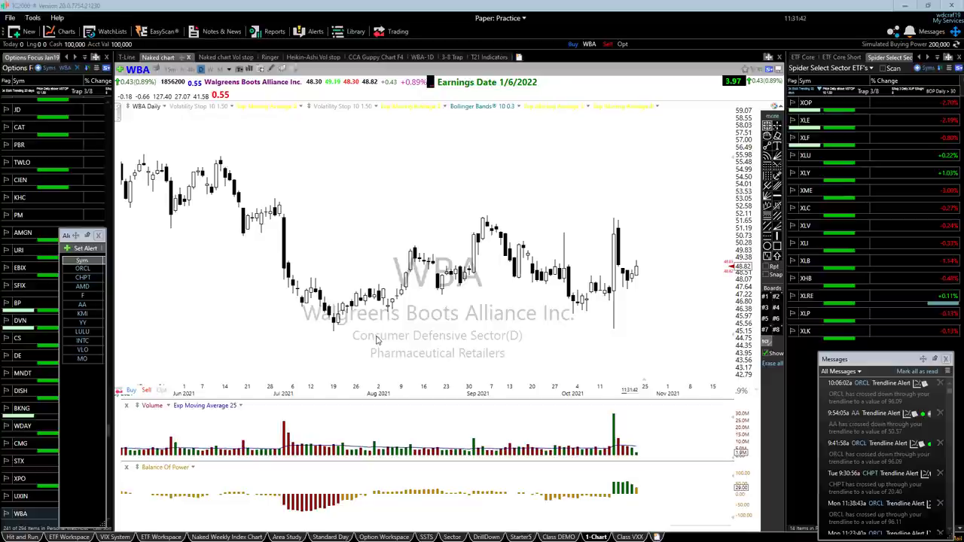
pyautogui.scroll(-1, 398, 336)
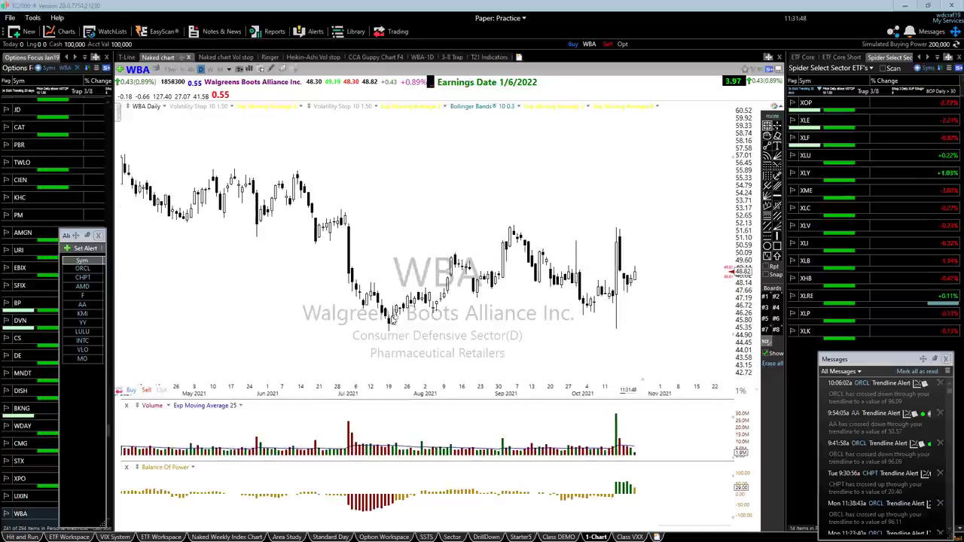
pyautogui.scroll(2, 403, 330)
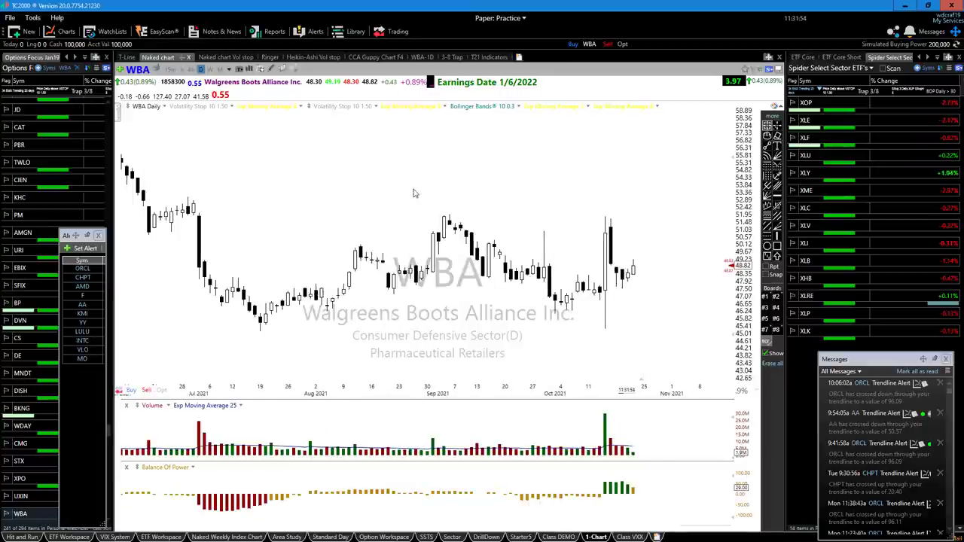
# Load the AMZN daily chart.
pyautogui.write('a')
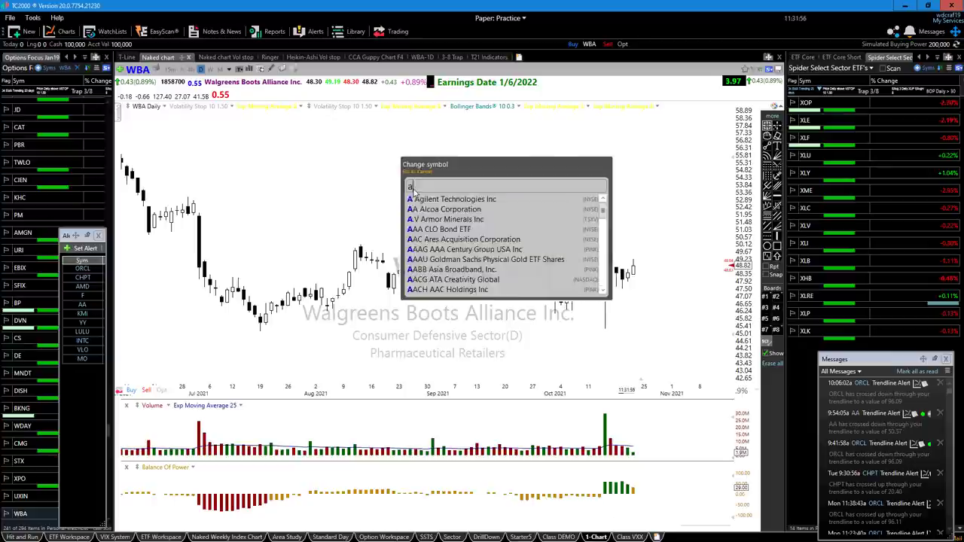
pyautogui.write('mzn')
pyautogui.press('Return')
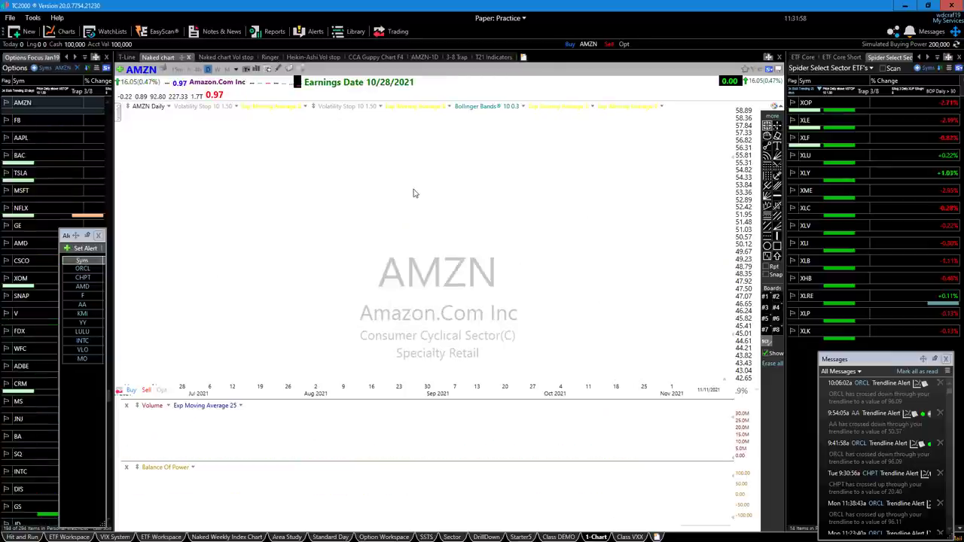
pyautogui.scroll(2, 499, 342)
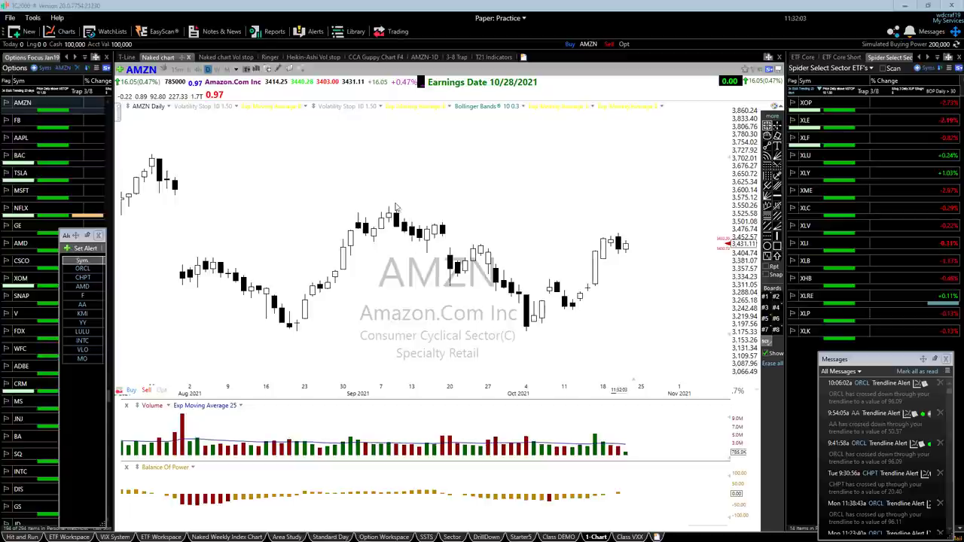
# Draw a magenta arrow along AMZN's falling highs from the September peak into October, and clear it.
pyautogui.moveTo(394, 203); pyautogui.dragTo(610, 322)
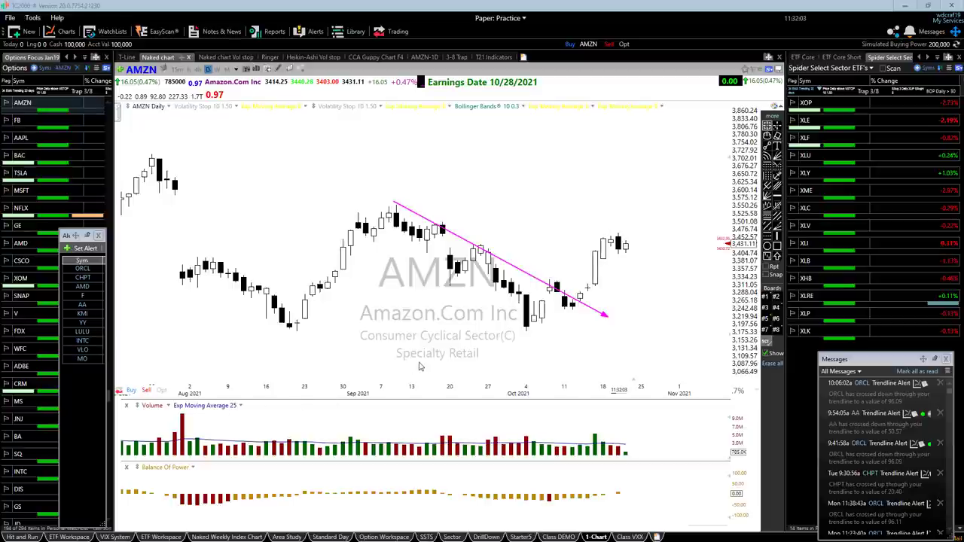
pyautogui.scroll(-3, 444, 354)
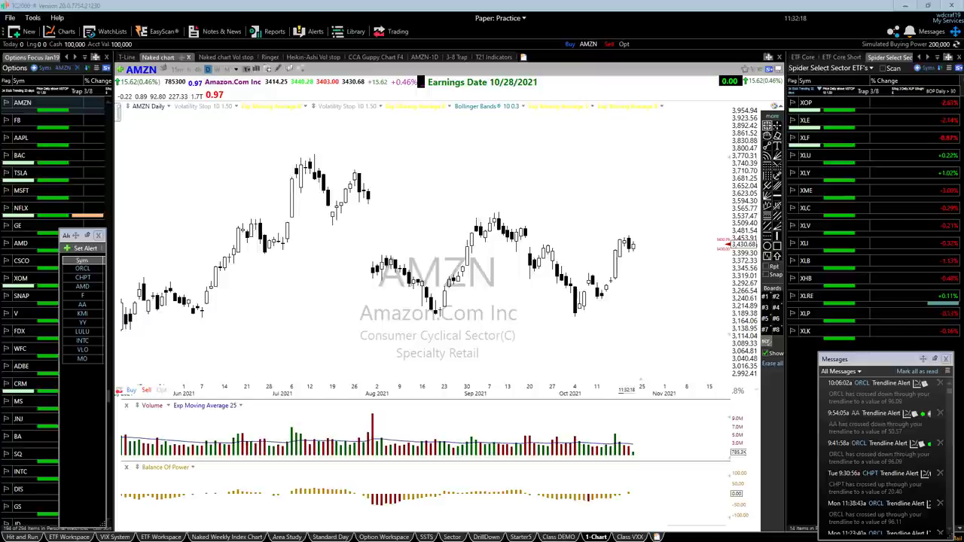
# Sketch AMZN's rising arrow from the October low, a nearly horizontal arrow at about 3,430 and a projected sideways move with breakout, in magenta.
pyautogui.moveTo(575, 313); pyautogui.dragTo(714, 234)
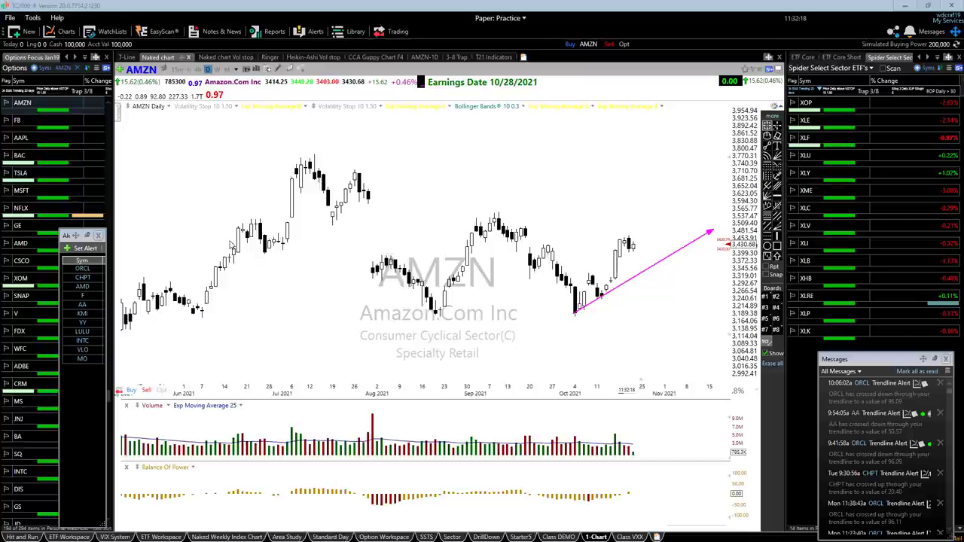
pyautogui.moveTo(232, 242)
pyautogui.mouseDown()
pyautogui.moveTo(725, 258)
pyautogui.moveTo(732, 250)
pyautogui.mouseUp()
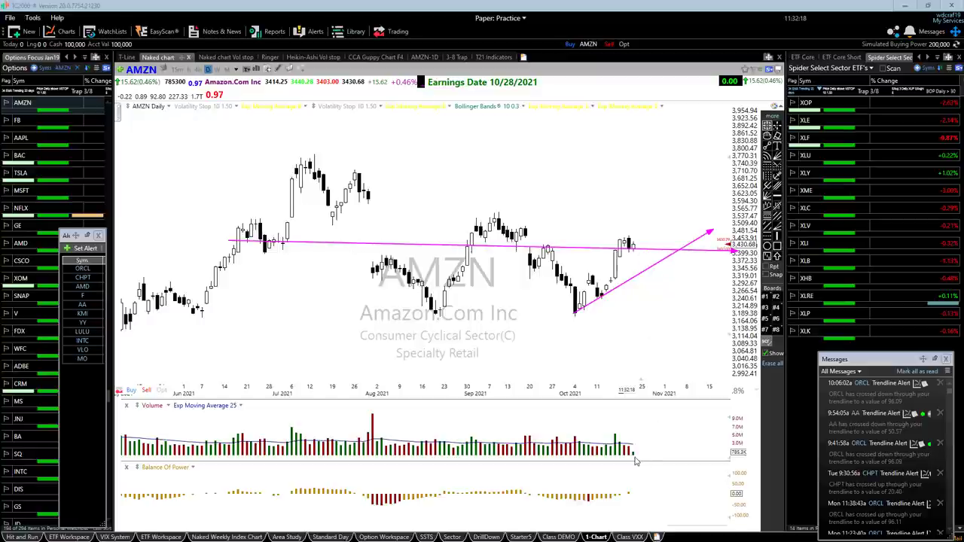
pyautogui.moveTo(623, 237)
pyautogui.mouseDown()
pyautogui.moveTo(640, 248)
pyautogui.moveTo(680, 247)
pyautogui.moveTo(693, 226)
pyautogui.mouseUp()
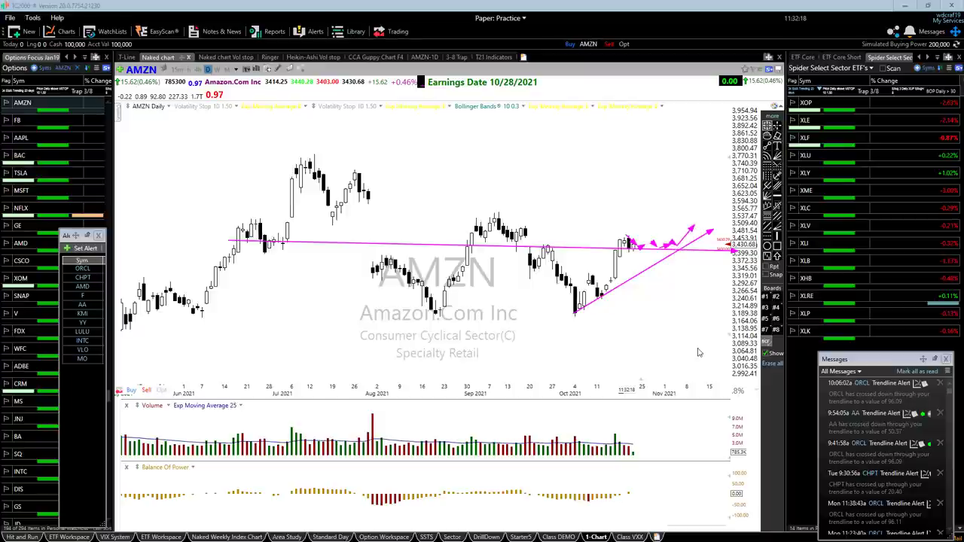
pyautogui.press('Escape')
# Examine AMZN's daily price swings over wider and narrower date ranges.
pyautogui.scroll(-2, 339, 282)
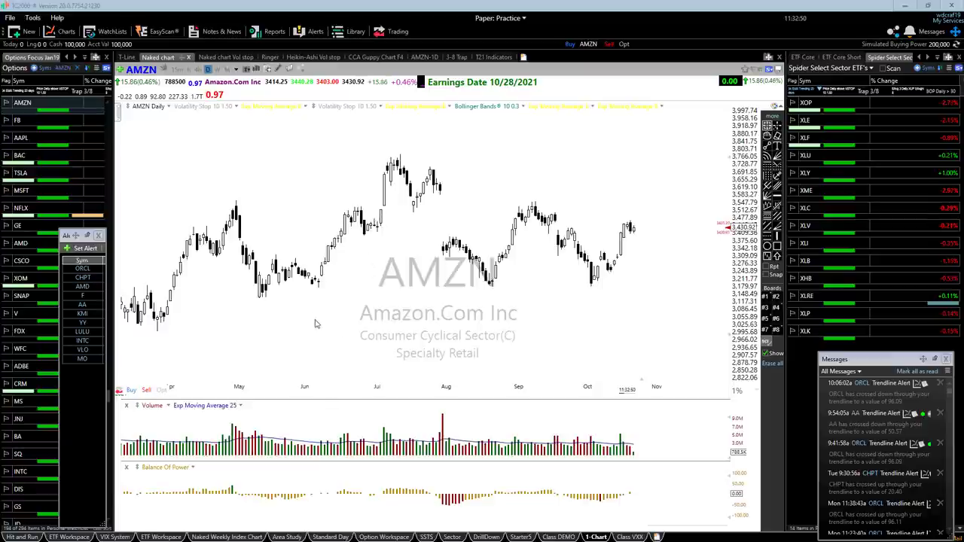
pyautogui.scroll(5, 314, 324)
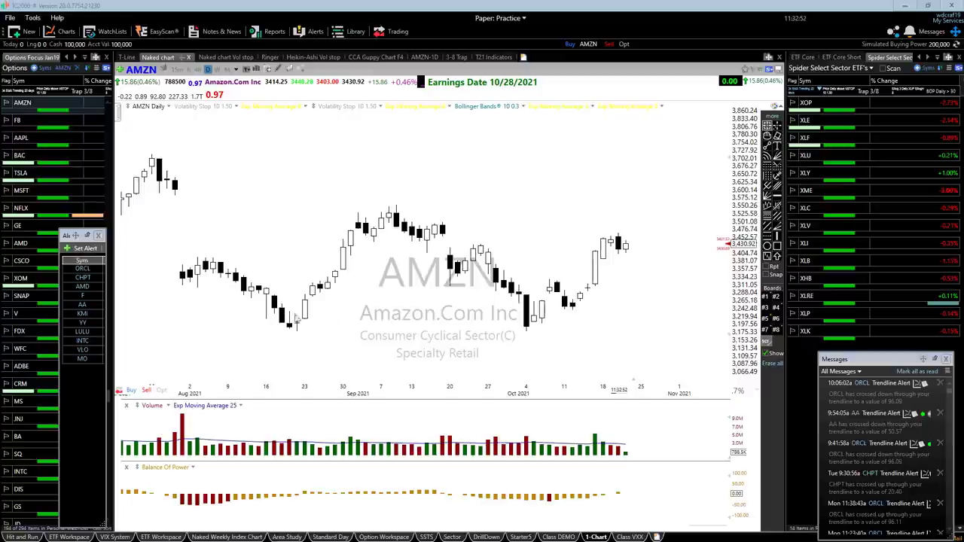
pyautogui.scroll(3, 552, 323)
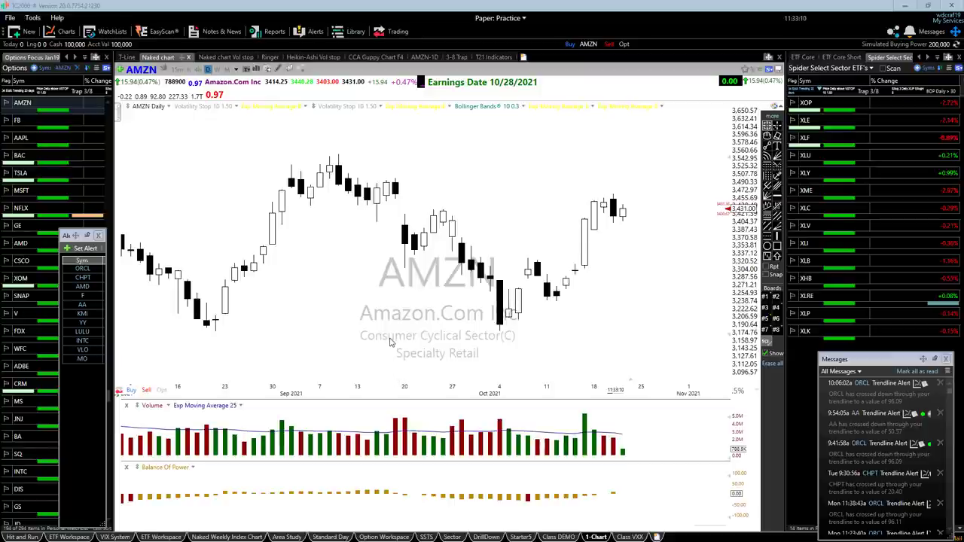
pyautogui.scroll(-3, 390, 343)
pyautogui.scroll(-3, 390, 343)
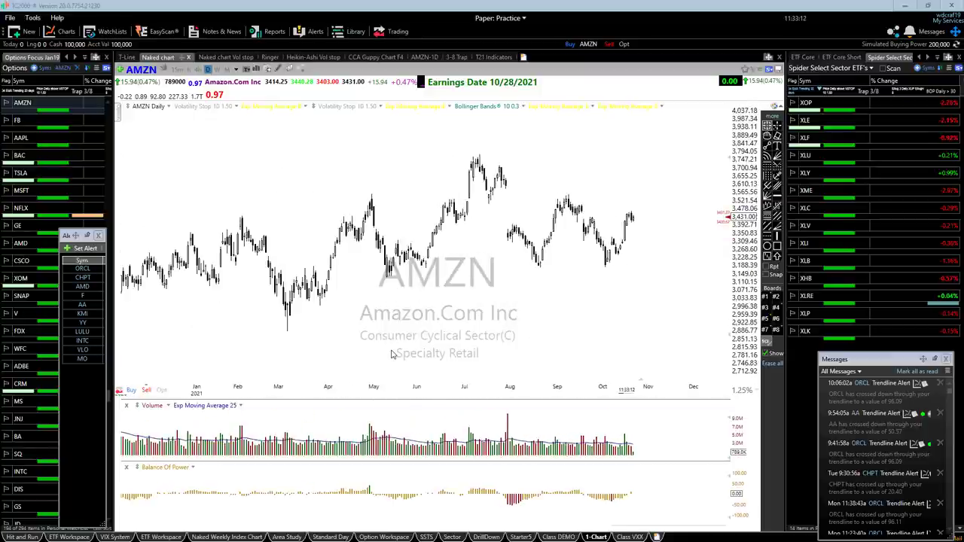
pyautogui.scroll(5, 385, 349)
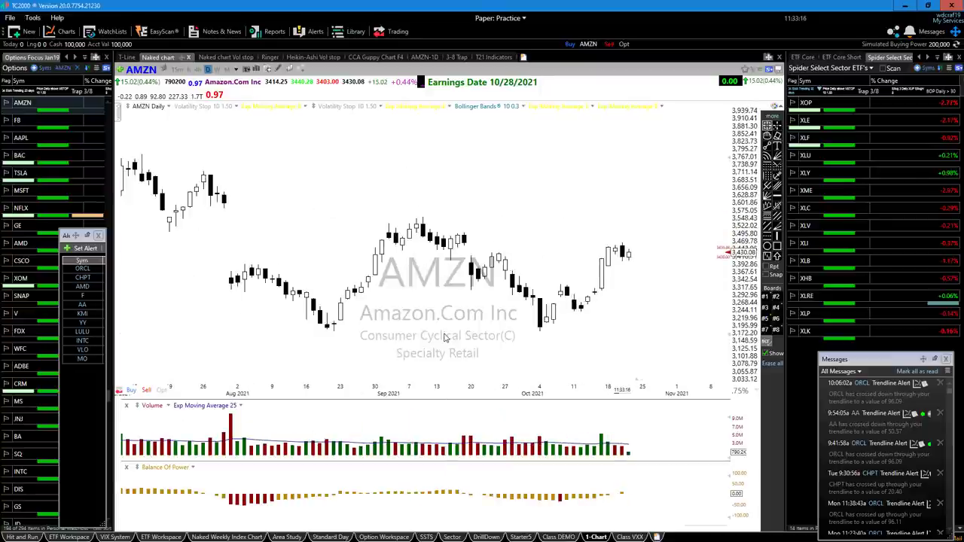
# Load the CAT daily chart and draw magenta arrows down its August–October highs and nearly horizontally at about 204.
pyautogui.write('CAT')
pyautogui.press('Return')
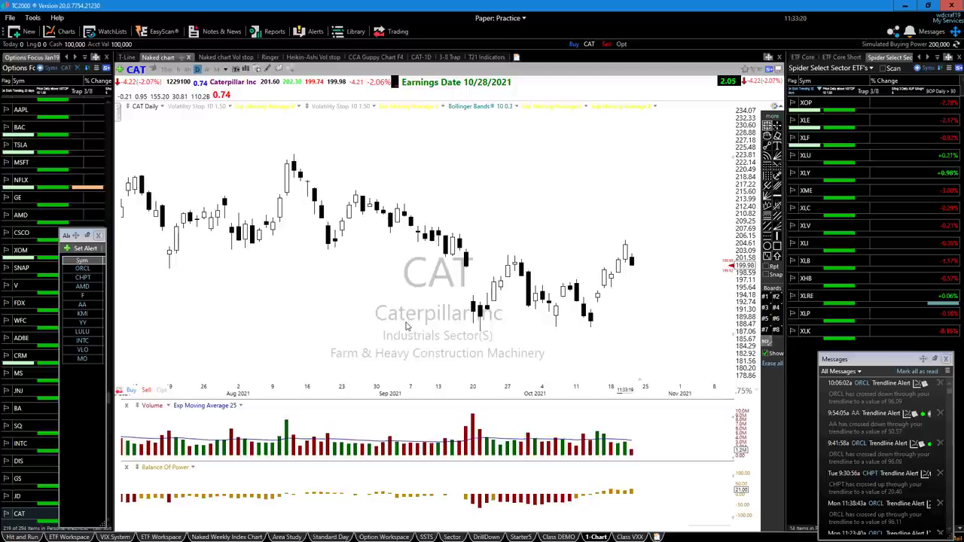
pyautogui.scroll(-5, 409, 339)
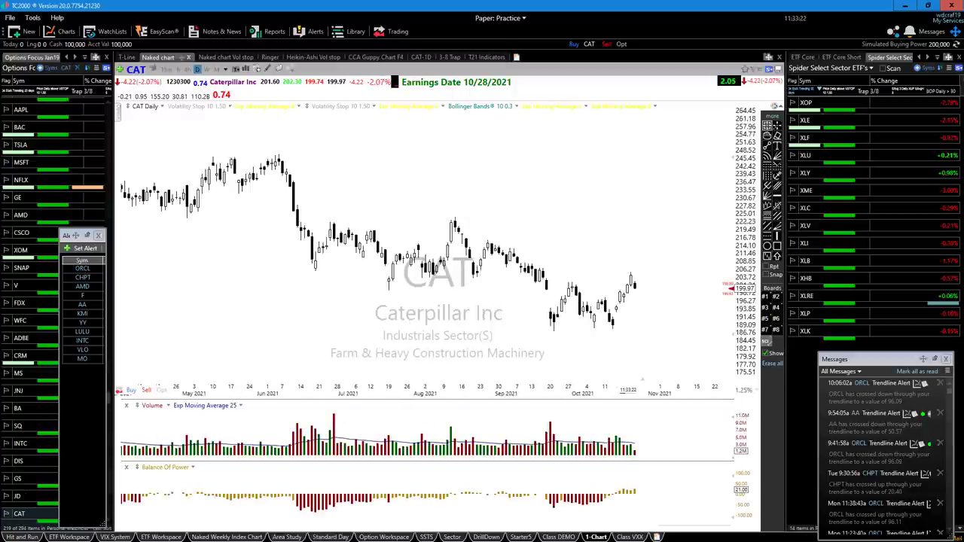
pyautogui.moveTo(454, 220); pyautogui.dragTo(672, 336)
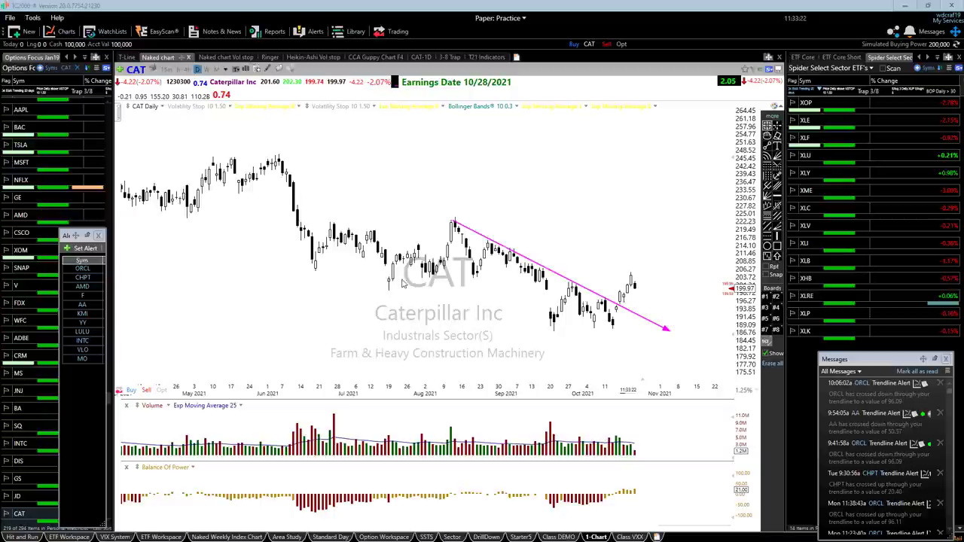
pyautogui.moveTo(308, 274); pyautogui.dragTo(715, 285)
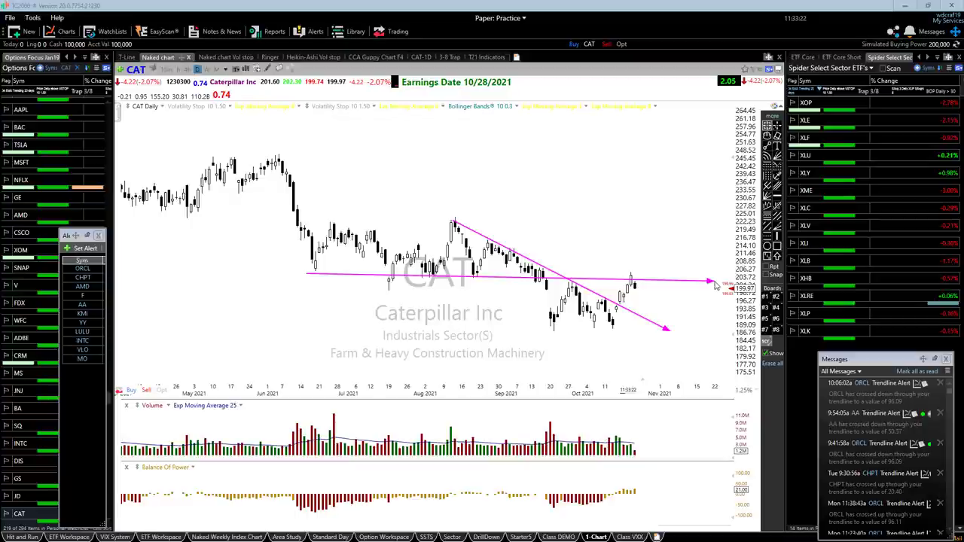
pyautogui.moveTo(716, 287); pyautogui.dragTo(719, 284)
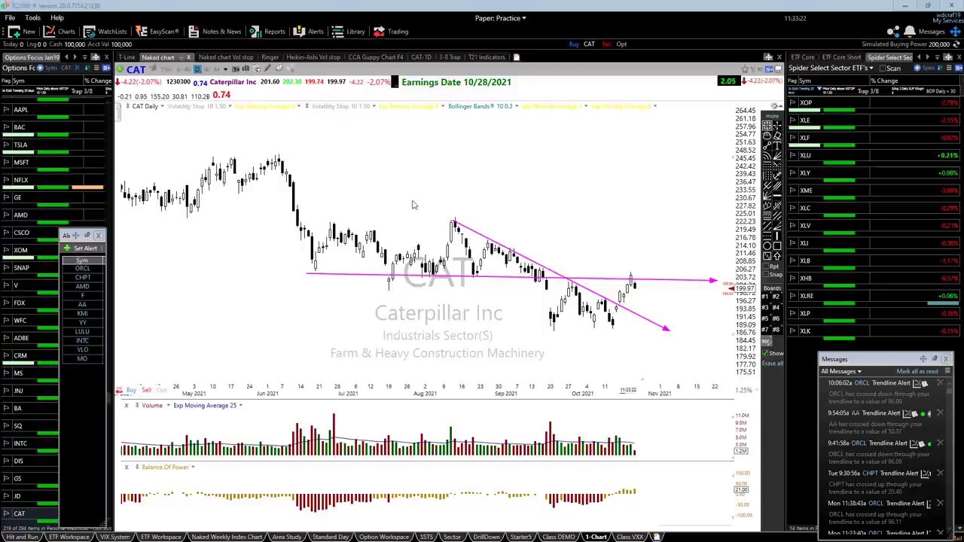
# Draw a magenta arrow pointing down to CAT's August high and a falling one across its June–July highs.
pyautogui.moveTo(401, 180); pyautogui.dragTo(452, 220)
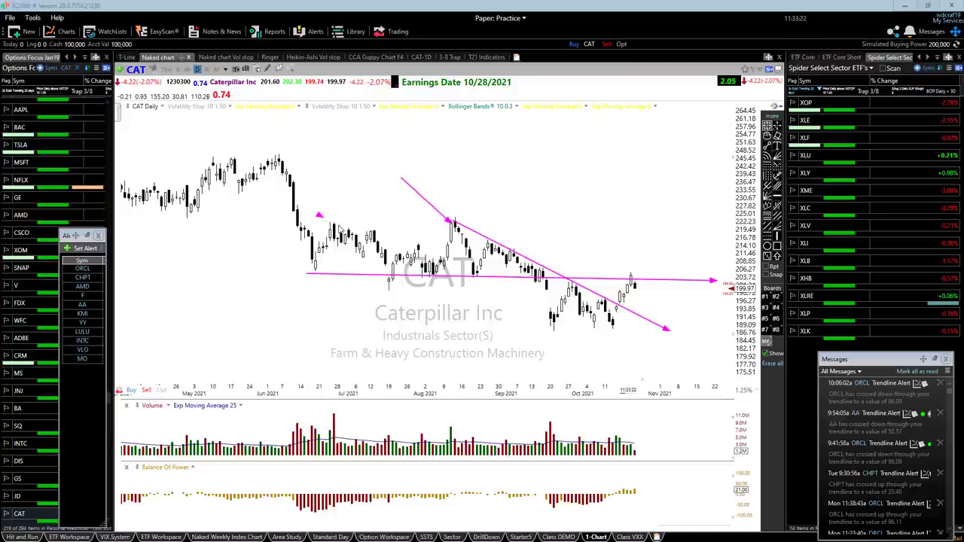
pyautogui.moveTo(321, 216)
pyautogui.mouseDown()
pyautogui.moveTo(487, 276)
pyautogui.moveTo(463, 266)
pyautogui.mouseUp()
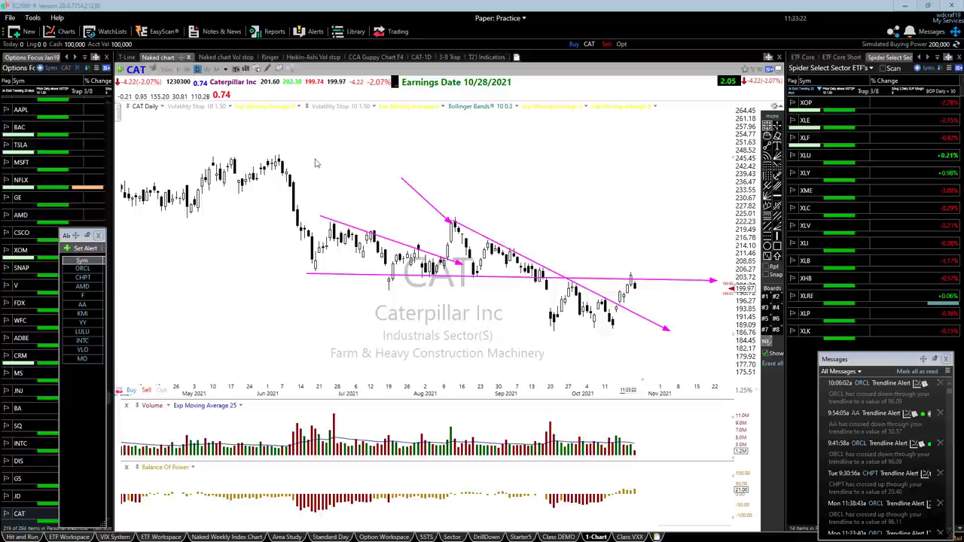
# Mark CAT's May–June highs with a nearly horizontal magenta arrow and trace the rise to the June peak and the drop from it.
pyautogui.moveTo(209, 160); pyautogui.dragTo(304, 163)
pyautogui.moveTo(241, 187); pyautogui.dragTo(277, 160)
pyautogui.moveTo(277, 161); pyautogui.dragTo(303, 203)
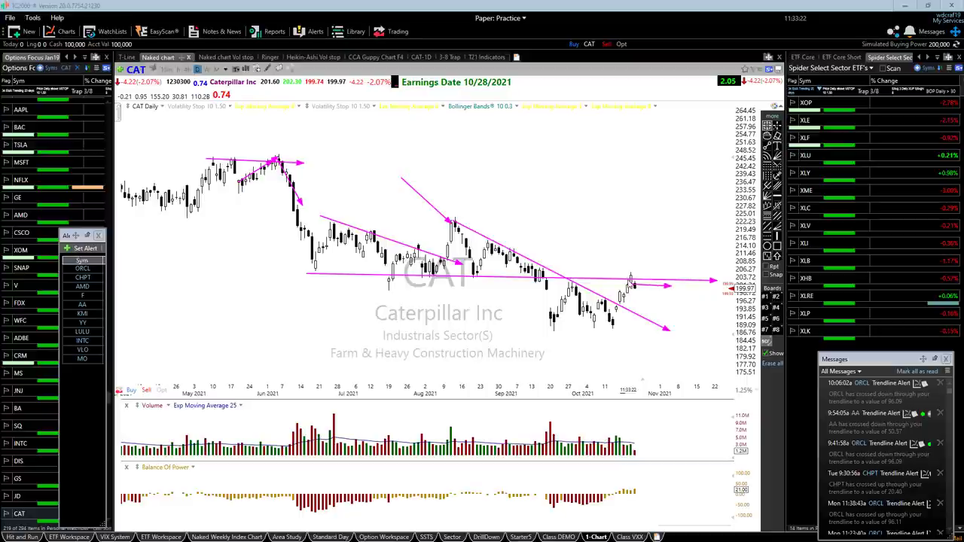
# Project a pullback from CAT's latest candles, add a rising magenta arrow from the October low, and clear all drawings.
pyautogui.moveTo(633, 285); pyautogui.dragTo(653, 300)
pyautogui.moveTo(610, 329); pyautogui.dragTo(661, 292)
pyautogui.click(840, 468)
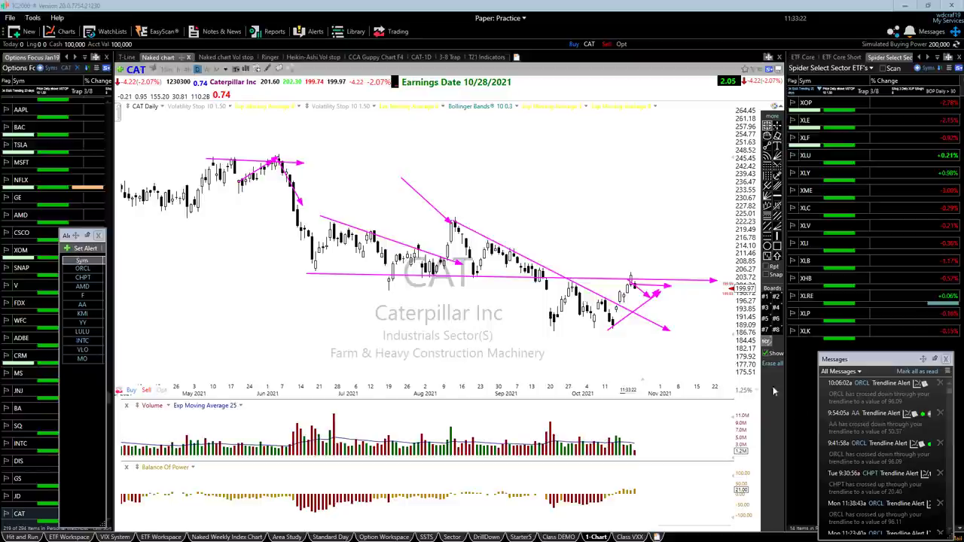
pyautogui.moveTo(309, 357); pyautogui.dragTo(379, 323)
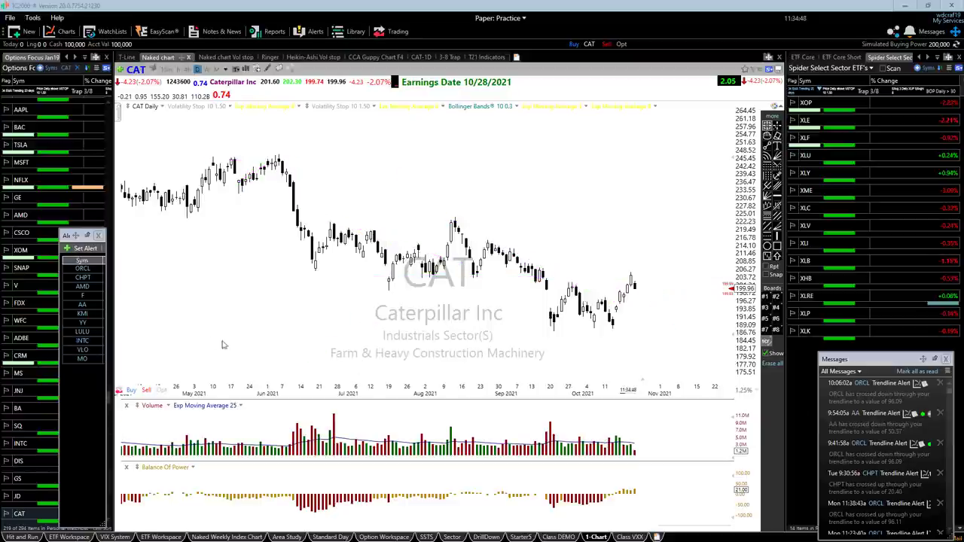
# Below CAT's May–July prices, sketch a rise, pullback and second rise over a rising magenta trend arrow, and clear the sketch.
pyautogui.moveTo(219, 356)
pyautogui.mouseDown()
pyautogui.moveTo(274, 327)
pyautogui.moveTo(302, 339)
pyautogui.moveTo(318, 331)
pyautogui.mouseUp()
pyautogui.moveTo(206, 363); pyautogui.dragTo(358, 330)
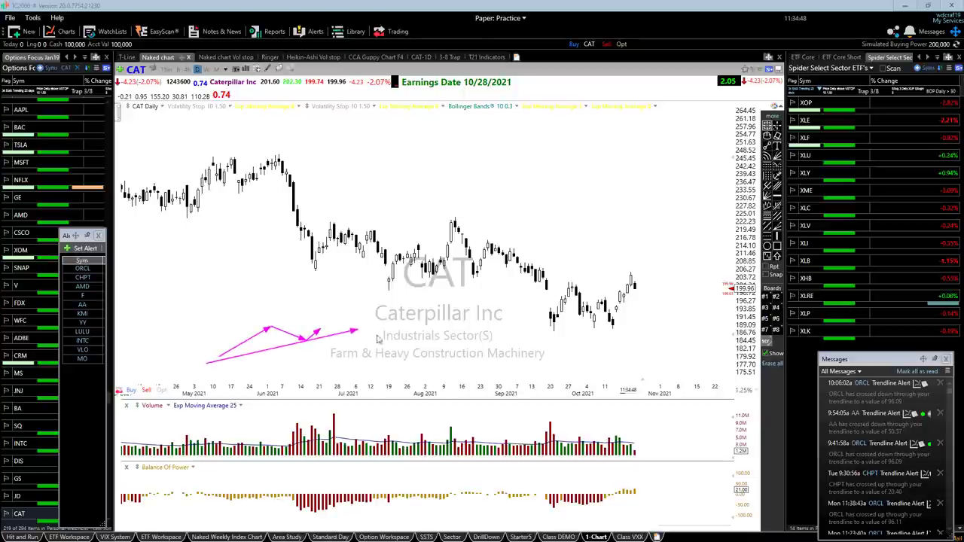
pyautogui.moveTo(333, 379); pyautogui.dragTo(312, 350)
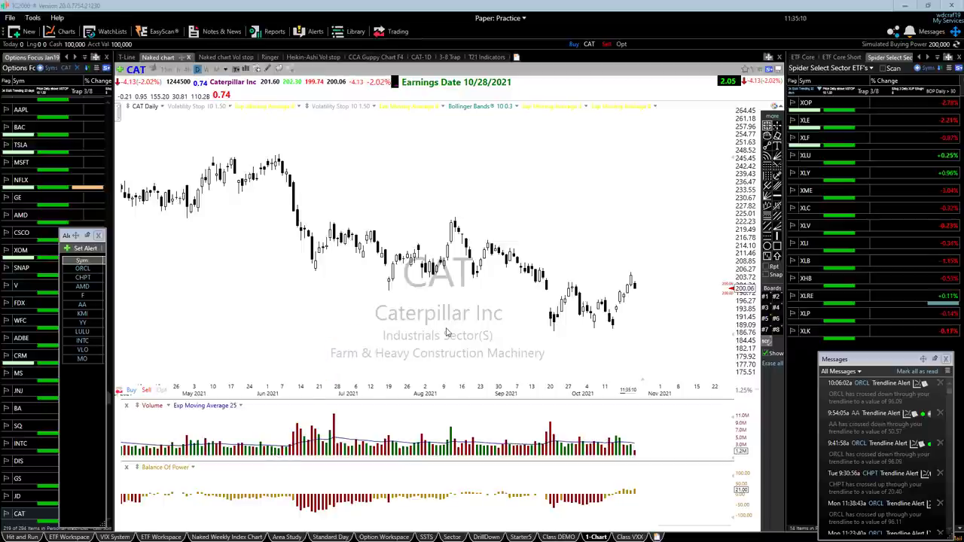
# Draw magenta arrows down CAT's August–October highs and nearly horizontally from the July low, and clear them.
pyautogui.scroll(-3, 444, 331)
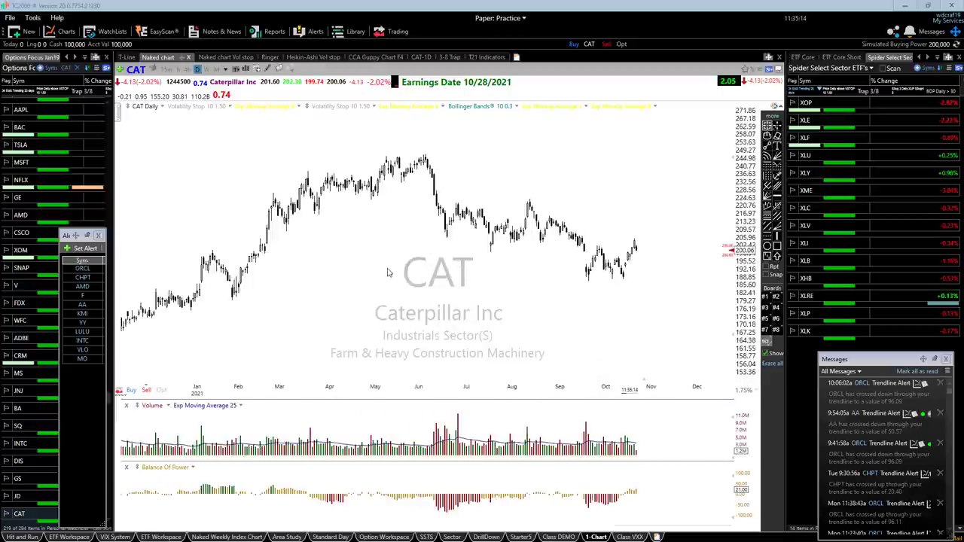
pyautogui.scroll(4, 384, 278)
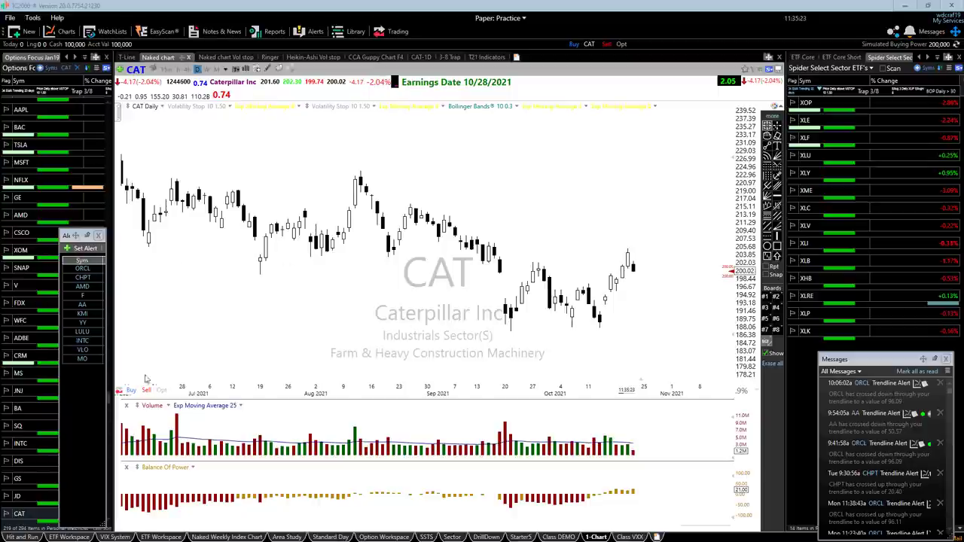
pyautogui.moveTo(359, 174); pyautogui.dragTo(648, 320)
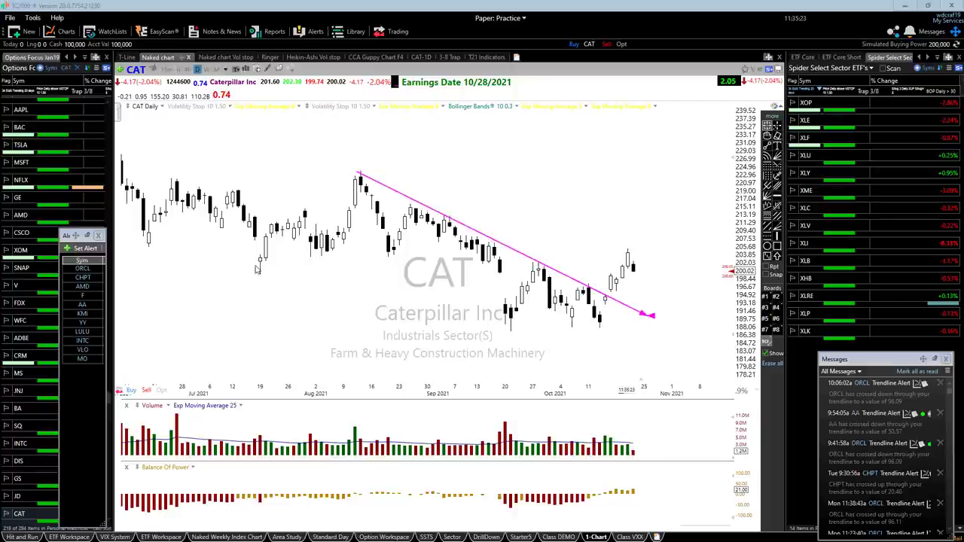
pyautogui.moveTo(260, 266)
pyautogui.mouseDown()
pyautogui.moveTo(571, 292)
pyautogui.moveTo(685, 262)
pyautogui.mouseUp()
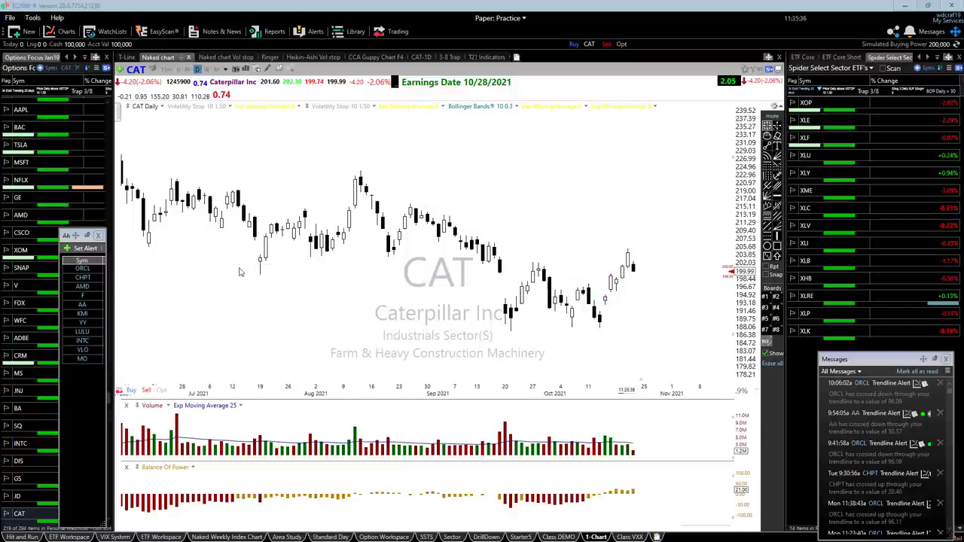
# Draw a nearly horizontal magenta arrow from CAT's July low at about 201 and a steep falling one from the latest candles, and clear both.
pyautogui.moveTo(249, 264); pyautogui.dragTo(717, 269)
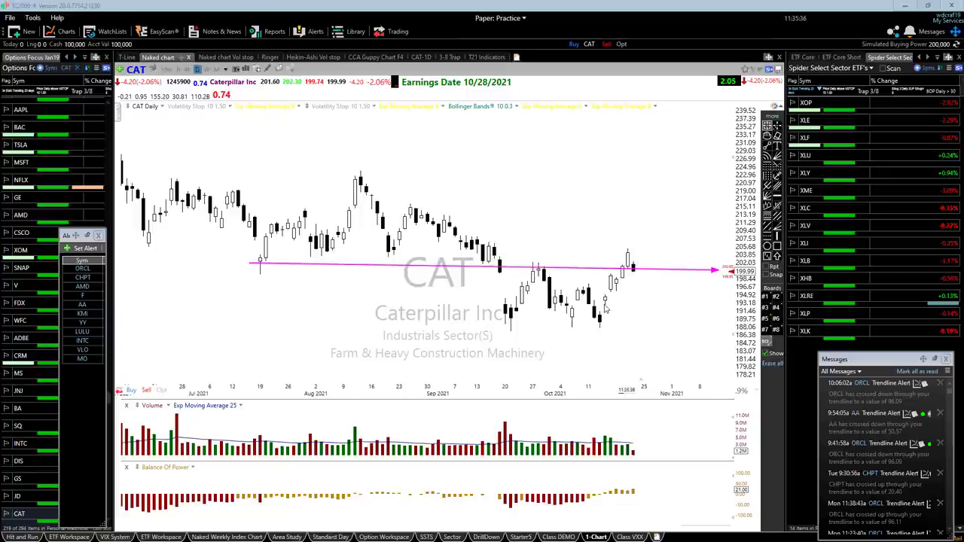
pyautogui.click(632, 265)
pyautogui.moveTo(642, 291); pyautogui.dragTo(672, 346)
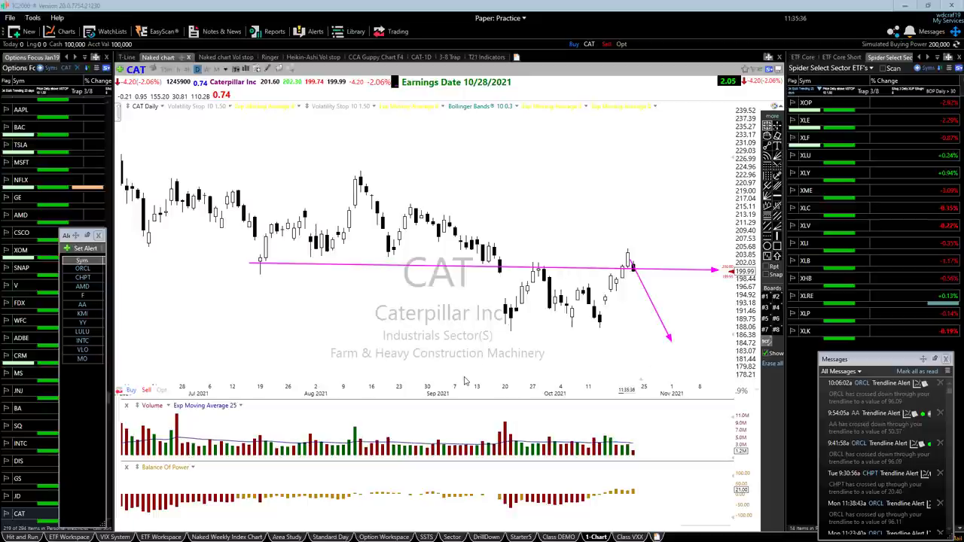
pyautogui.press('Delete')
# Draw a steep rising magenta arrow from CAT's October low through the latest candle, and clear it.
pyautogui.scroll(2, 474, 367)
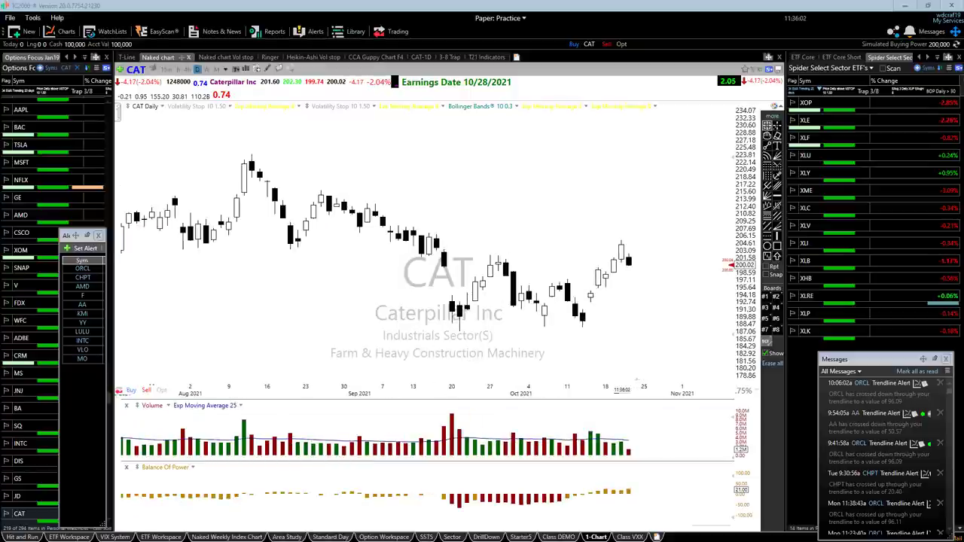
pyautogui.moveTo(580, 322)
pyautogui.mouseDown()
pyautogui.moveTo(647, 263)
pyautogui.moveTo(656, 228)
pyautogui.mouseUp()
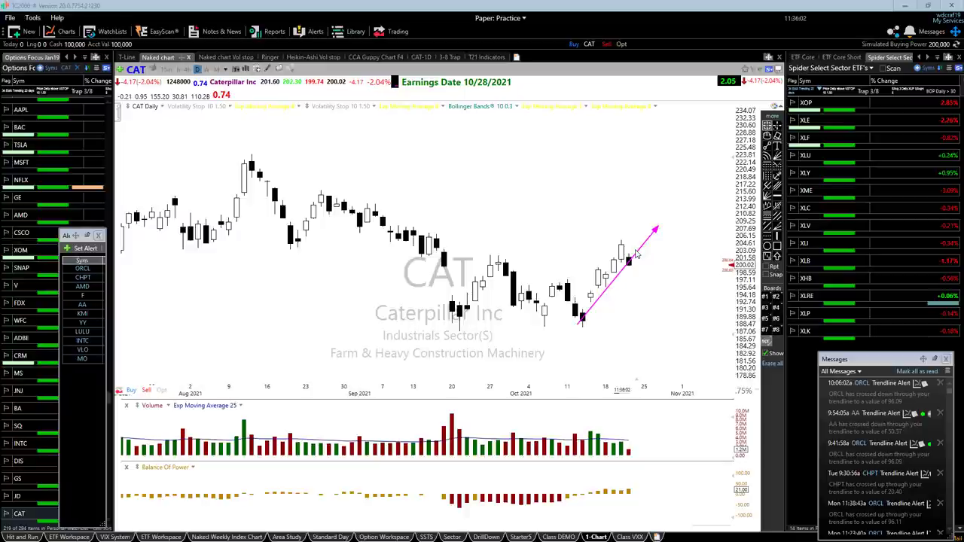
pyautogui.press('Delete')
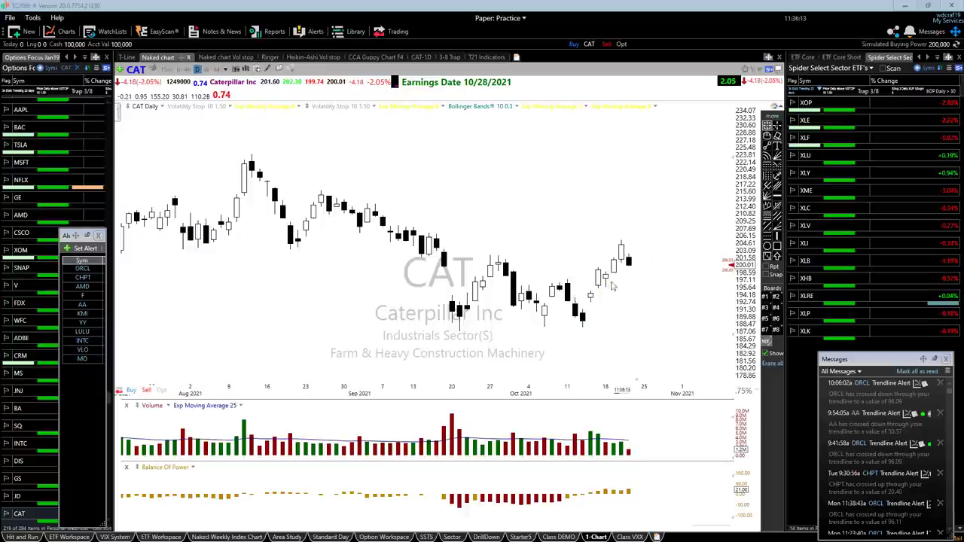
# Sketch CAT's horizontal support at about 196, a projected pullback and rebound, and a rising arrow under the October low, and clear all drawings.
pyautogui.moveTo(526, 284); pyautogui.dragTo(706, 284)
pyautogui.moveTo(621, 243)
pyautogui.mouseDown()
pyautogui.moveTo(656, 282)
pyautogui.moveTo(679, 260)
pyautogui.mouseUp()
pyautogui.moveTo(568, 327); pyautogui.dragTo(725, 259)
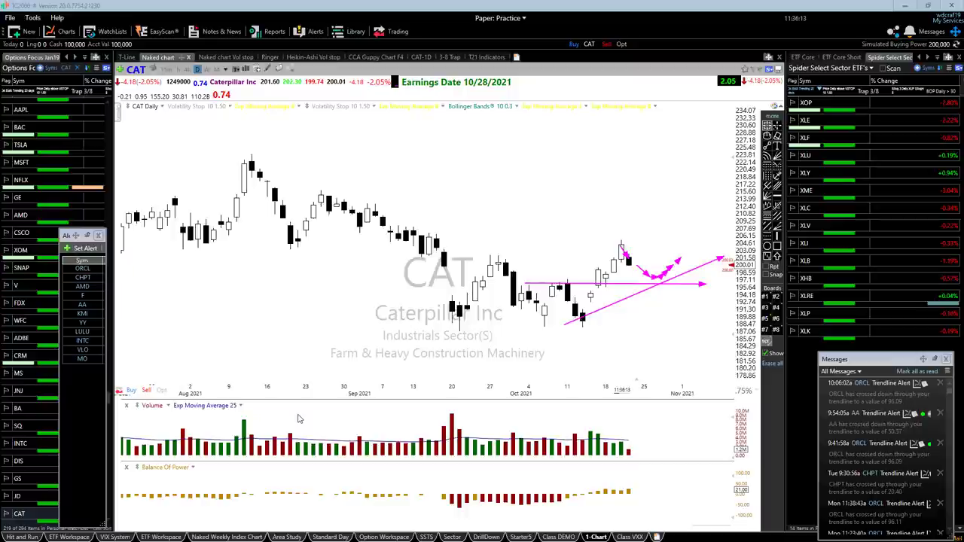
pyautogui.press('Delete')
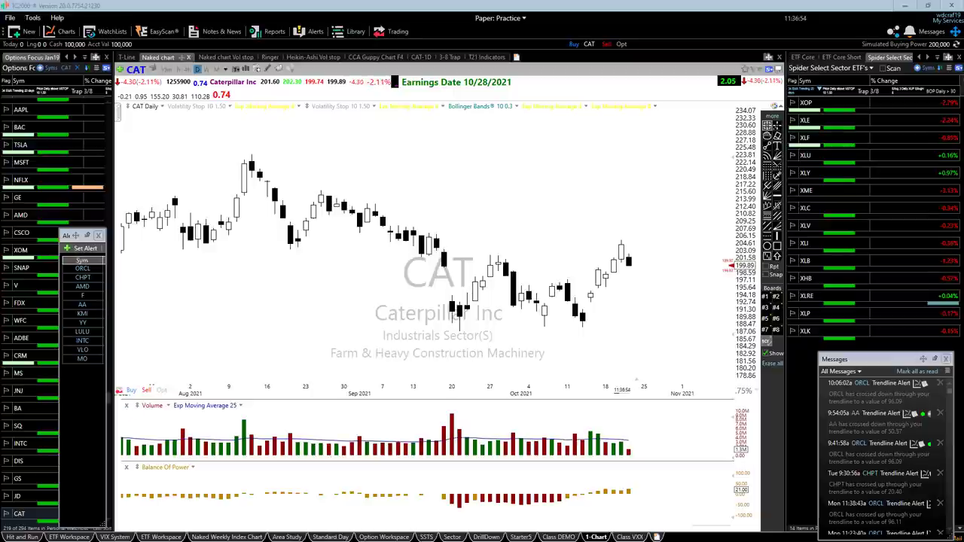
# Load the SQ daily chart.
pyautogui.write('SQ')
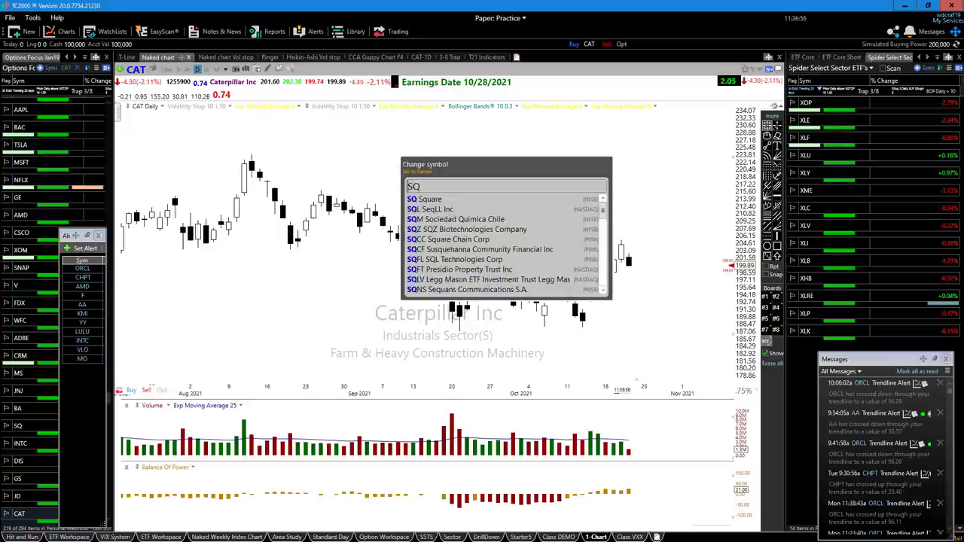
pyautogui.press('Return')
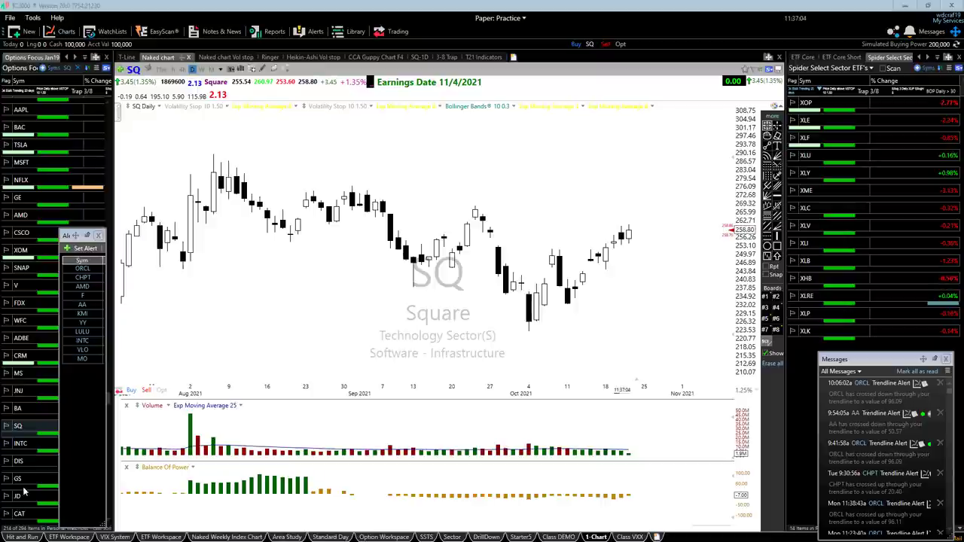
# Draw a falling magenta trendline from SQ's early-August high at about 286, with arrows tracing the swings beneath it and marking the mid-October low.
pyautogui.moveTo(214, 163); pyautogui.dragTo(660, 256)
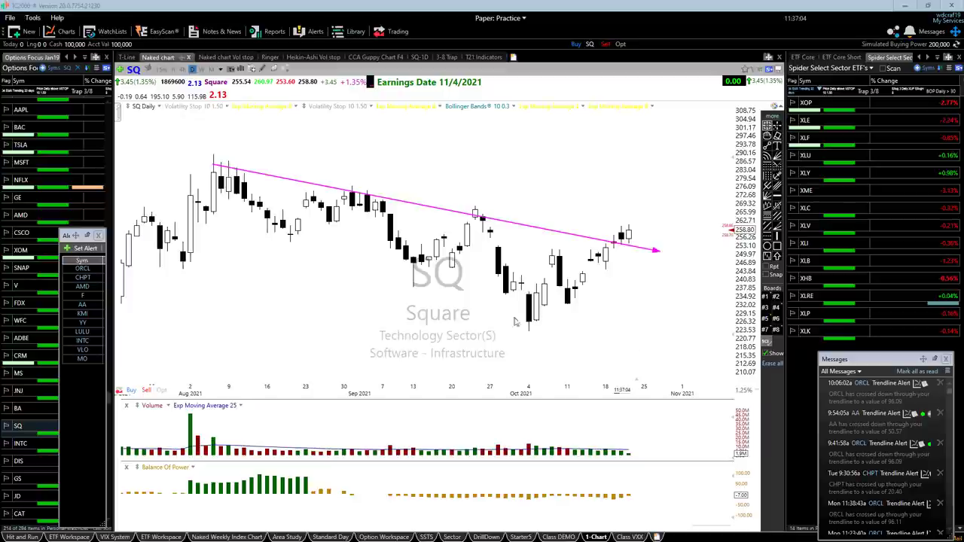
pyautogui.moveTo(595, 352); pyautogui.dragTo(572, 308)
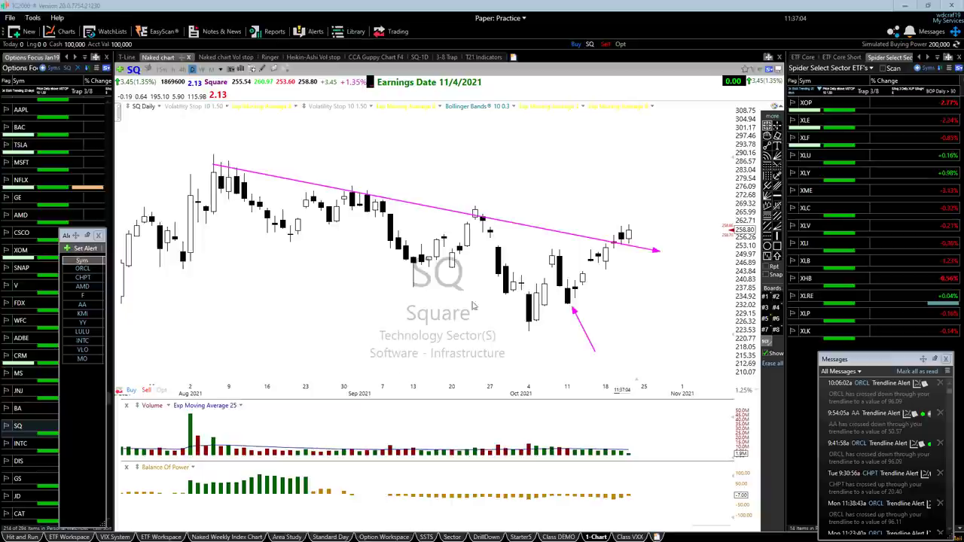
pyautogui.moveTo(452, 258); pyautogui.dragTo(474, 217)
pyautogui.moveTo(403, 259); pyautogui.dragTo(473, 256)
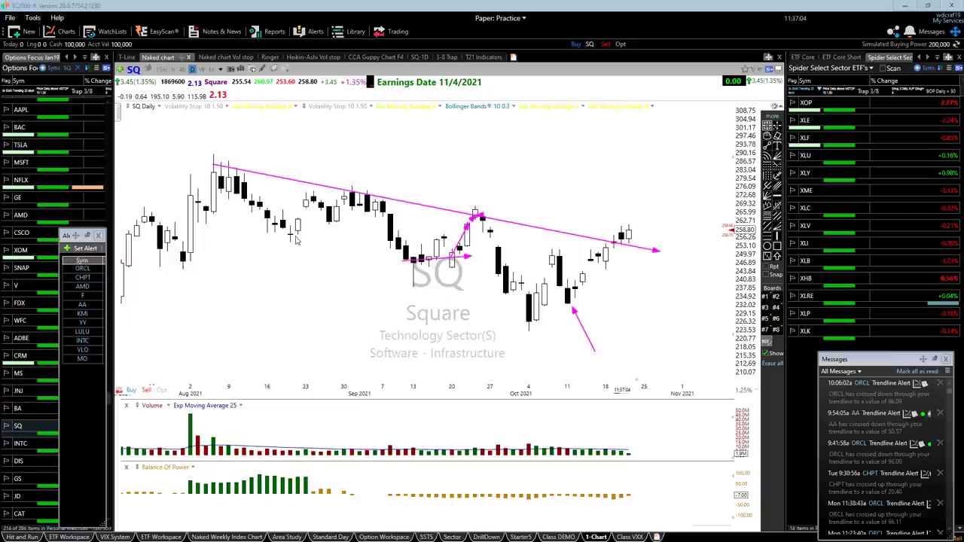
pyautogui.moveTo(296, 238)
pyautogui.mouseDown()
pyautogui.moveTo(337, 220)
pyautogui.moveTo(348, 190)
pyautogui.moveTo(413, 269)
pyautogui.mouseUp()
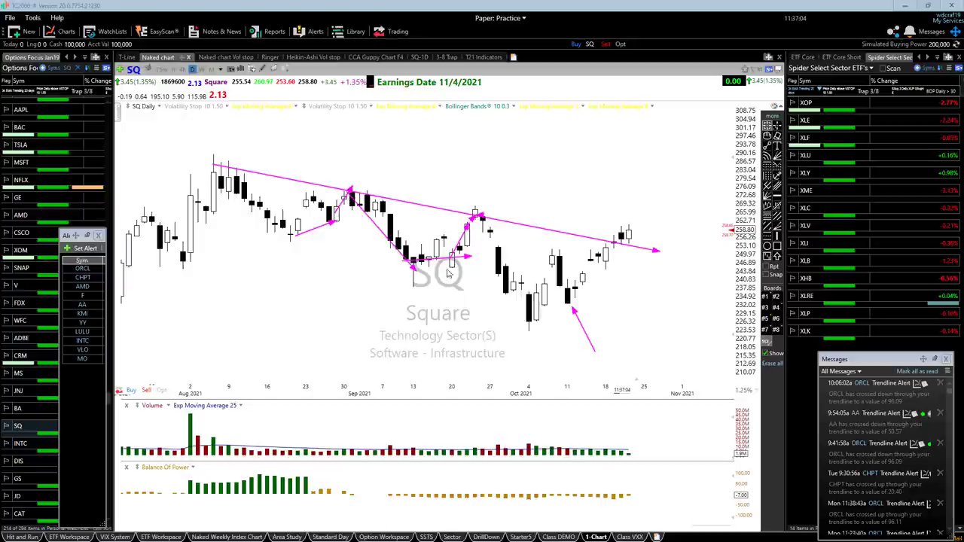
pyautogui.moveTo(479, 218); pyautogui.dragTo(531, 302)
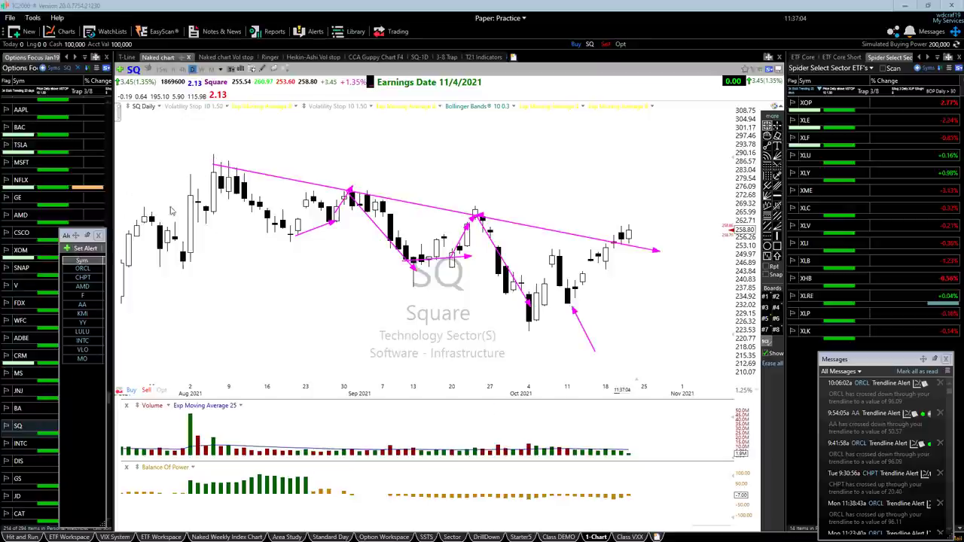
# Mark SQ's August and September tops along the trendline with small arrows, draw a rising arrow from the mid-October low, and clear all drawings.
pyautogui.moveTo(205, 142); pyautogui.dragTo(242, 162)
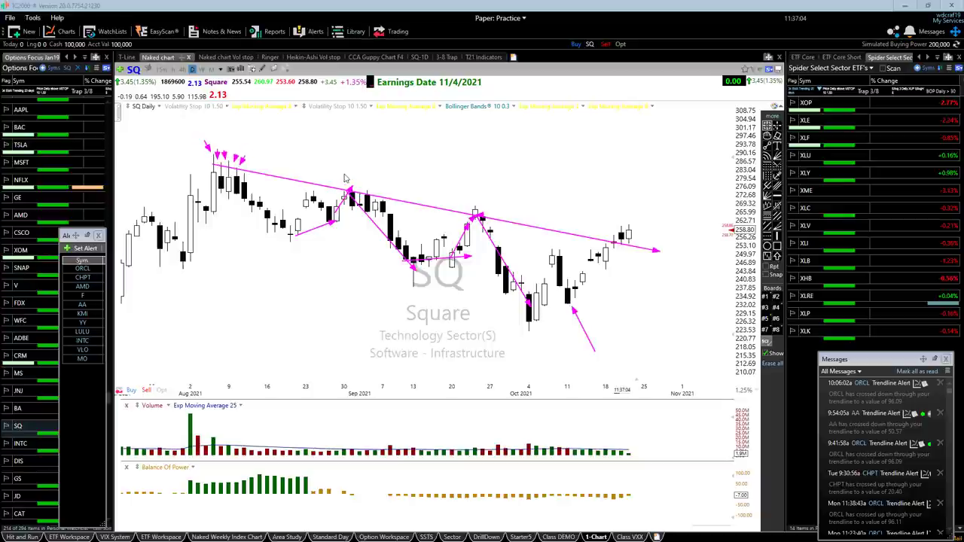
pyautogui.moveTo(344, 171)
pyautogui.mouseDown()
pyautogui.moveTo(344, 182)
pyautogui.moveTo(356, 179)
pyautogui.mouseUp()
pyautogui.click(366, 189)
pyautogui.click(380, 189)
pyautogui.click(473, 200)
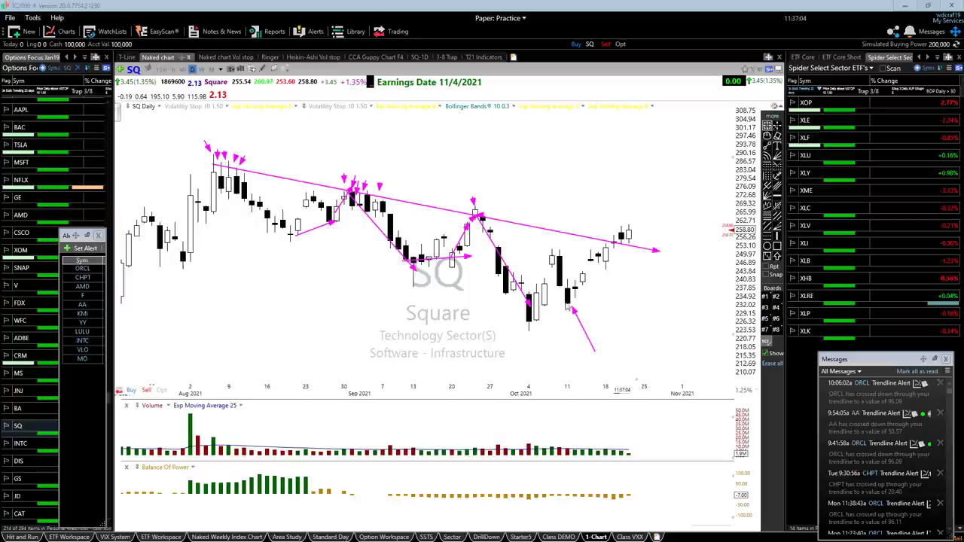
pyautogui.moveTo(567, 303); pyautogui.dragTo(655, 226)
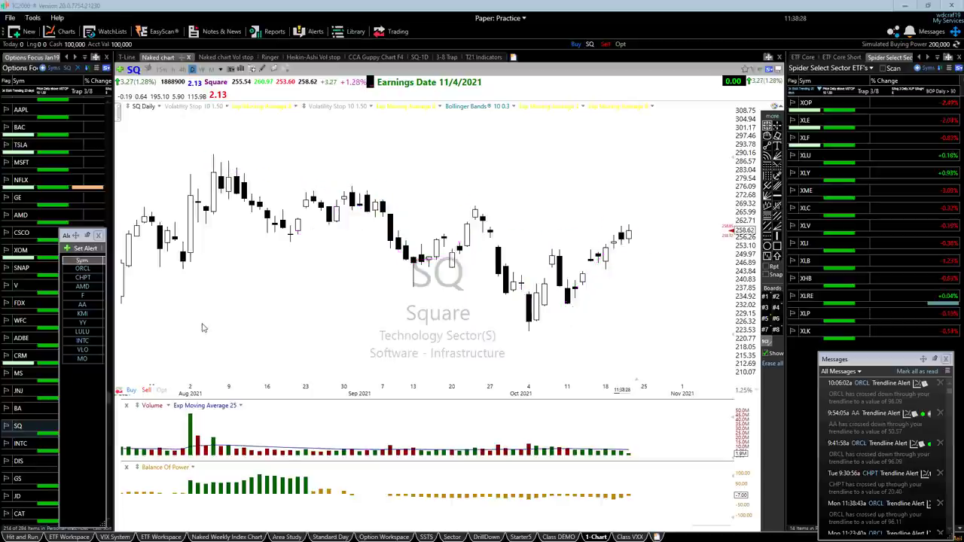
# On a longer SQ history, draw a rising arrow from the late-March low and an arrow pointing at the late-April lower high, and clear both.
pyautogui.scroll(-4, 200, 328)
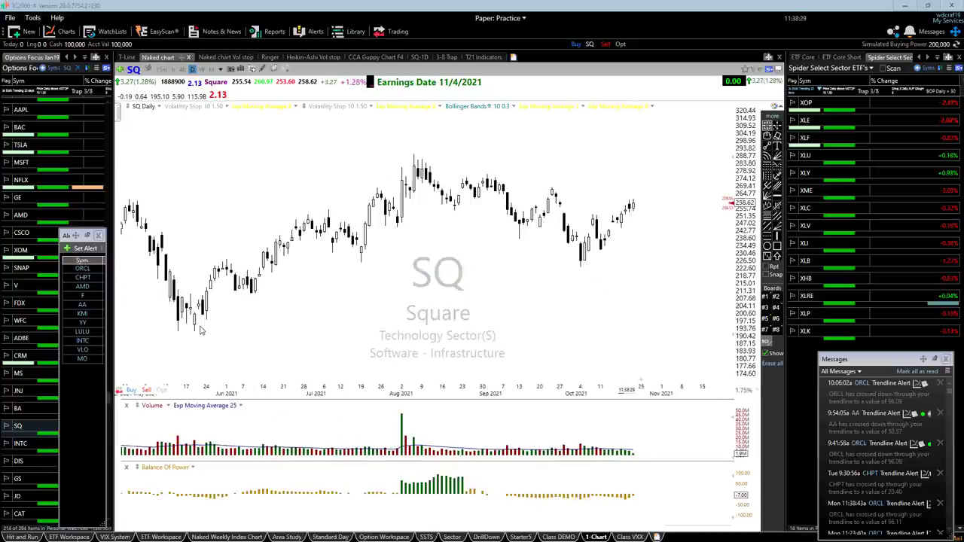
pyautogui.scroll(-3, 200, 329)
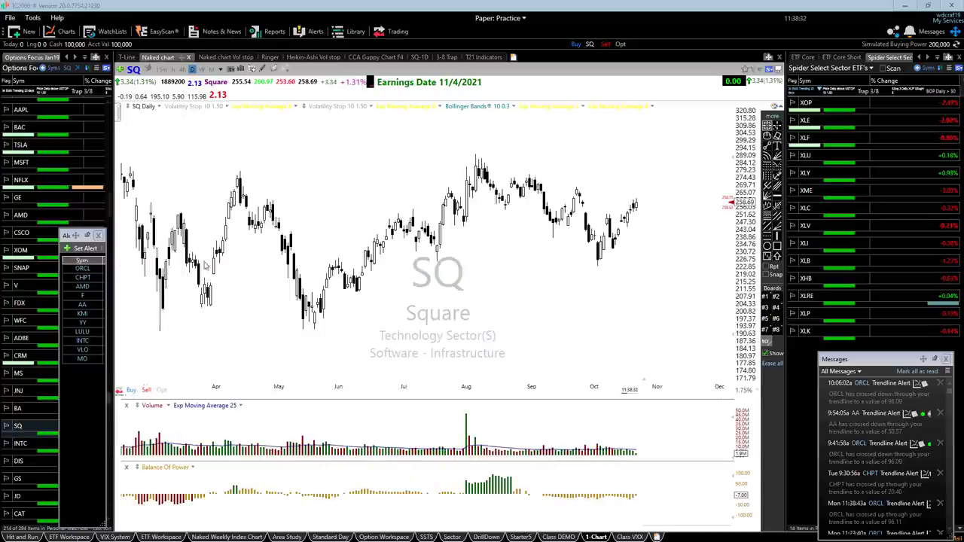
pyautogui.moveTo(212, 303)
pyautogui.mouseDown()
pyautogui.moveTo(262, 169)
pyautogui.moveTo(274, 211)
pyautogui.moveTo(270, 204)
pyautogui.mouseUp()
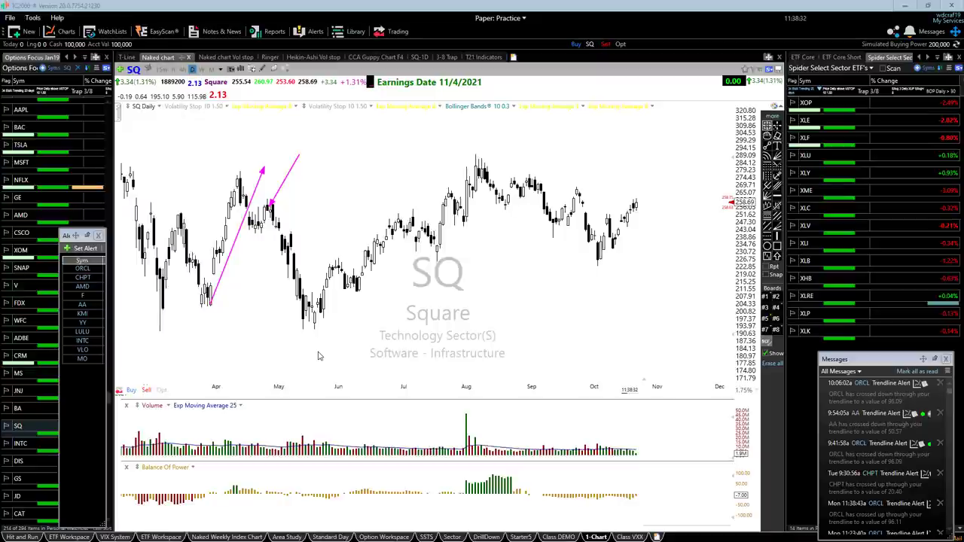
pyautogui.press('Delete')
# Draw a falling arrow along SQ's October 2020 decline and another down from the April 2021 high, clearing each one.
pyautogui.scroll(-5, 319, 339)
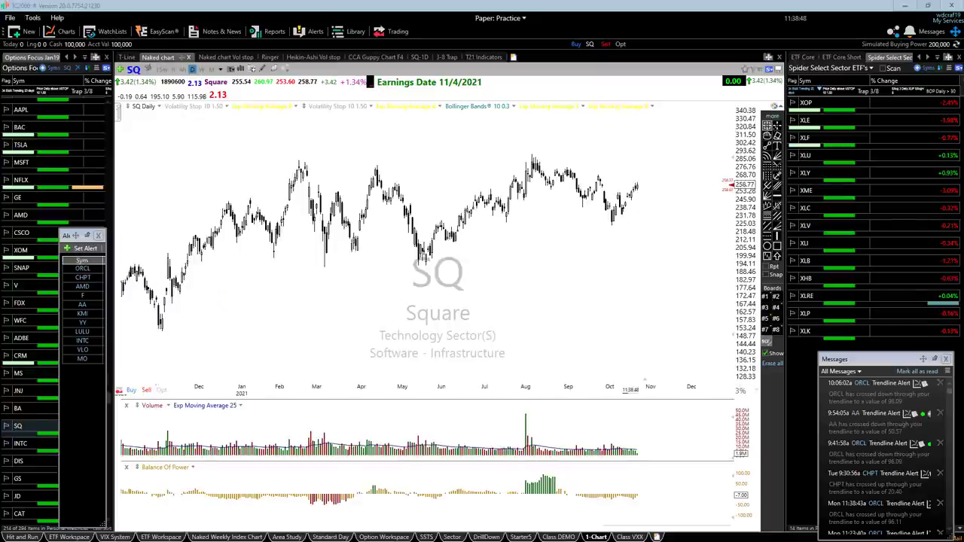
pyautogui.moveTo(134, 262); pyautogui.dragTo(177, 305)
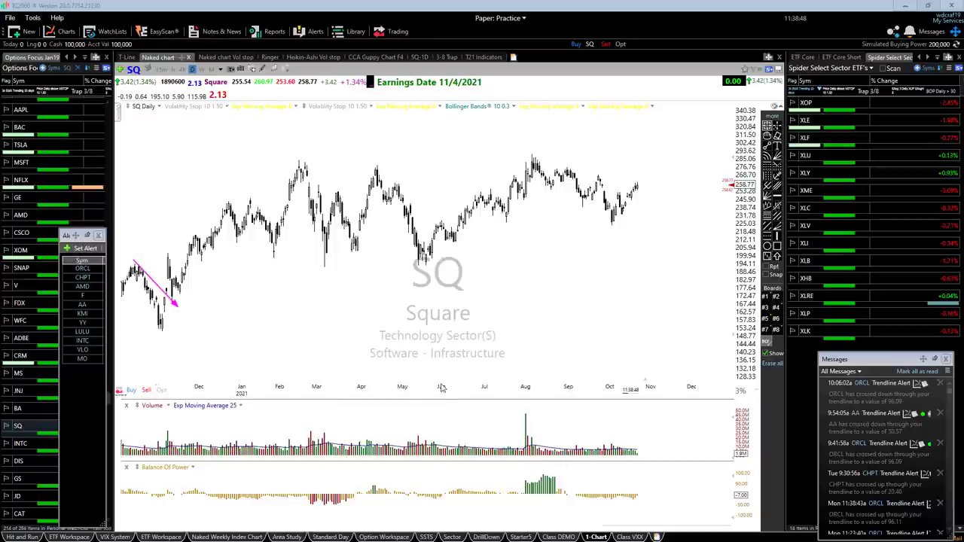
pyautogui.scroll(3, 361, 345)
pyautogui.scroll(3, 361, 345)
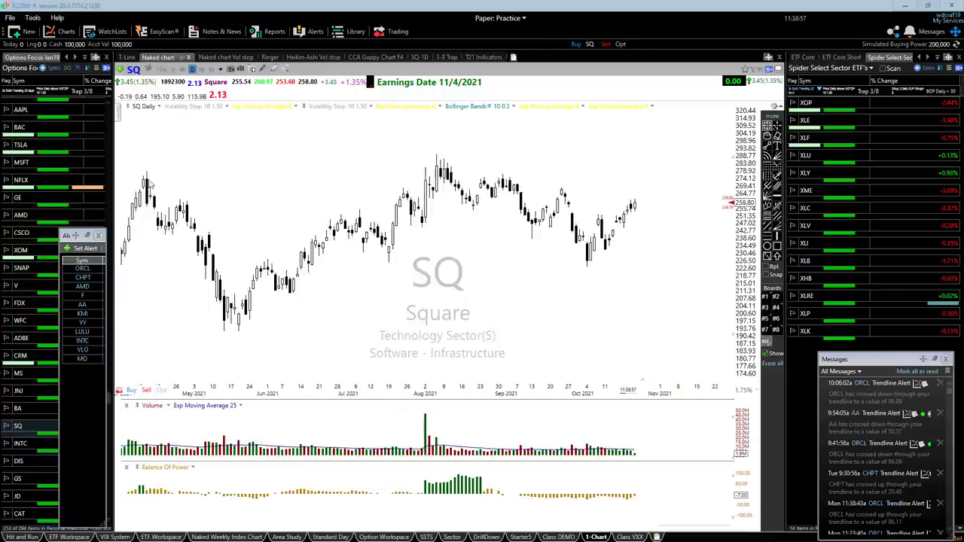
pyautogui.moveTo(148, 179); pyautogui.dragTo(309, 320)
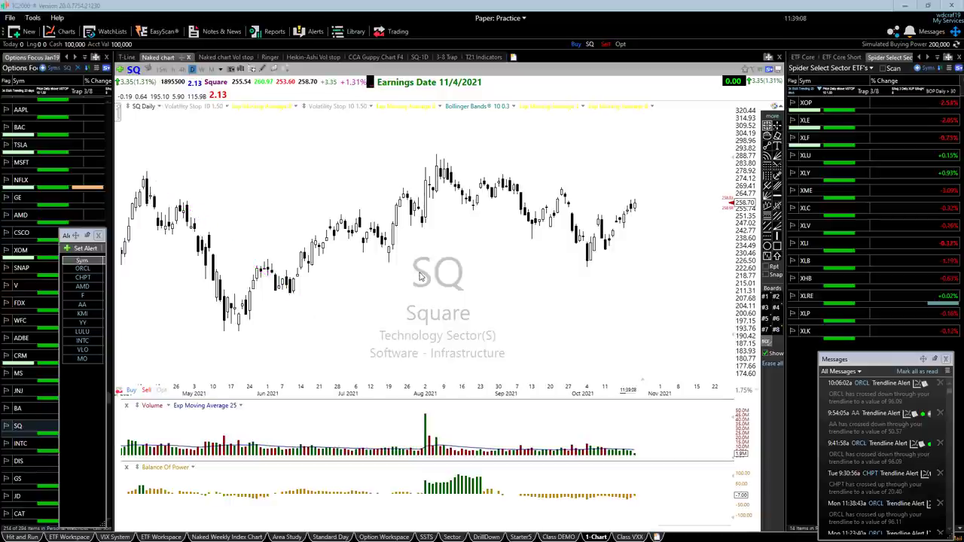
pyautogui.scroll(3, 420, 277)
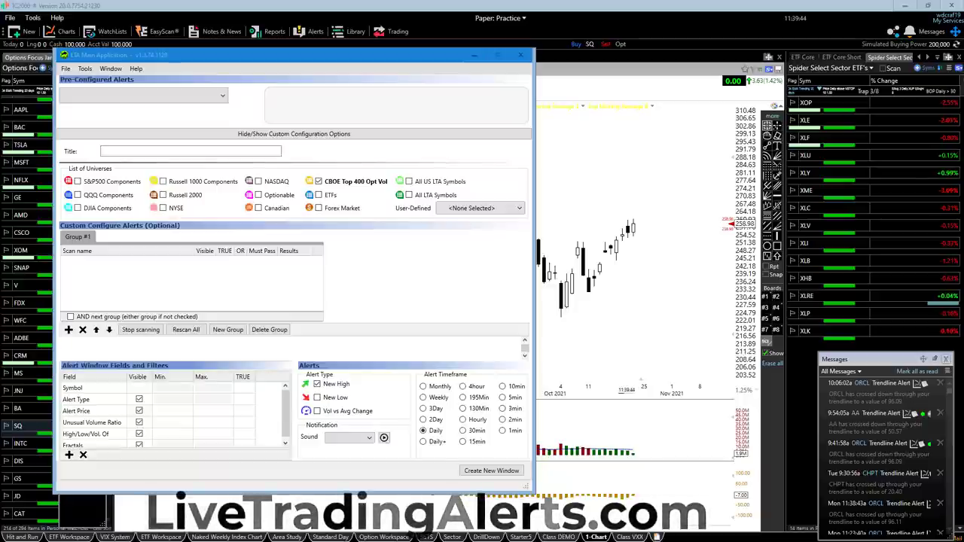
# Switch to the Live Trading Alerts website in the browser, look at its home page, and close it.
pyautogui.hotkey('alt', 'Tab')
pyautogui.moveTo(278, 94); pyautogui.dragTo(317, 46)
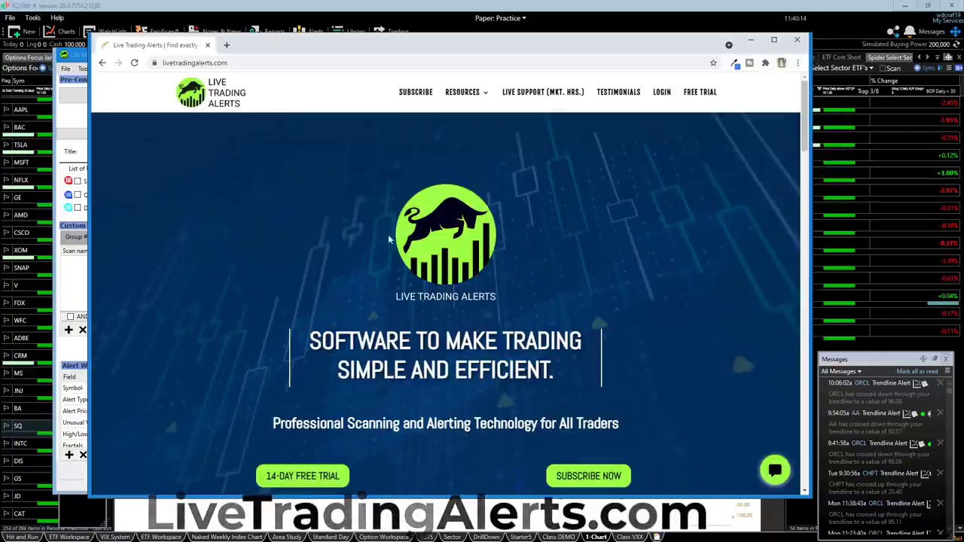
pyautogui.click(797, 39)
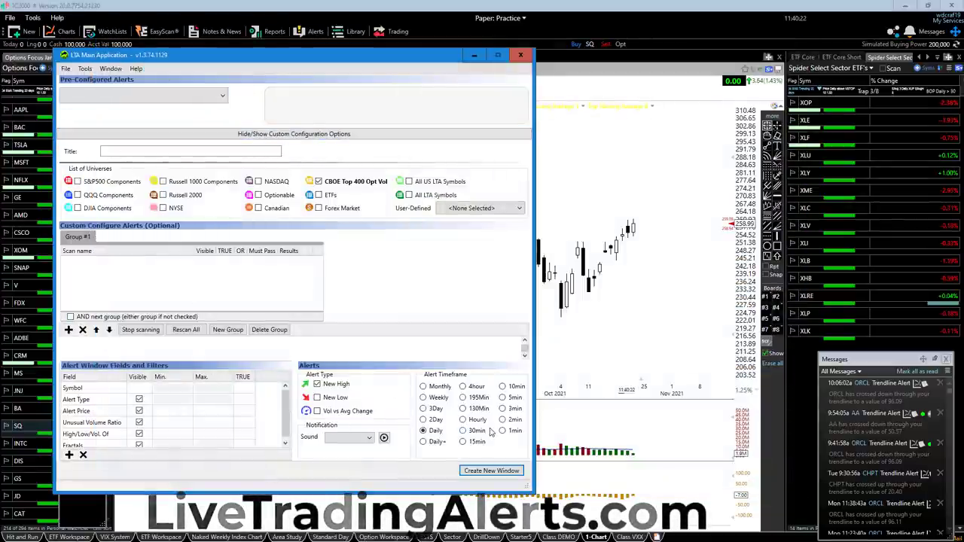
# In the LTA Main Application, create an alert window titled "class" from the preset "#11 Bullish Tried and True (TNT) Reversal".
pyautogui.click(138, 153)
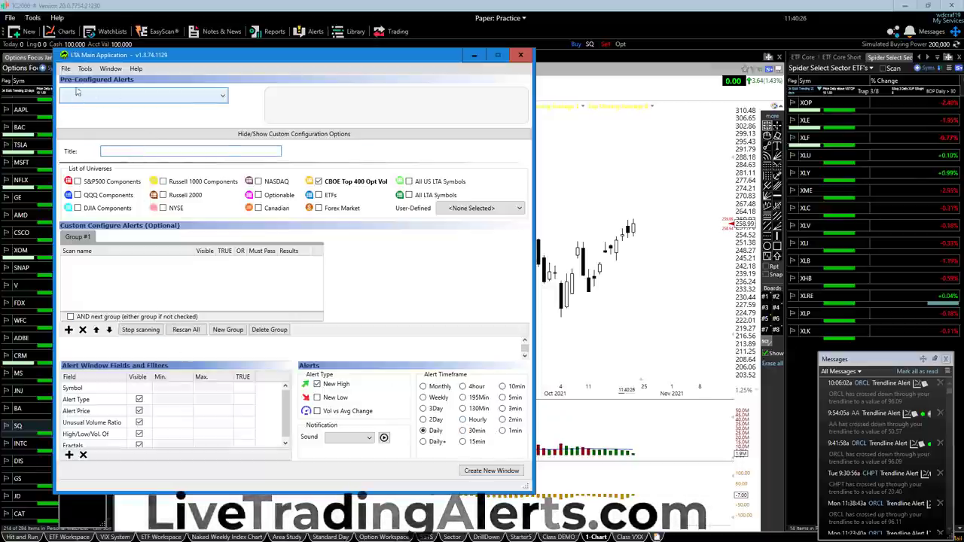
pyautogui.click(222, 95)
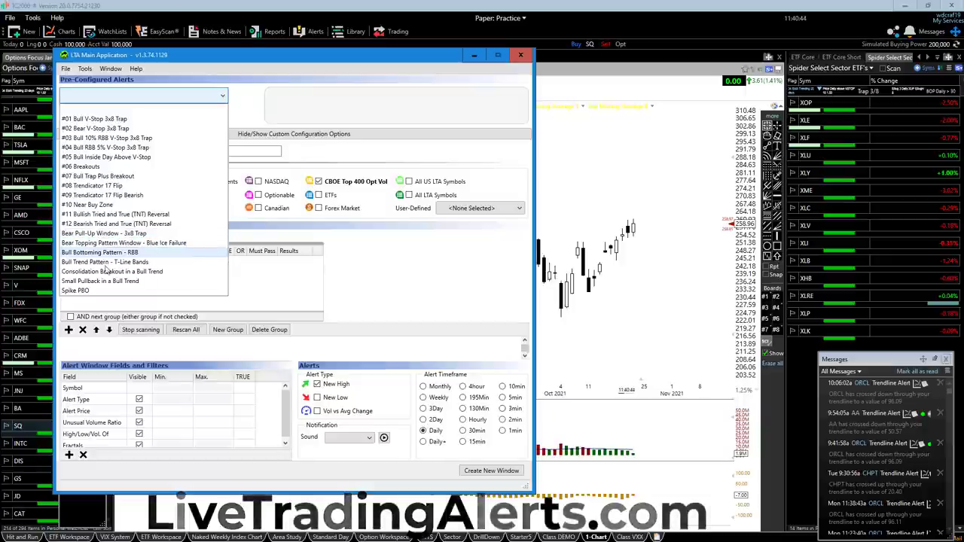
pyautogui.click(115, 215)
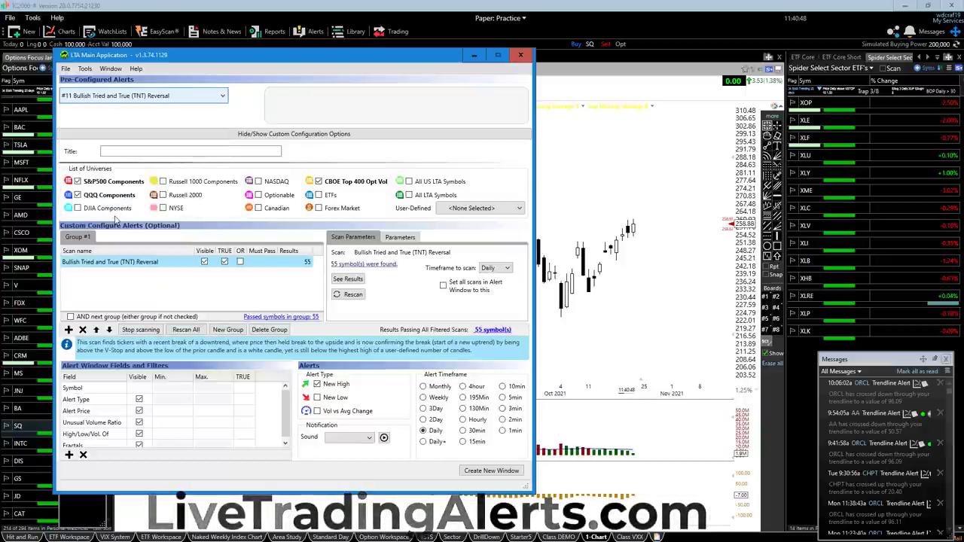
pyautogui.click(128, 154)
pyautogui.write('class')
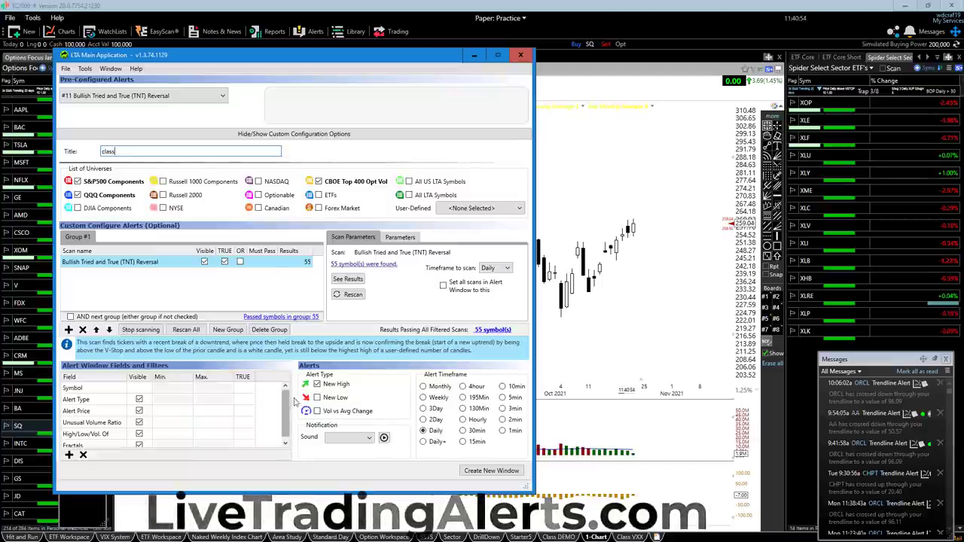
pyautogui.click(497, 473)
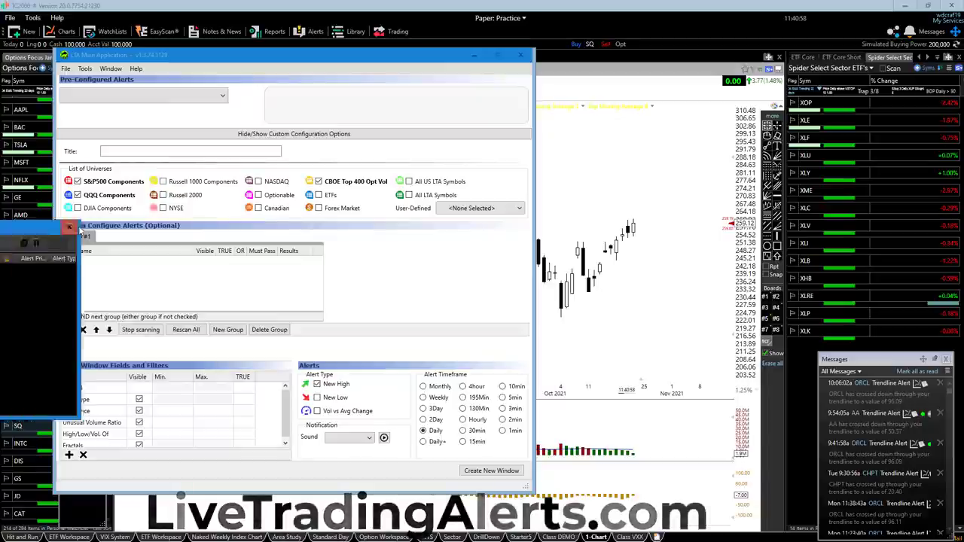
# Move the class alert window beside the LTA Main Application, and close both windows.
pyautogui.moveTo(480, 158); pyautogui.dragTo(567, 145)
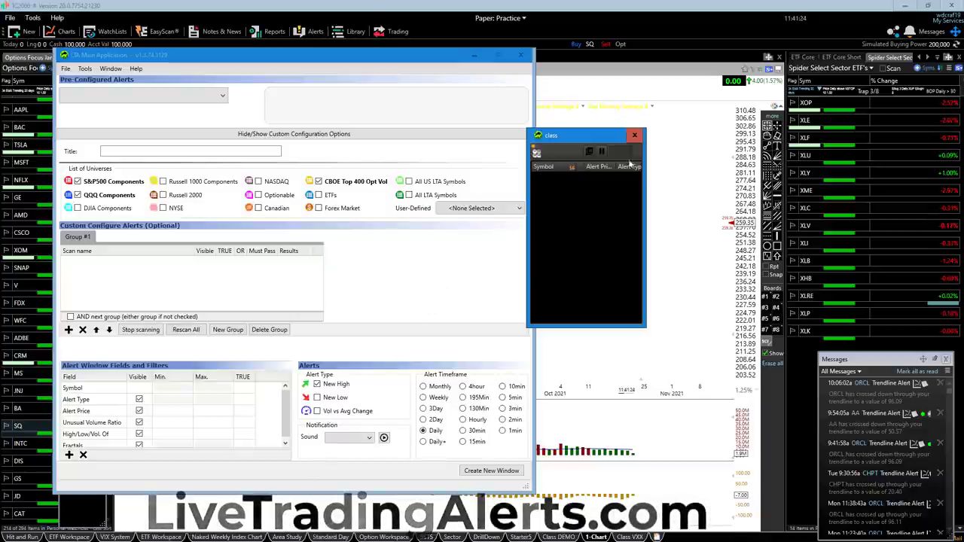
pyautogui.click(636, 137)
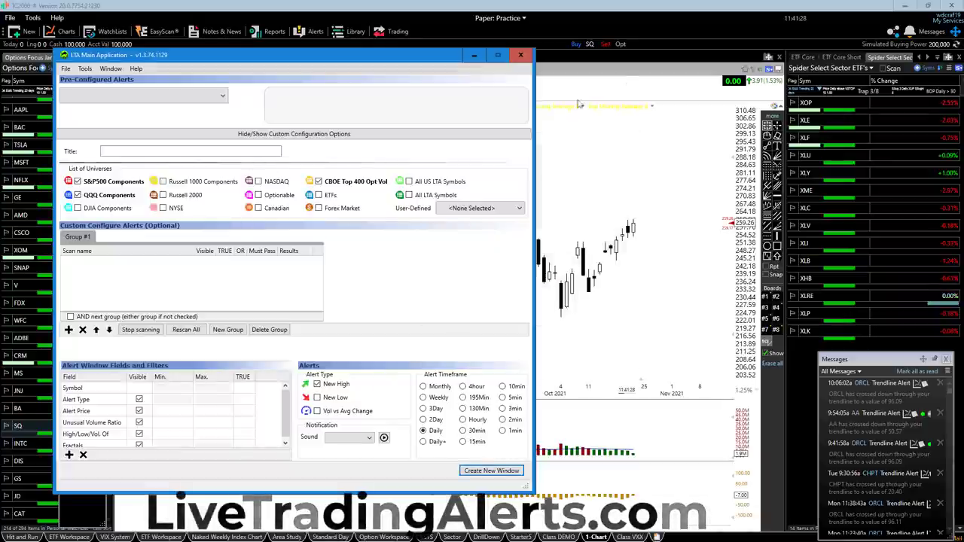
pyautogui.click(474, 55)
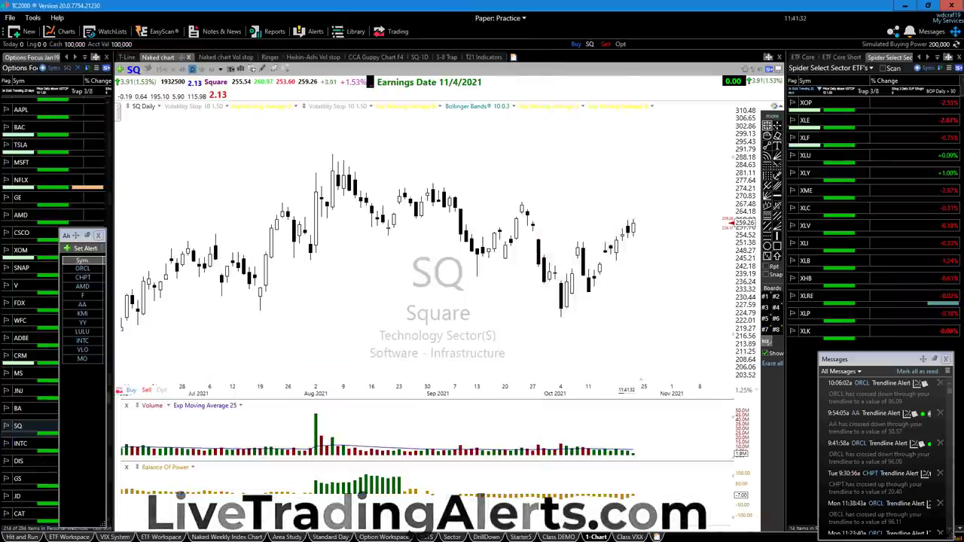
pyautogui.hotkey('alt', 'Tab')
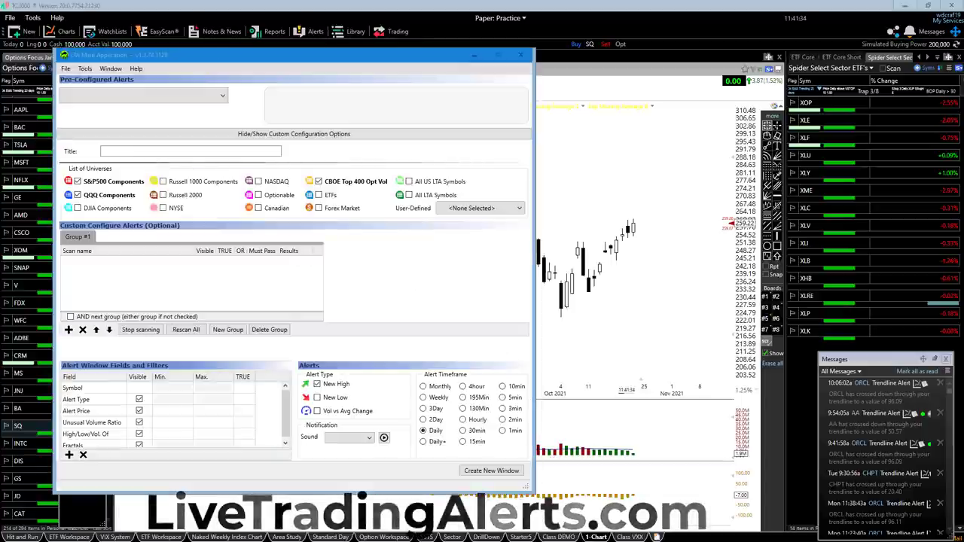
pyautogui.click(519, 55)
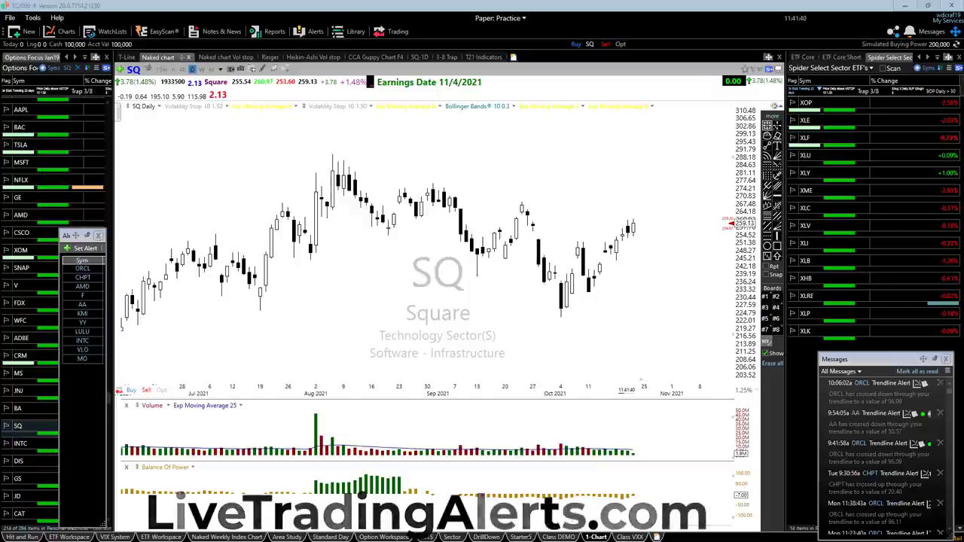
# Bring up the Bullish TnT alert window, load its BILI symbol in the TC2000 daily chart, and move the alert window off the recent candles.
pyautogui.moveTo(300, 226); pyautogui.dragTo(324, 177)
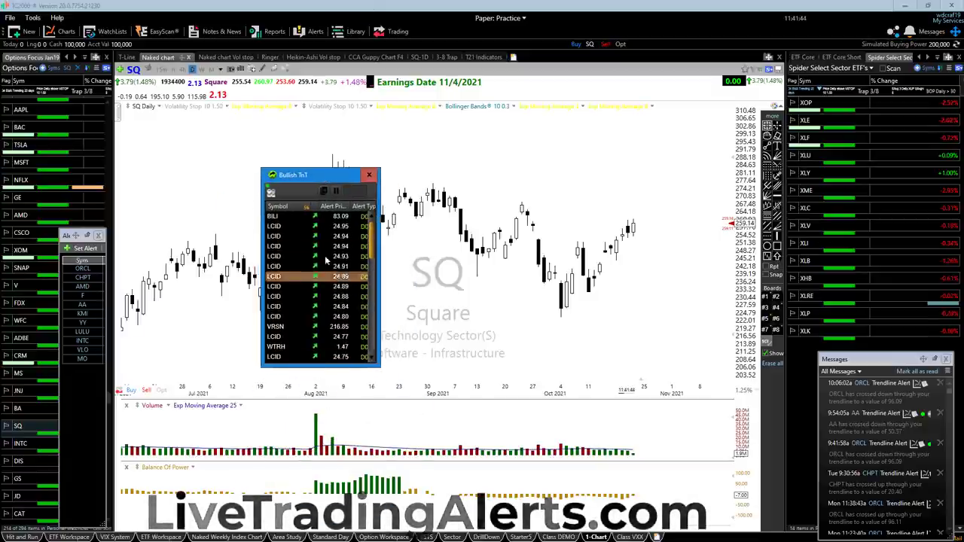
pyautogui.write('BILI')
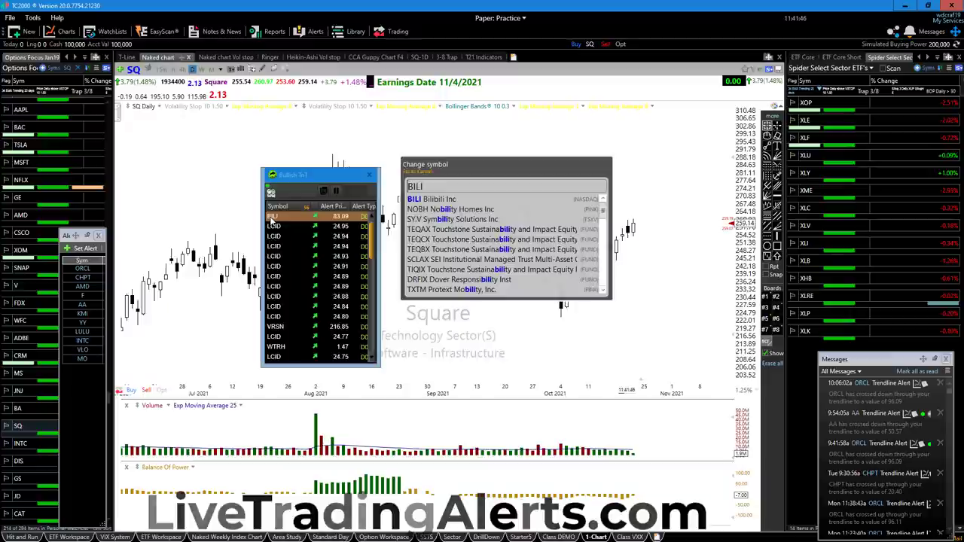
pyautogui.press('Return')
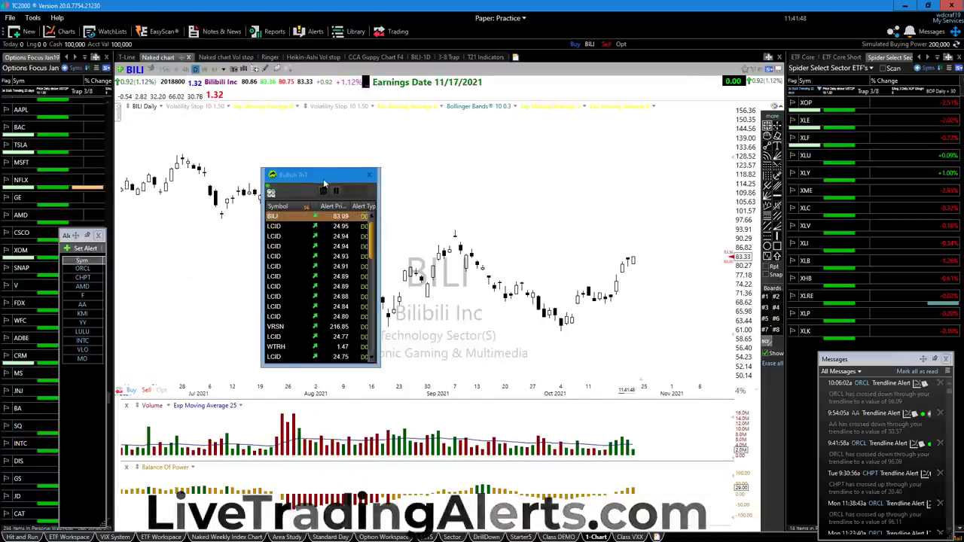
pyautogui.moveTo(325, 182); pyautogui.dragTo(196, 215)
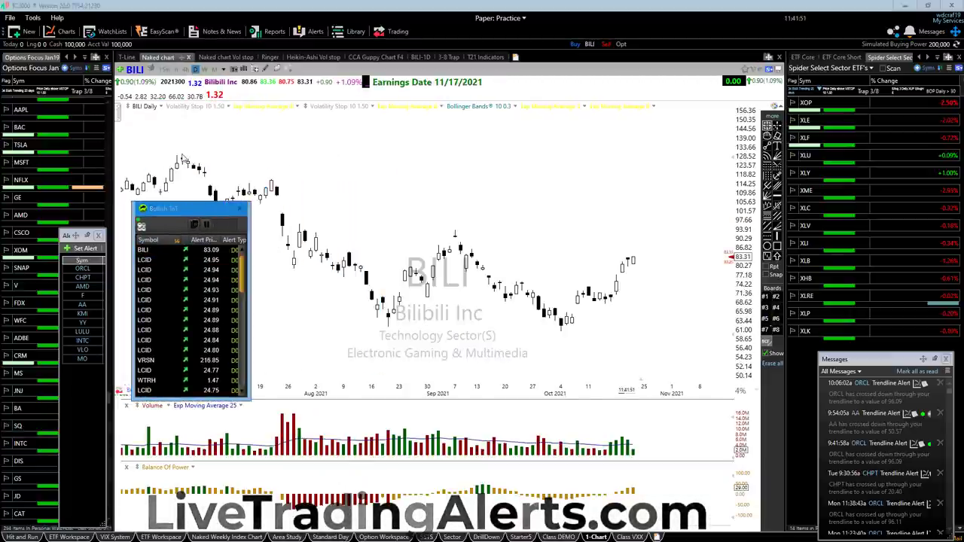
# Draw a falling trendline from BILI's late-June high past the September high, clear it, and examine the latest rebound against the longer history.
pyautogui.moveTo(182, 158); pyautogui.dragTo(647, 316)
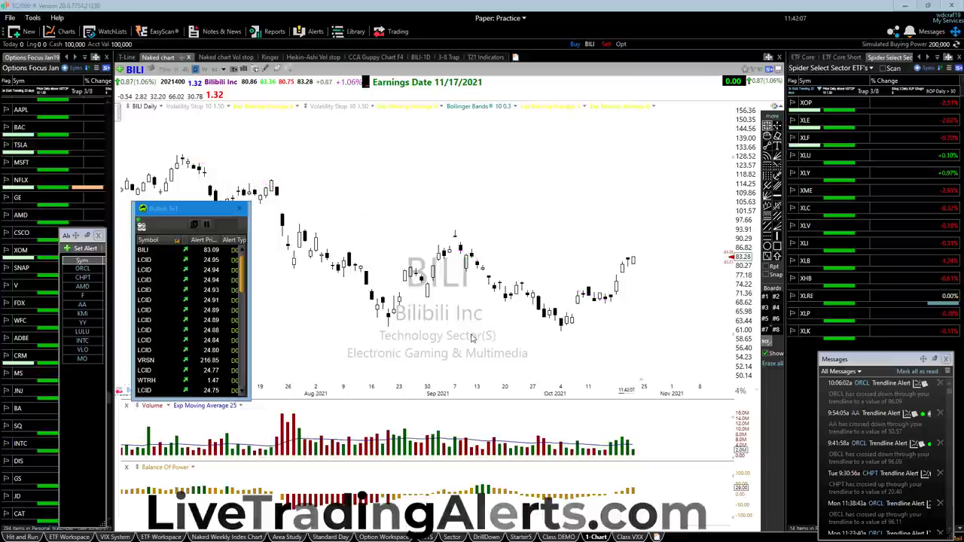
pyautogui.scroll(-6, 473, 338)
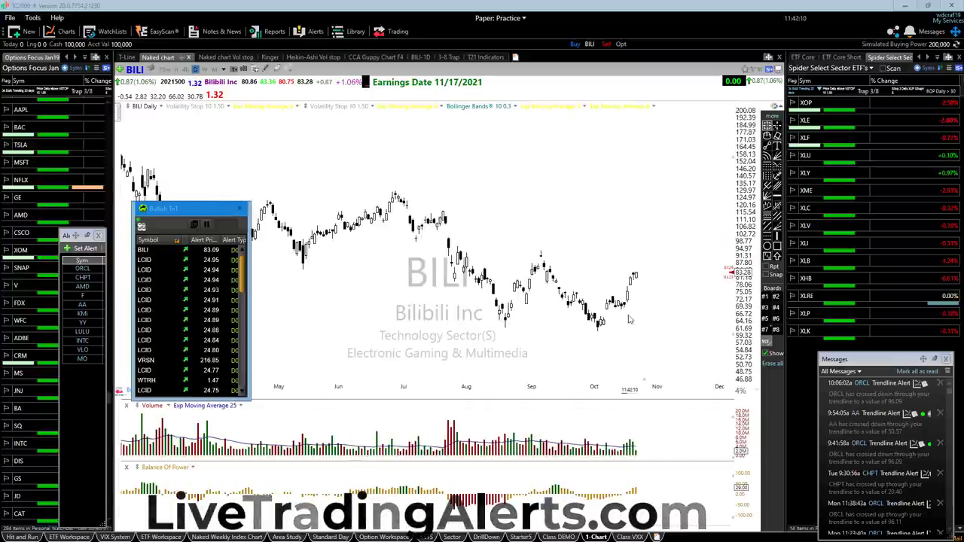
pyautogui.scroll(3, 650, 307)
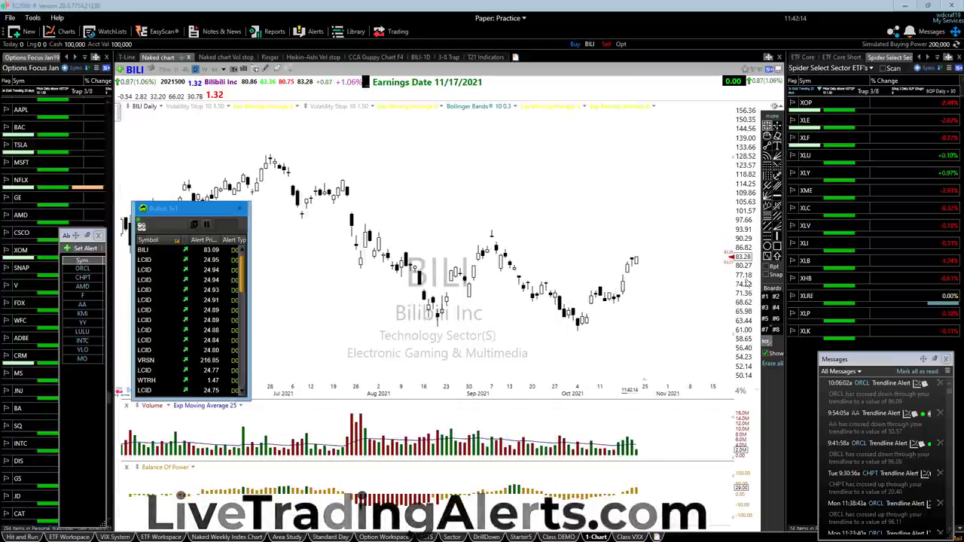
# Place a horizontal line at 86.02 on the BILI chart and sketch rising arrows toward it from the October low and latest candle.
pyautogui.click(669, 250)
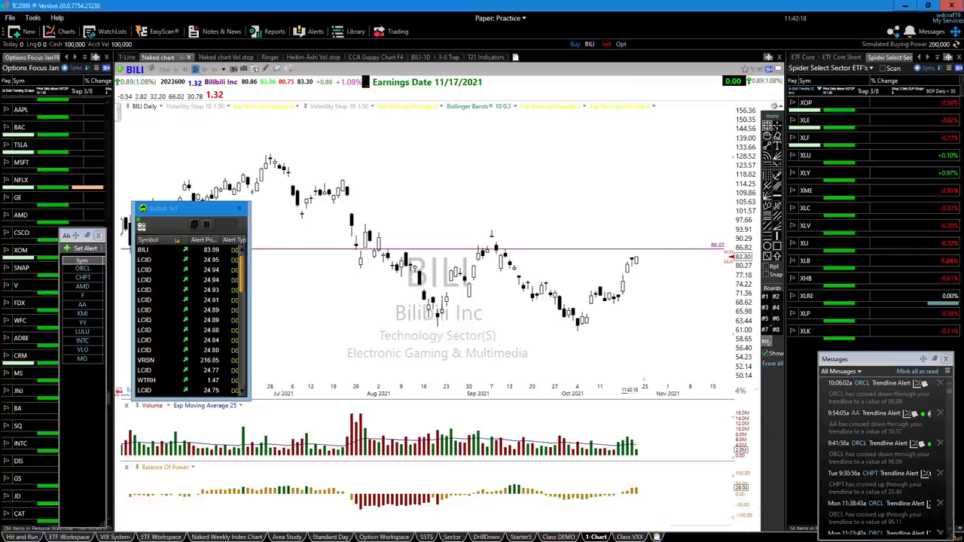
pyautogui.moveTo(579, 331); pyautogui.dragTo(695, 247)
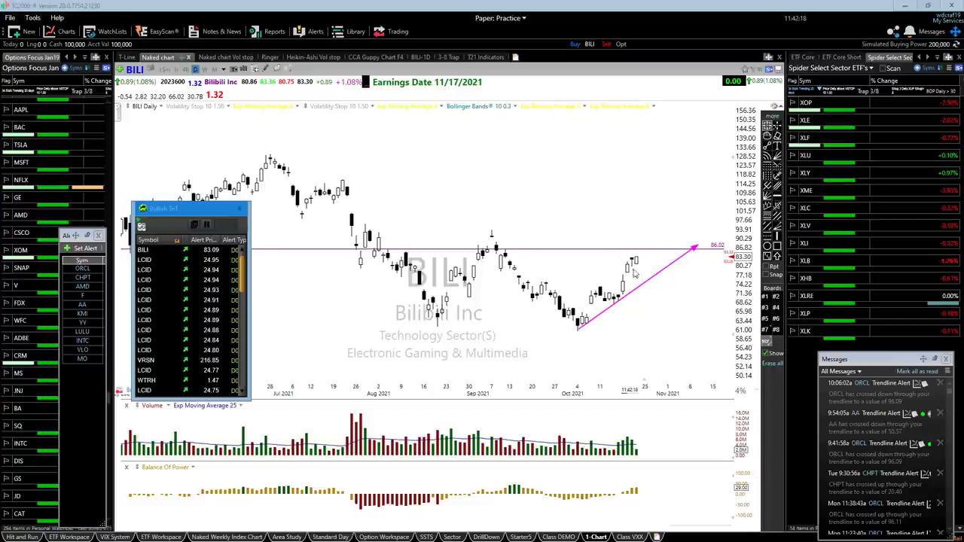
pyautogui.moveTo(638, 261)
pyautogui.mouseDown()
pyautogui.moveTo(650, 269)
pyautogui.moveTo(686, 256)
pyautogui.moveTo(641, 253)
pyautogui.moveTo(653, 240)
pyautogui.moveTo(695, 248)
pyautogui.mouseUp()
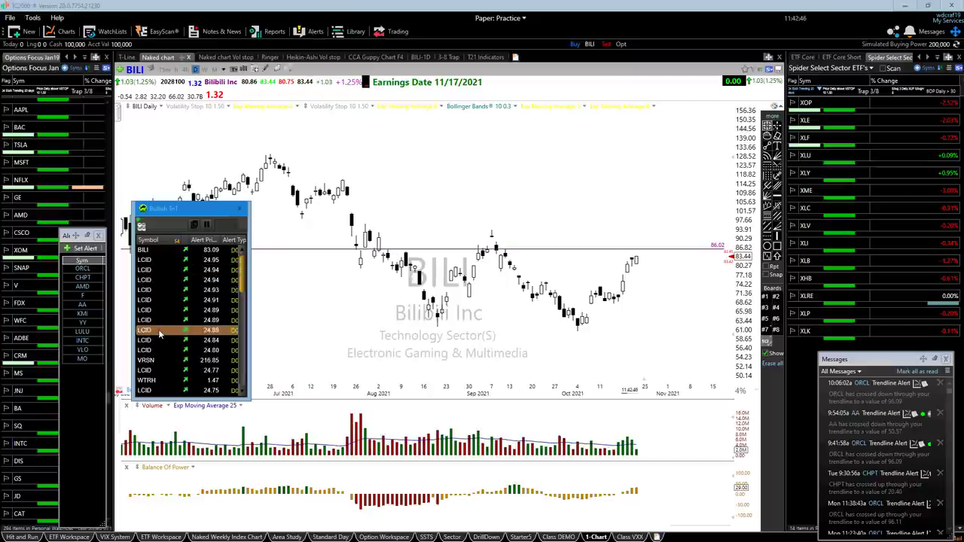
# Load LCID in the daily chart and draw a falling arrow from its late-September high plus a horizontal support arrow at about 23.7.
pyautogui.click(147, 261)
pyautogui.write('LCID')
pyautogui.press('Return')
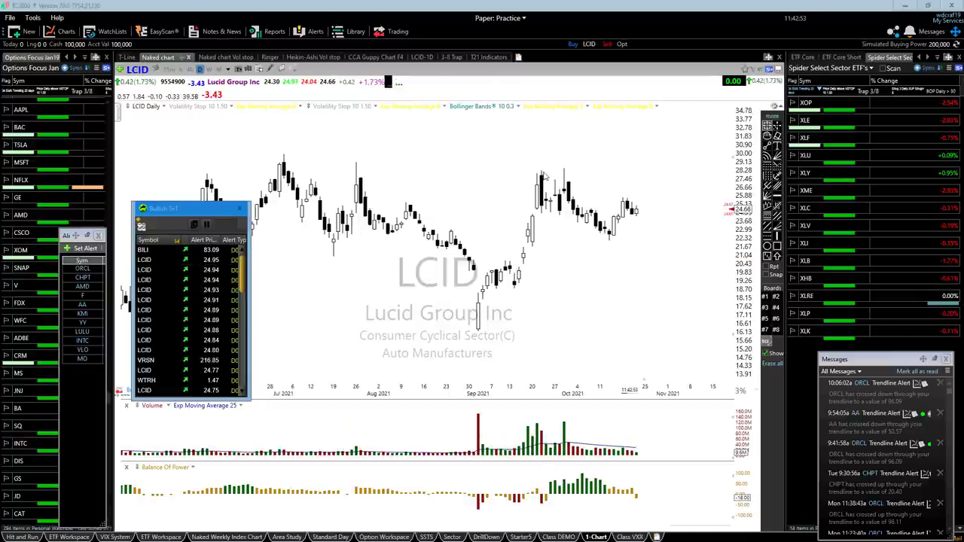
pyautogui.moveTo(534, 172); pyautogui.dragTo(663, 230)
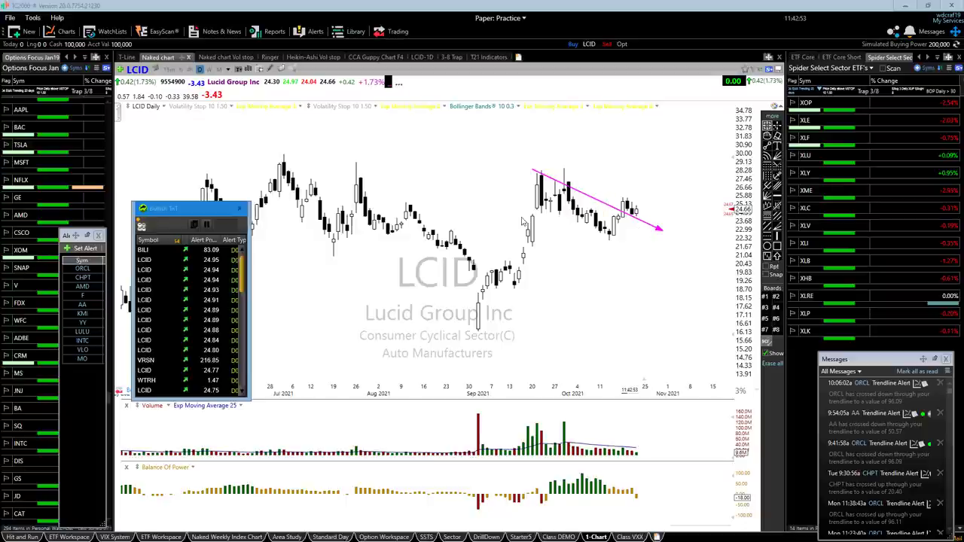
pyautogui.moveTo(523, 220); pyautogui.dragTo(711, 221)
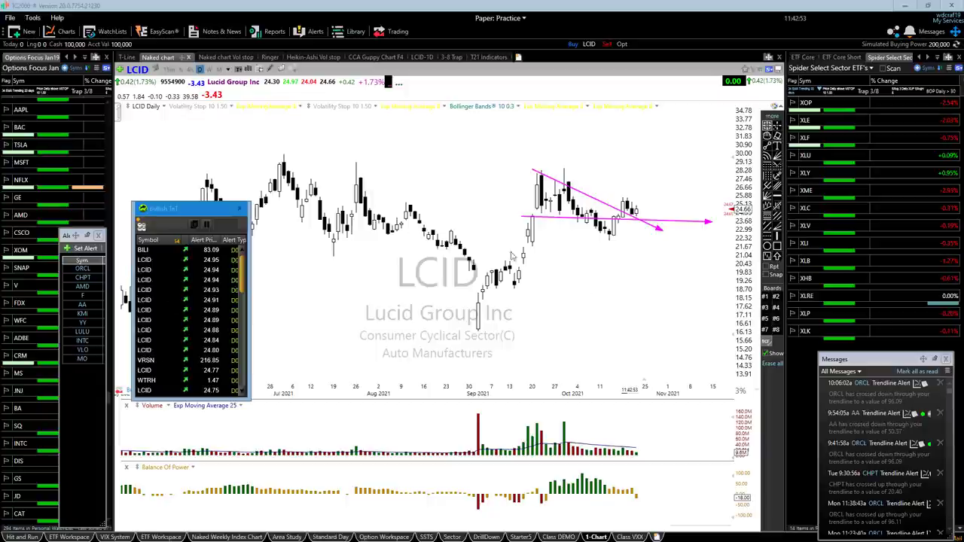
# Widen the Bullish TnT alert window to check its columns through date/time, and narrow it back to symbol and price.
pyautogui.click(145, 260)
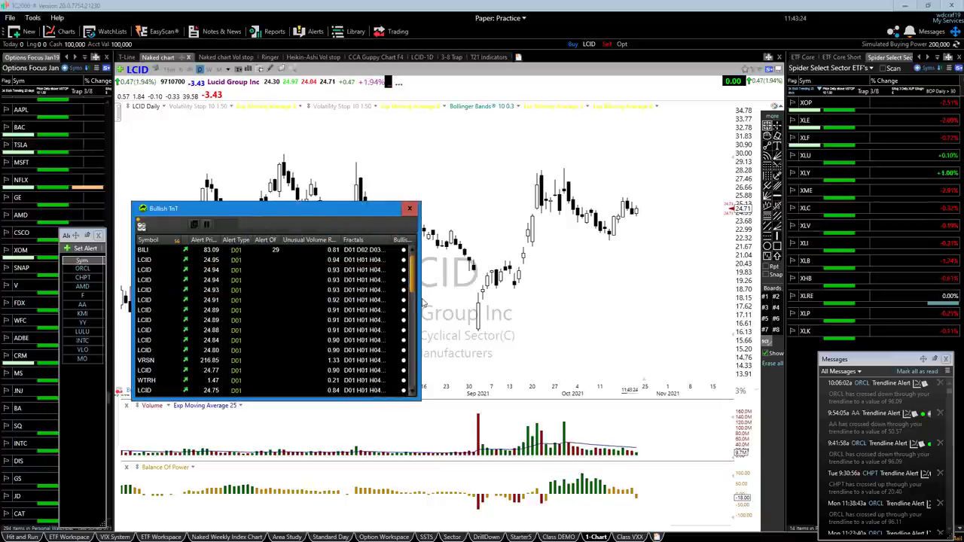
pyautogui.moveTo(420, 301); pyautogui.dragTo(544, 313)
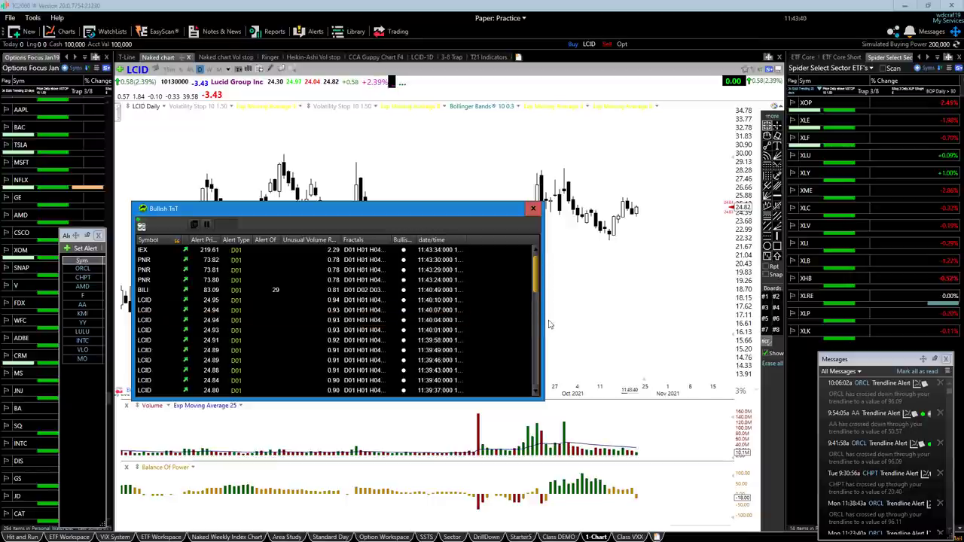
pyautogui.moveTo(542, 326); pyautogui.dragTo(203, 332)
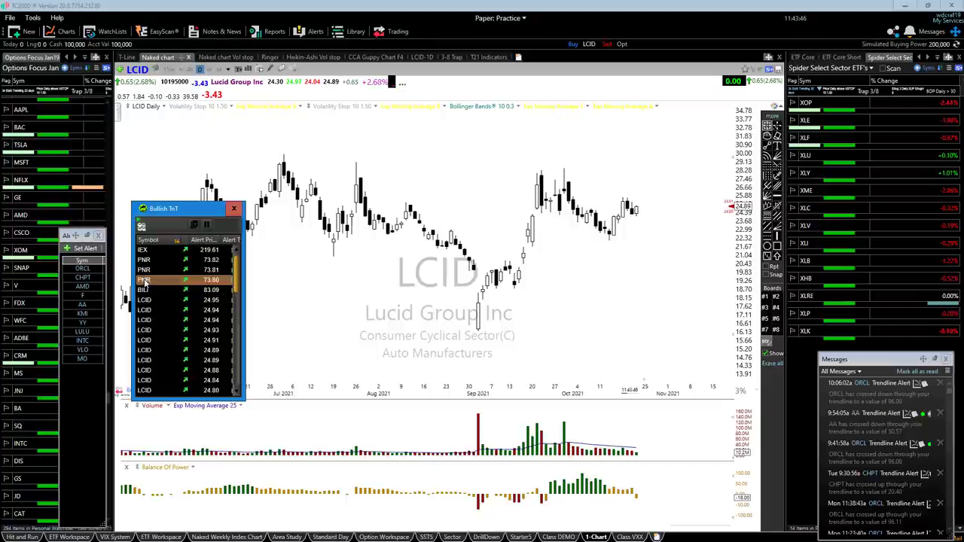
# Load PNR from the Bullish TnT alerts, draw a falling arrow from its late-September high to the October low, and clear the drawing.
pyautogui.click(145, 281)
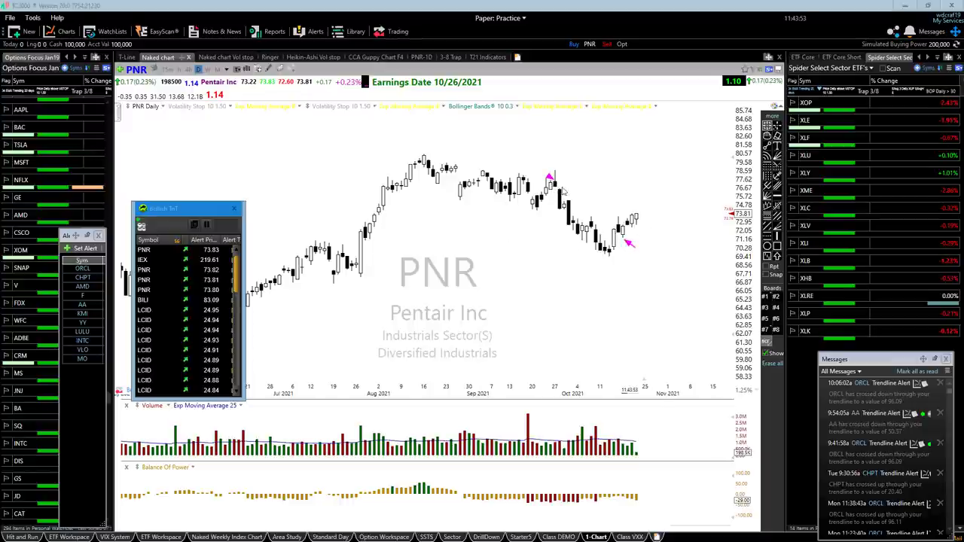
pyautogui.moveTo(553, 177); pyautogui.dragTo(626, 261)
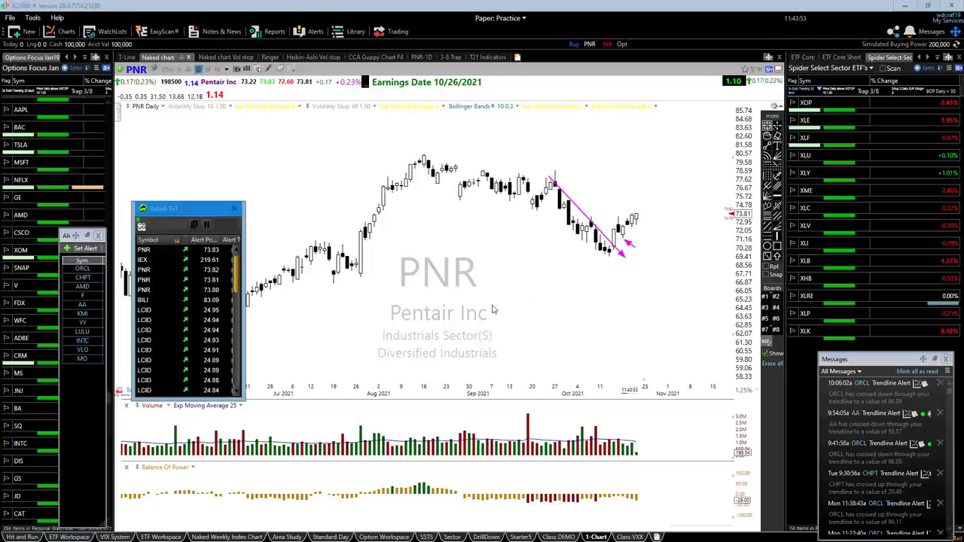
pyautogui.press('Delete')
# Draw a falling trendline from PNR's mid-August high, sketch a breakout, pullback and renewed rise around it, and clear the sketches.
pyautogui.scroll(1, 510, 300)
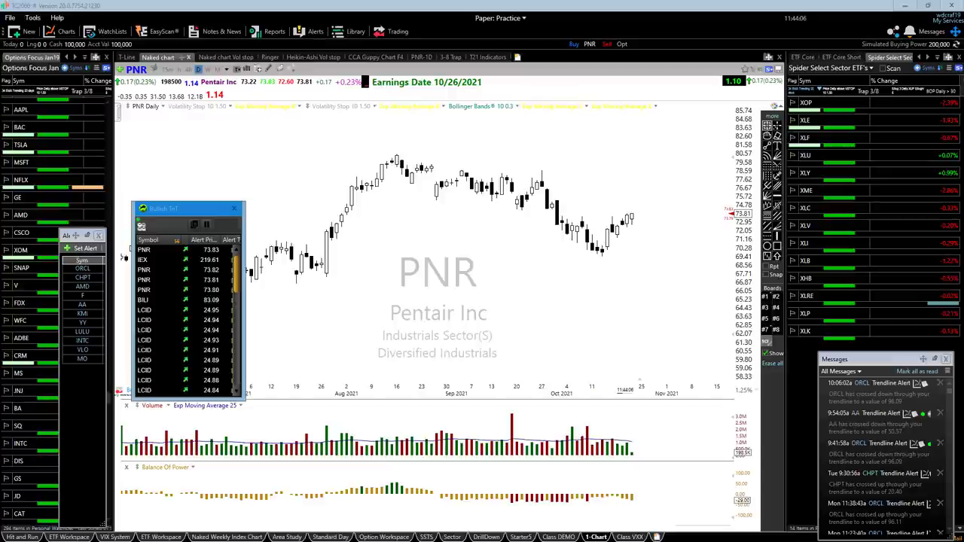
pyautogui.moveTo(397, 160); pyautogui.dragTo(678, 217)
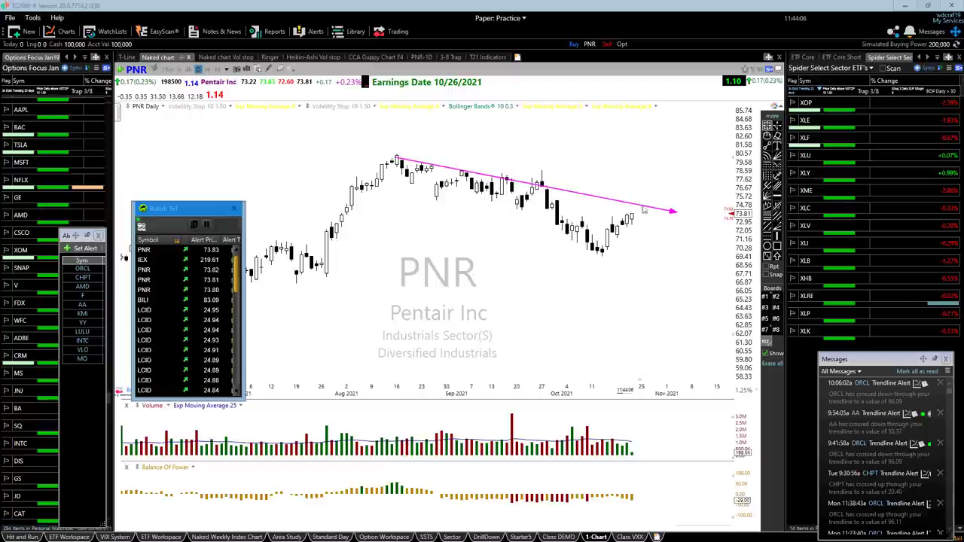
pyautogui.moveTo(618, 228); pyautogui.dragTo(686, 193)
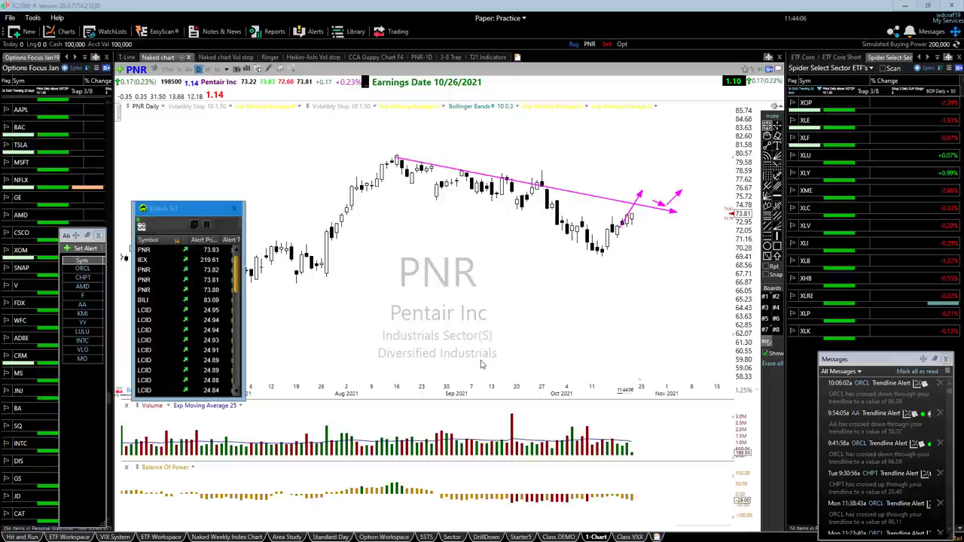
pyautogui.press('Escape')
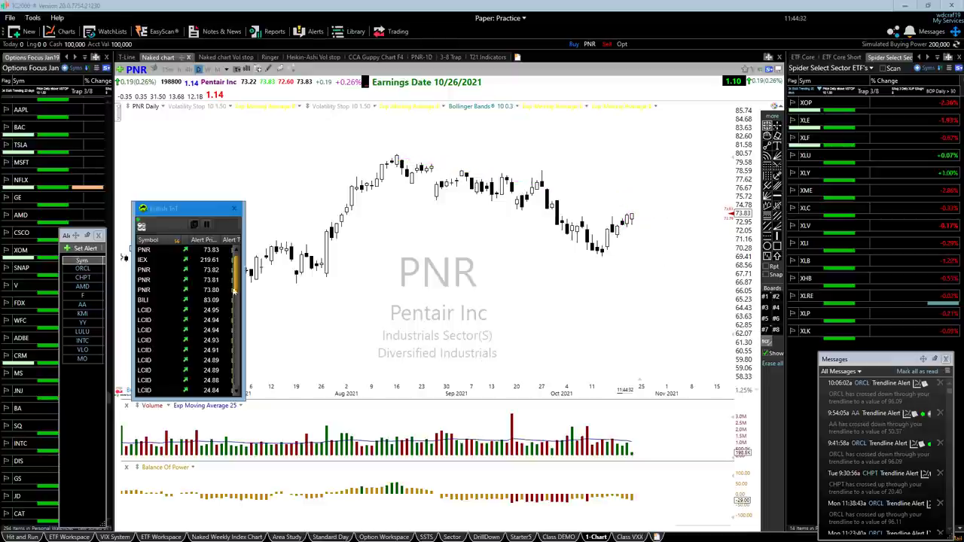
# Load IEX in the daily chart, draw a falling trendline from its late-August high past the October candles, and clear it.
pyautogui.click(145, 260)
pyautogui.write('IEX')
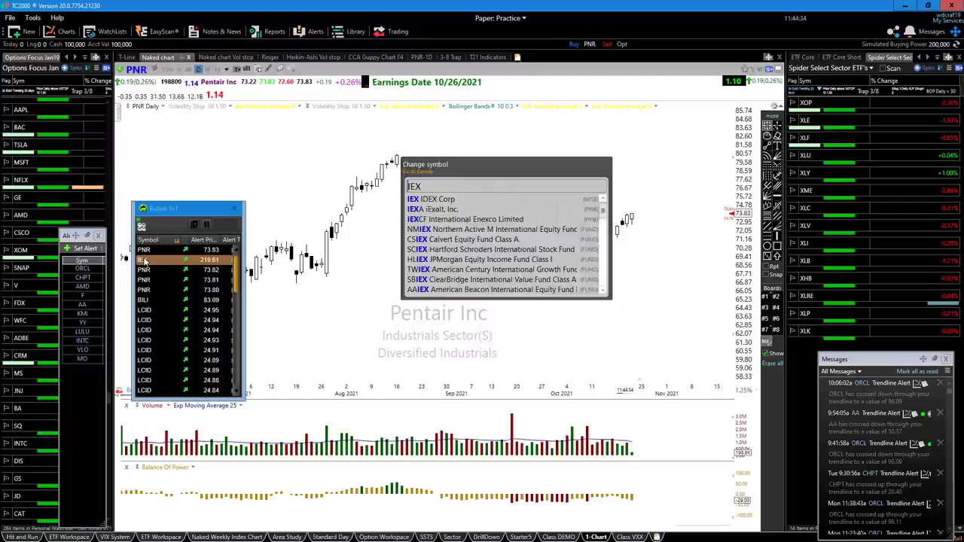
pyautogui.press('Return')
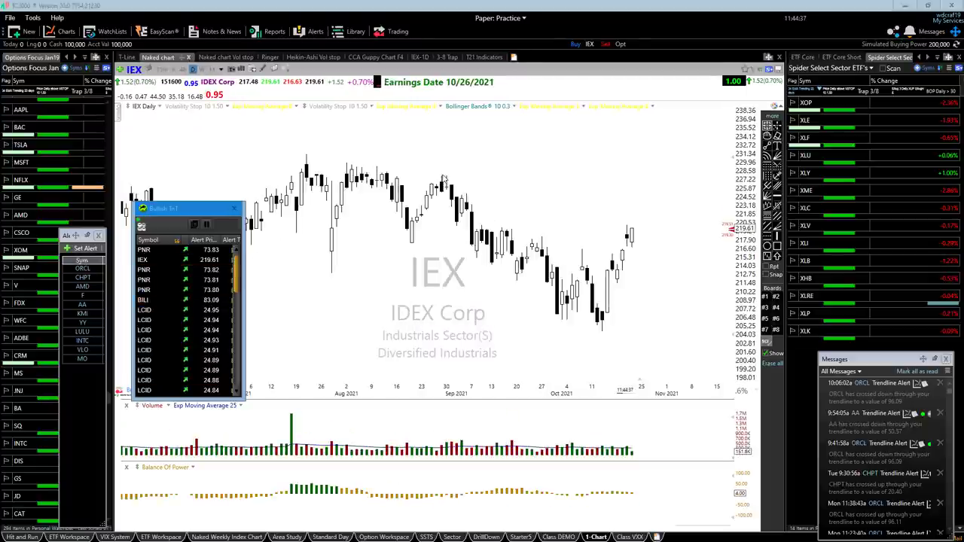
pyautogui.moveTo(443, 177); pyautogui.dragTo(655, 310)
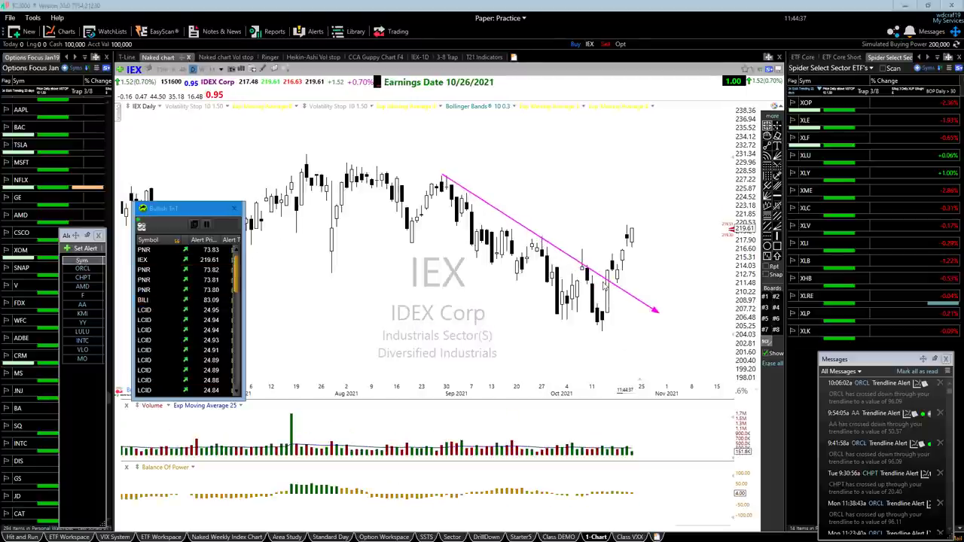
pyautogui.press('Delete')
# Place a horizontal line at 217.62 on IEX, sketch a rising arrow from the October low through that level, and clear the arrow.
pyautogui.scroll(-3, 727, 233)
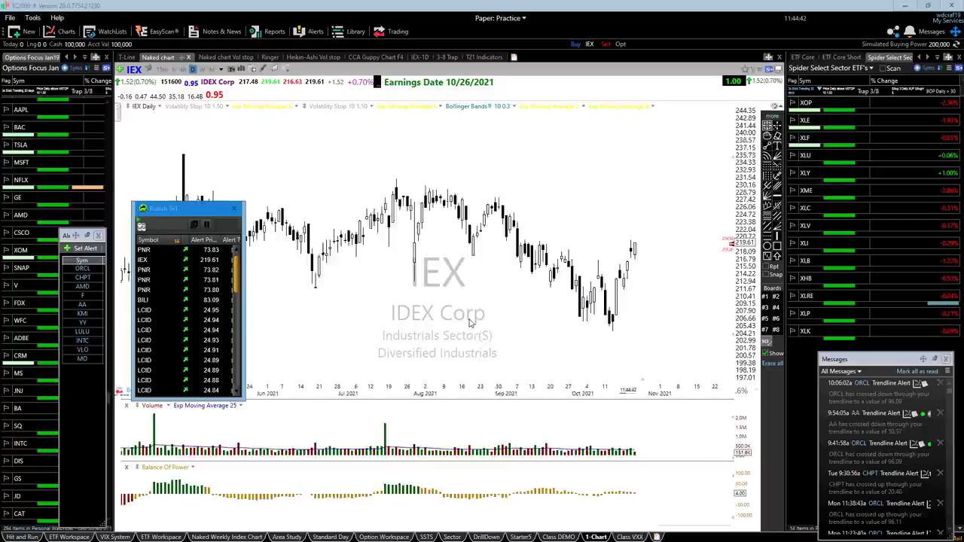
pyautogui.click(777, 200)
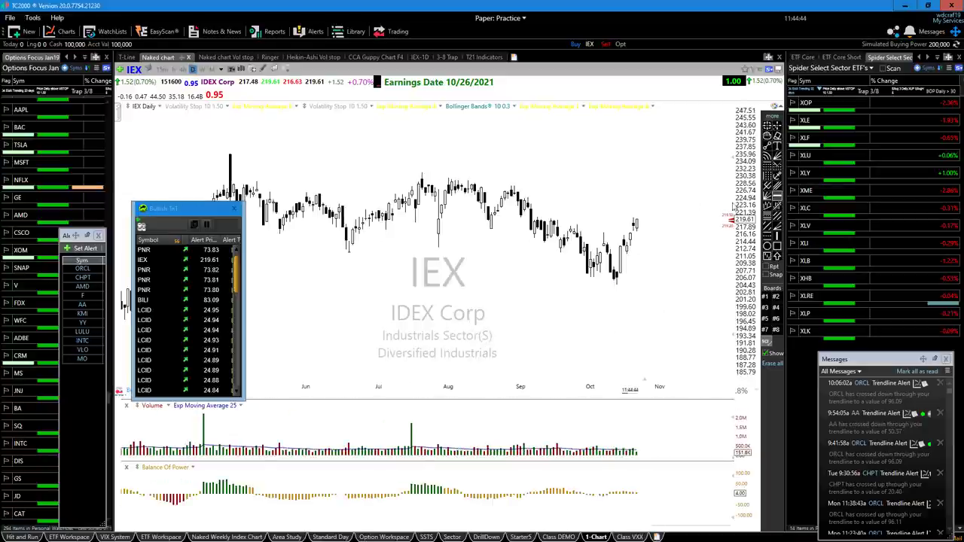
pyautogui.moveTo(663, 218); pyautogui.dragTo(683, 228)
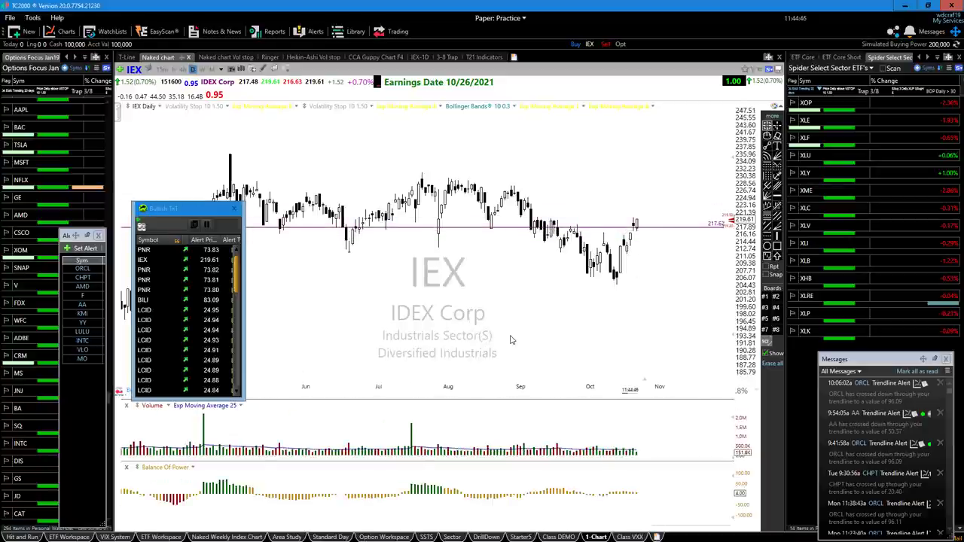
pyautogui.scroll(-2, 533, 346)
pyautogui.scroll(3, 482, 285)
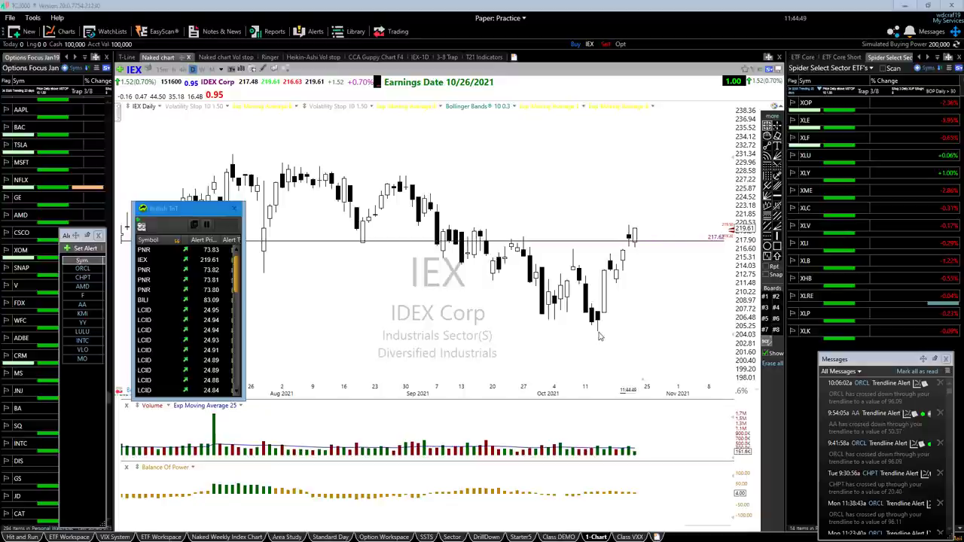
pyautogui.moveTo(598, 328); pyautogui.dragTo(657, 217)
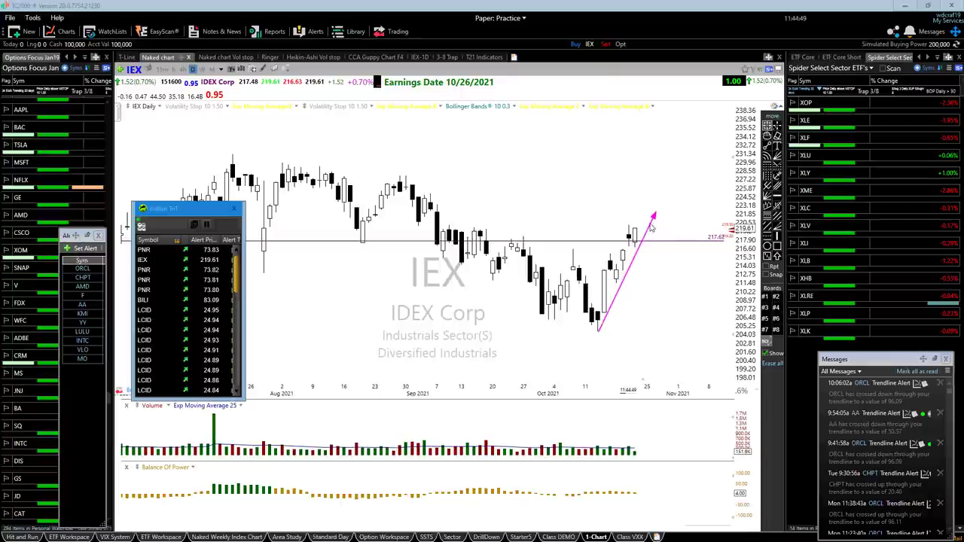
pyautogui.press('Delete')
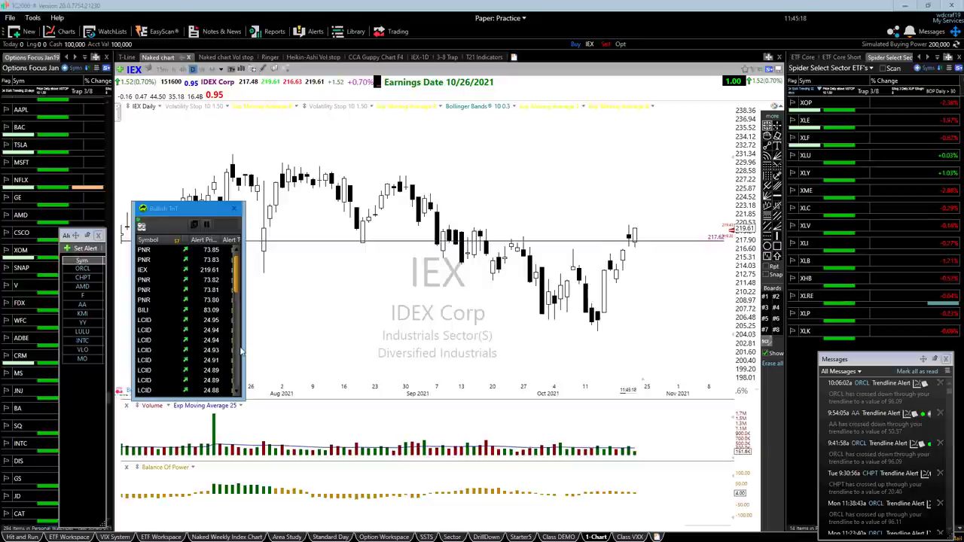
# Review the list of pre-configured alerts in the LTA Main Application without creating a new window.
pyautogui.click(161, 320)
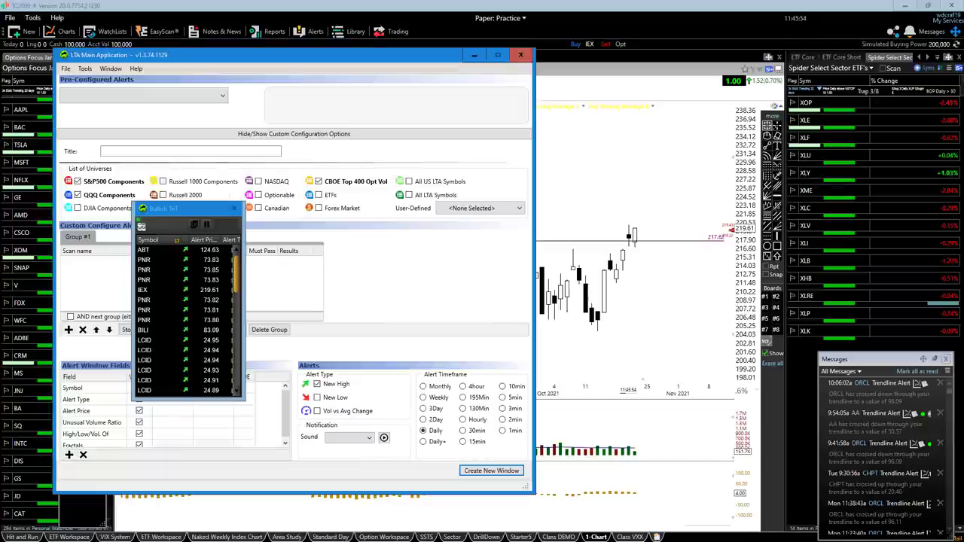
pyautogui.click(187, 99)
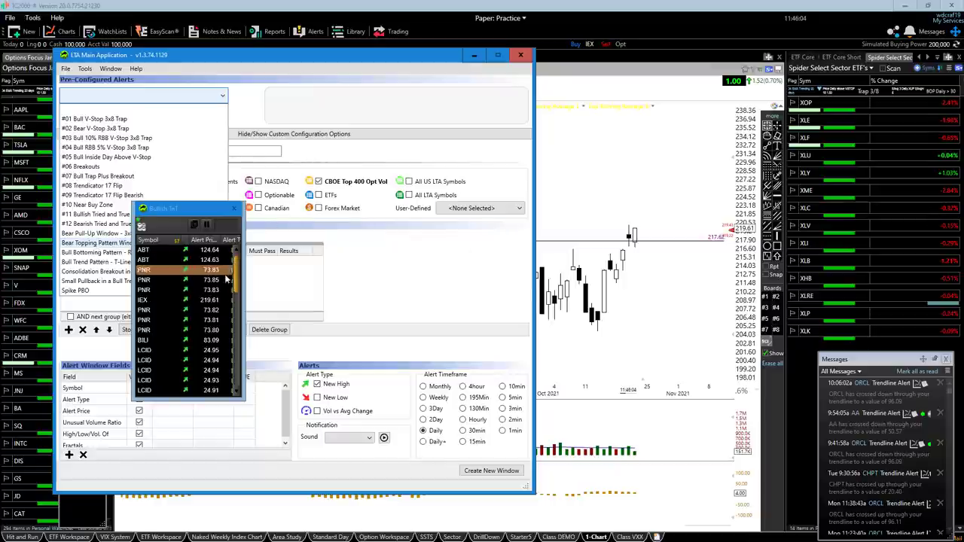
pyautogui.click(188, 300)
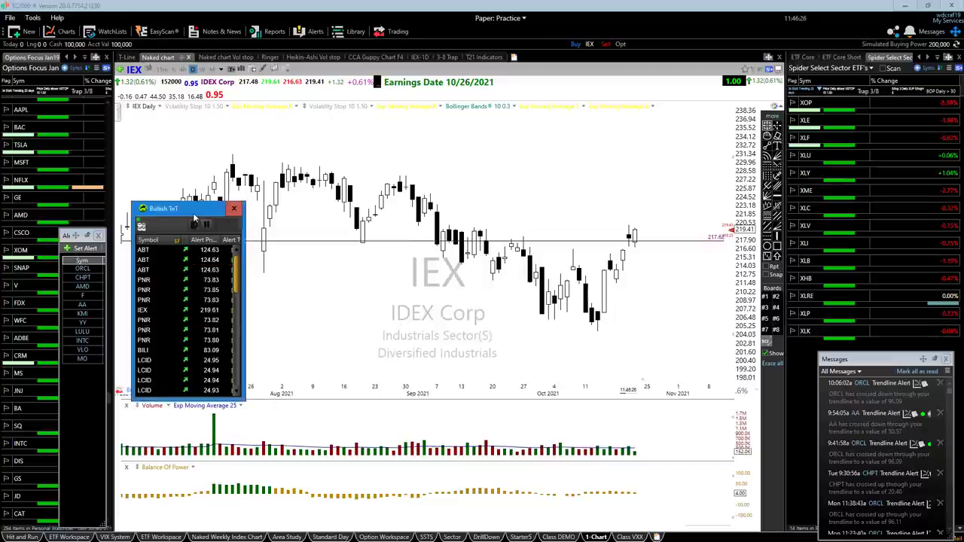
# Move the Bullish TnT window off the chart, bring in the Bearish TnT alert window, and delete IEX's horizontal line.
pyautogui.moveTo(210, 230); pyautogui.dragTo(276, 30)
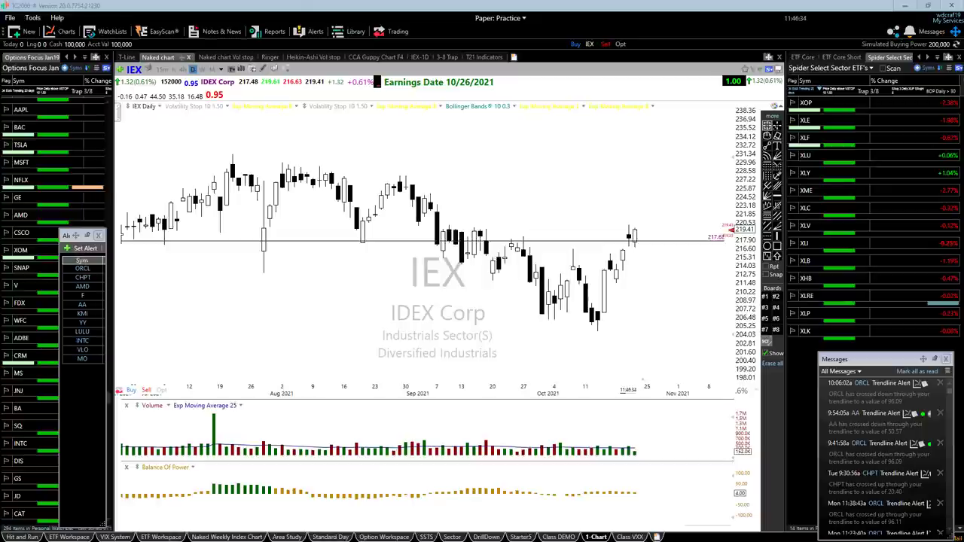
pyautogui.moveTo(239, 8); pyautogui.dragTo(192, 185)
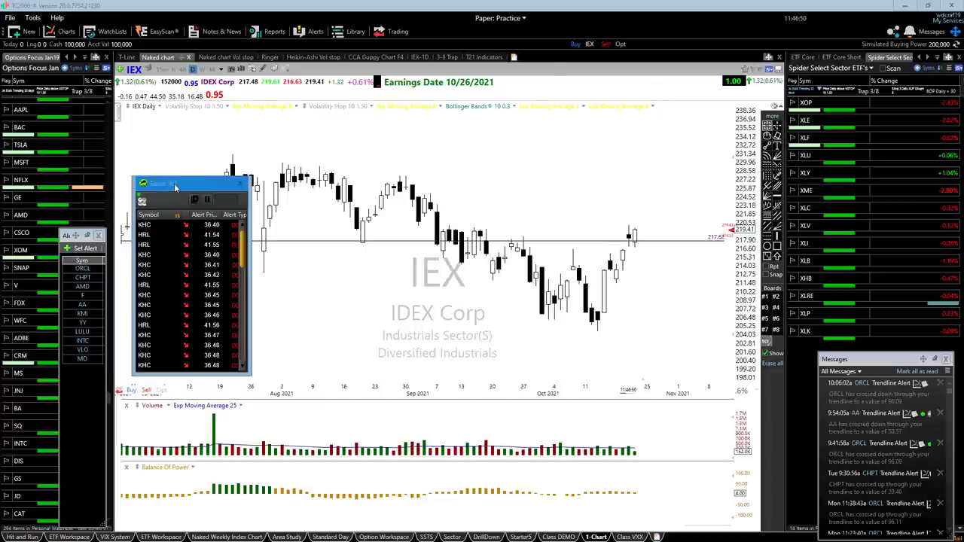
pyautogui.rightClick(406, 241)
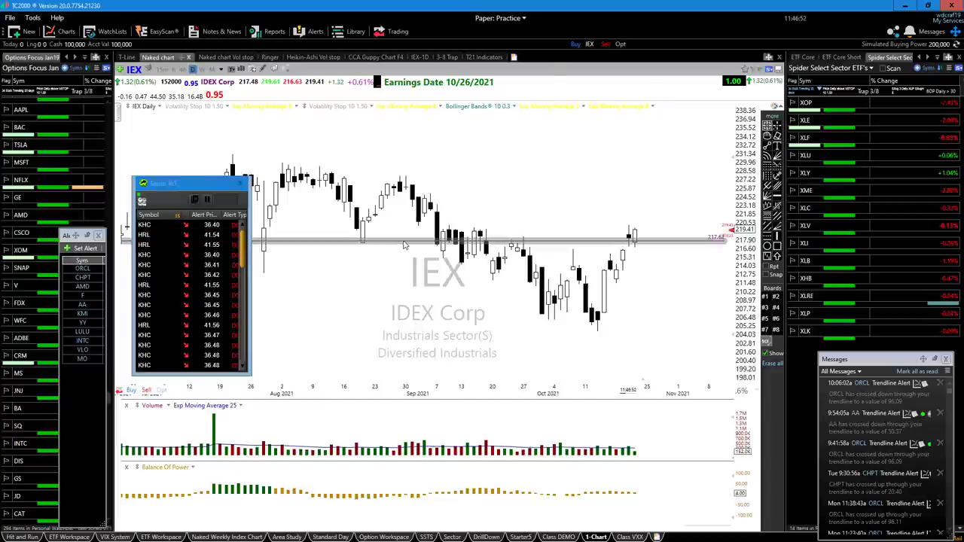
pyautogui.click(414, 352)
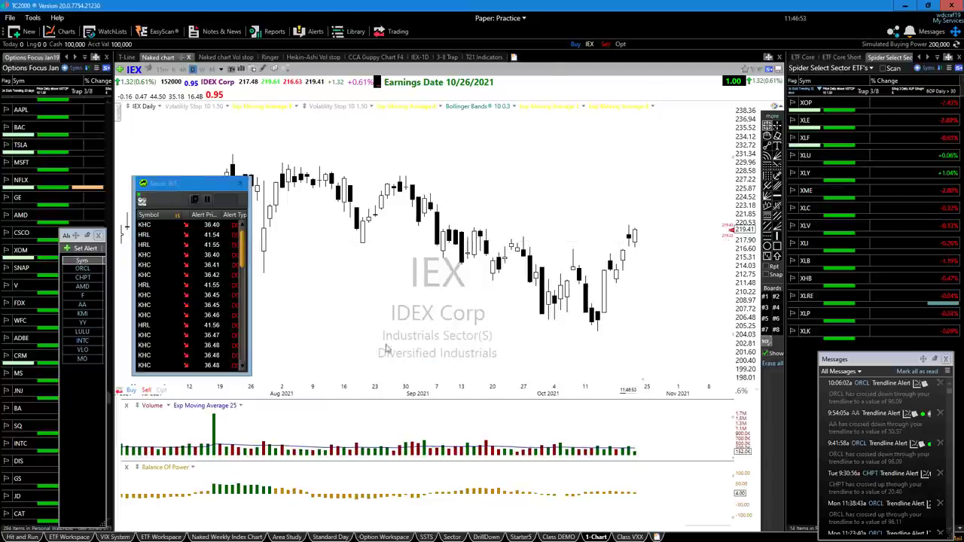
# Load HRL from the bearish alerts, sketch a rising arrow under its October advance and downward arrows at the latest candles, and clear them.
pyautogui.doubleClick(144, 237)
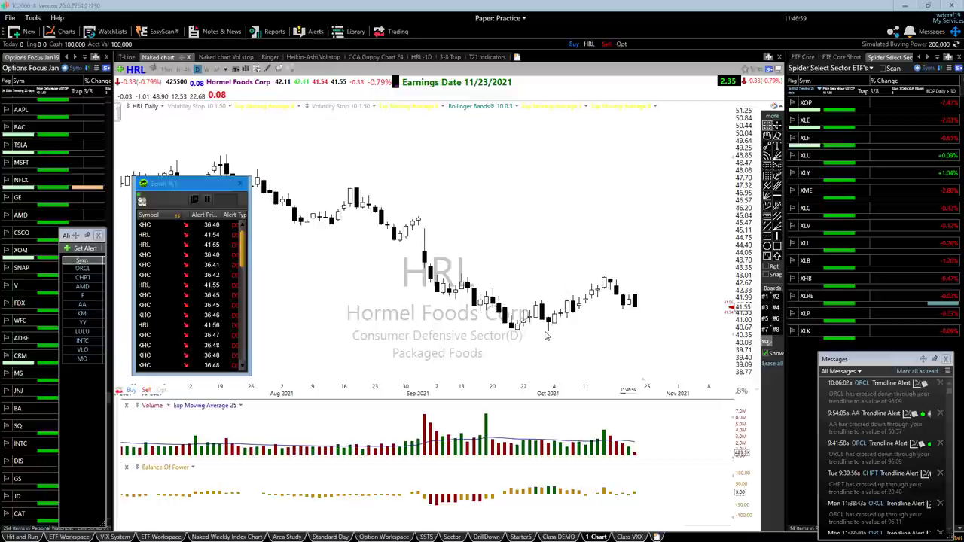
pyautogui.moveTo(544, 331); pyautogui.dragTo(639, 274)
pyautogui.moveTo(667, 268); pyautogui.dragTo(643, 297)
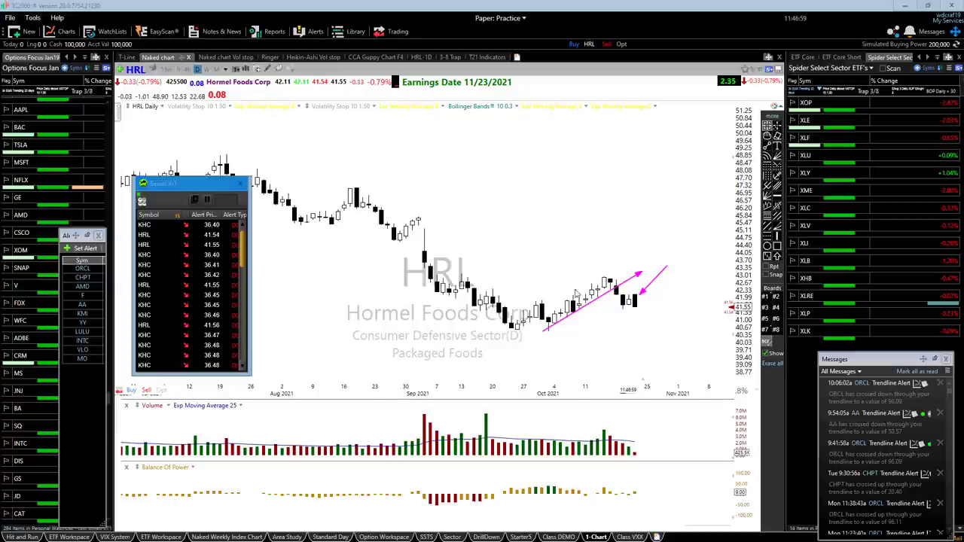
pyautogui.moveTo(645, 309); pyautogui.dragTo(659, 338)
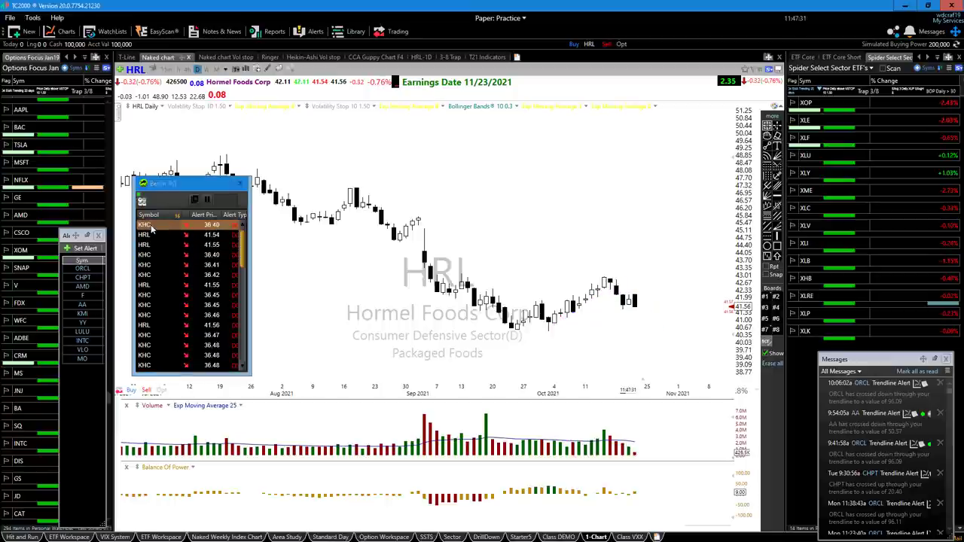
# Load KHC from the bearish alerts, sketch rising arrows under its October swings and downward arrows at its highs and latest candle, and clear them.
pyautogui.click(144, 225)
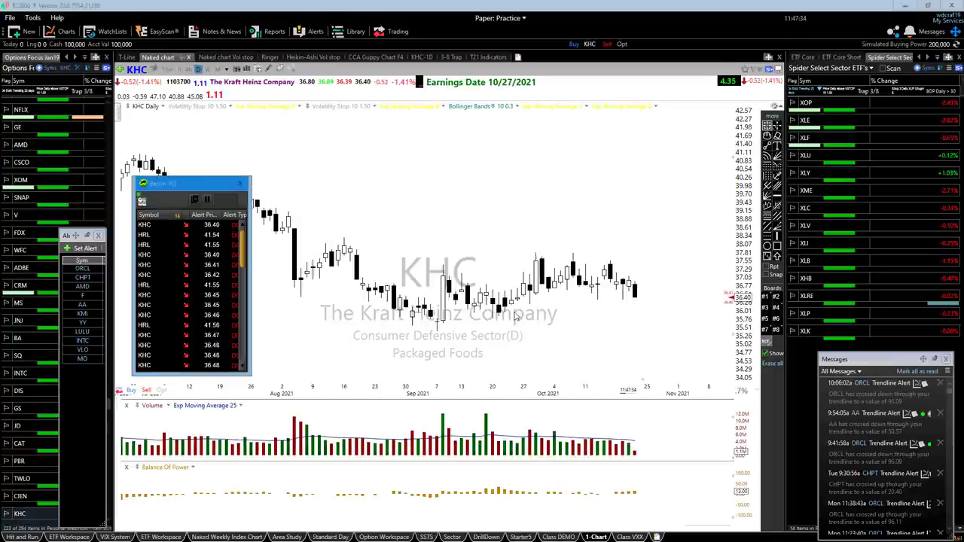
pyautogui.moveTo(496, 330); pyautogui.dragTo(617, 249)
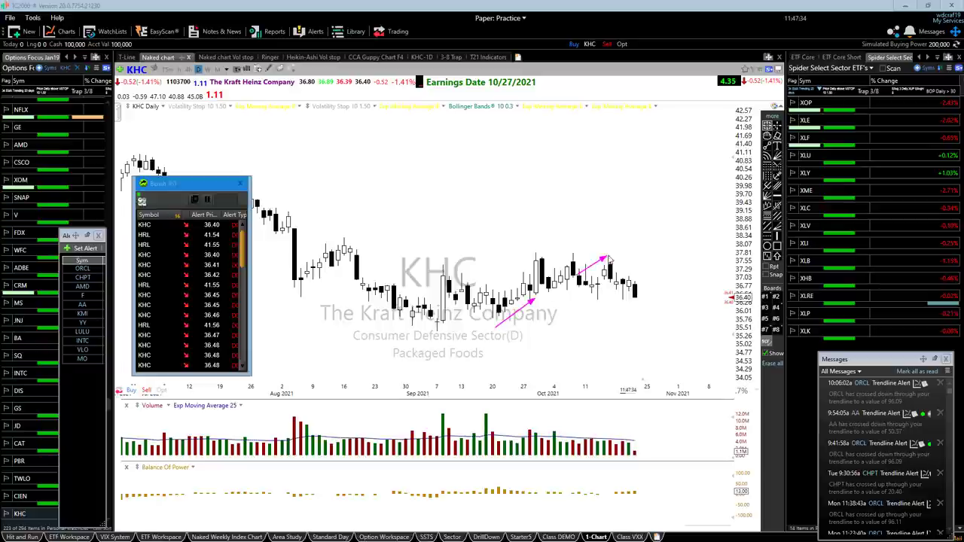
pyautogui.moveTo(530, 244)
pyautogui.mouseDown()
pyautogui.moveTo(538, 254)
pyautogui.moveTo(609, 248)
pyautogui.moveTo(626, 277)
pyautogui.mouseUp()
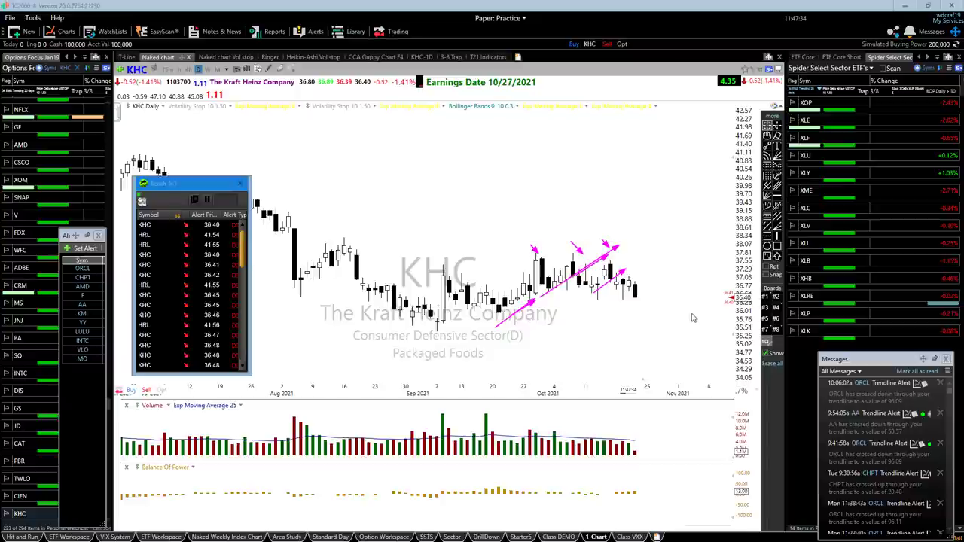
pyautogui.moveTo(654, 243); pyautogui.dragTo(637, 289)
pyautogui.press('Escape')
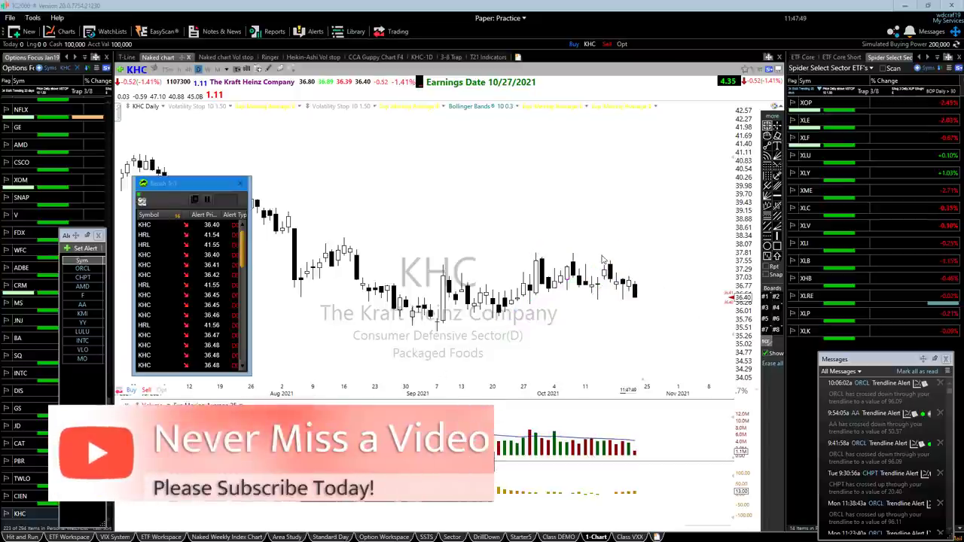
# Sketch a falling arrow from KHC's mid-October high past the latest candle, clear it, and move the Bearish TnT window off the chart.
pyautogui.moveTo(602, 260); pyautogui.dragTo(661, 294)
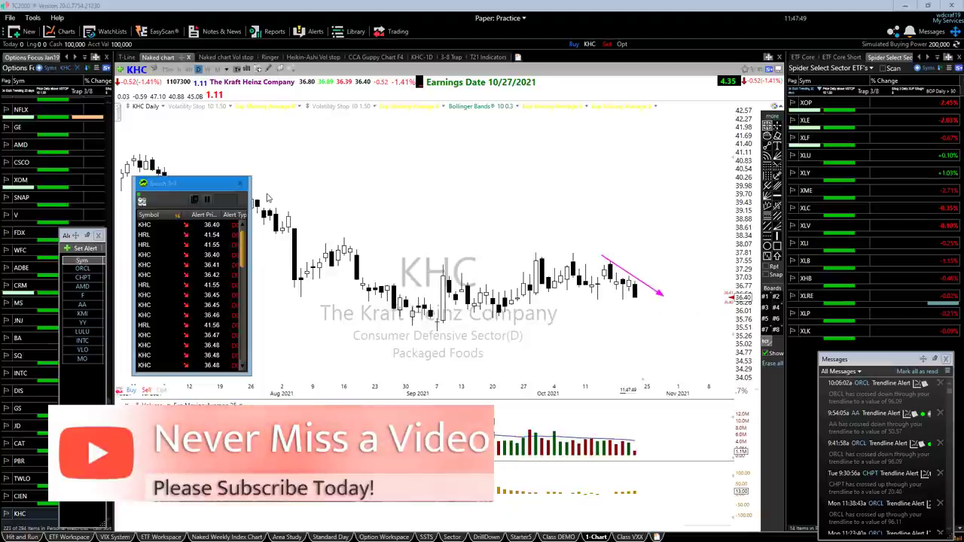
pyautogui.moveTo(267, 195); pyautogui.dragTo(563, 315)
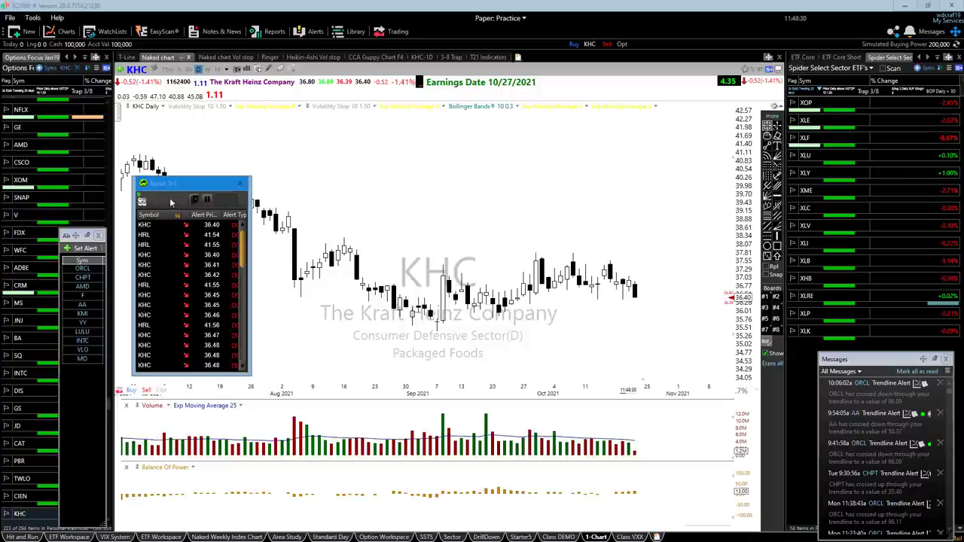
pyautogui.moveTo(193, 191); pyautogui.dragTo(149, 20)
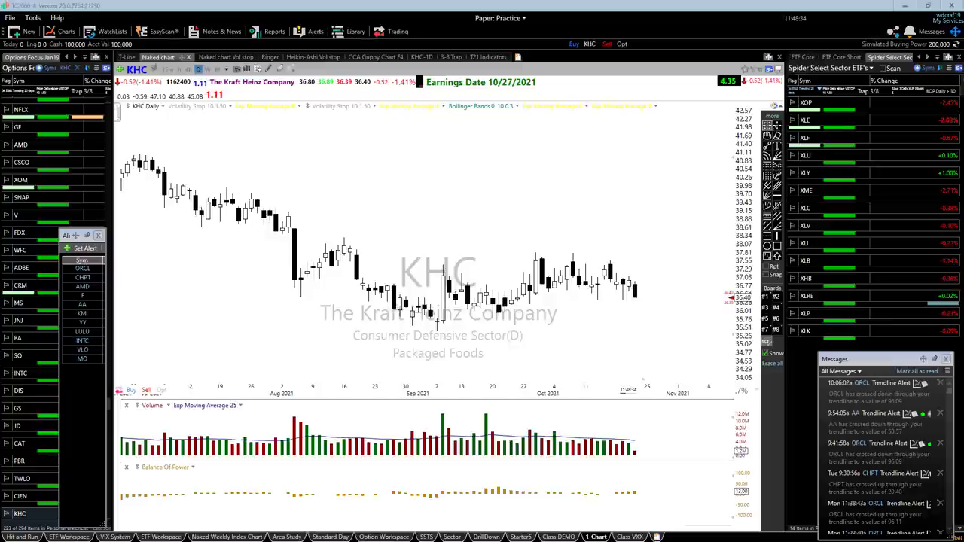
# Load ACB, sketch a falling arrow across its highs and arrows from the September low along the October support, and clear them.
pyautogui.scroll(-3, 380, 360)
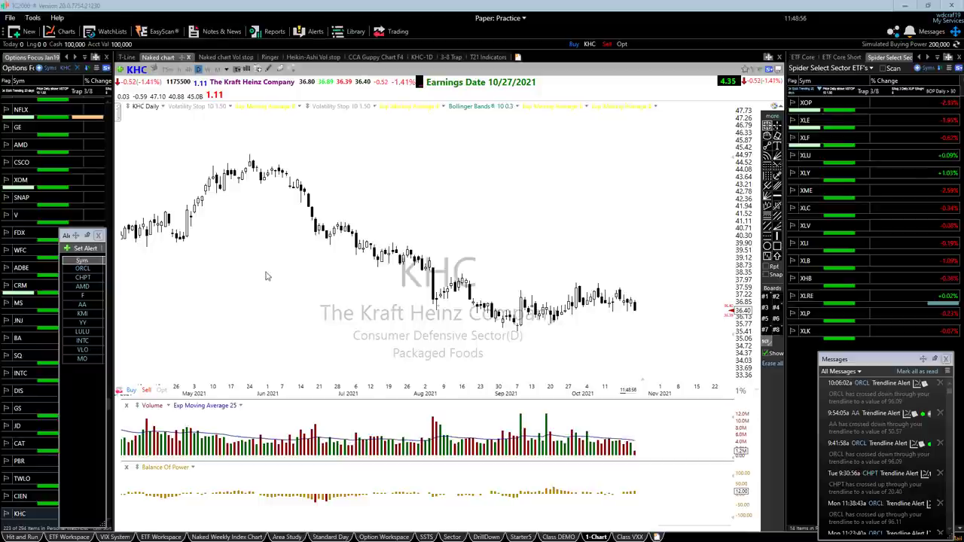
pyautogui.write('acb')
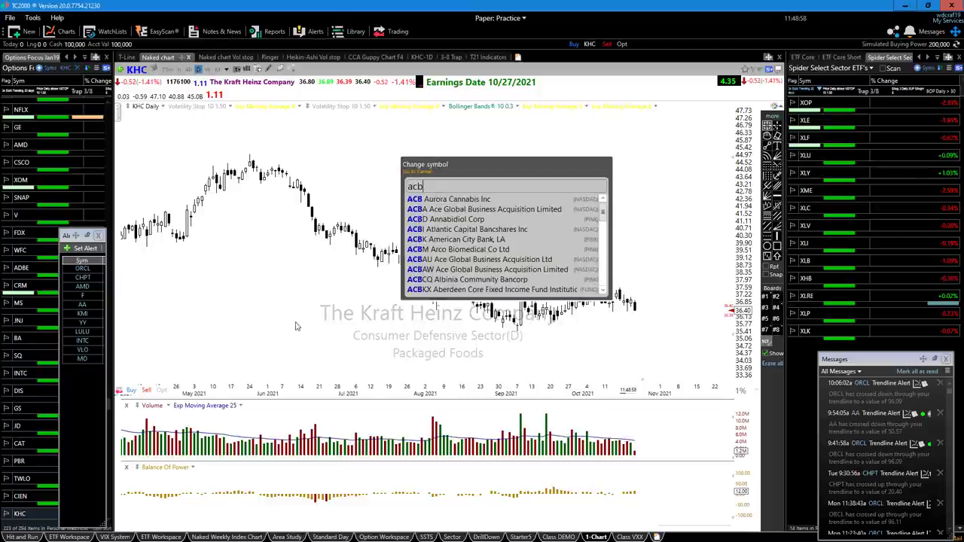
pyautogui.press('Return')
pyautogui.scroll(3, 314, 310)
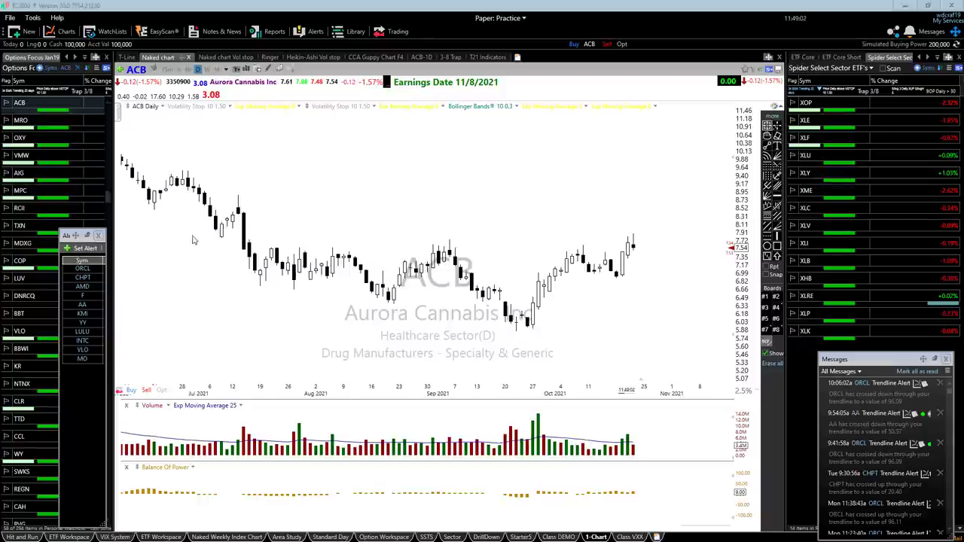
pyautogui.moveTo(183, 176)
pyautogui.mouseDown()
pyautogui.moveTo(442, 256)
pyautogui.moveTo(658, 304)
pyautogui.mouseUp()
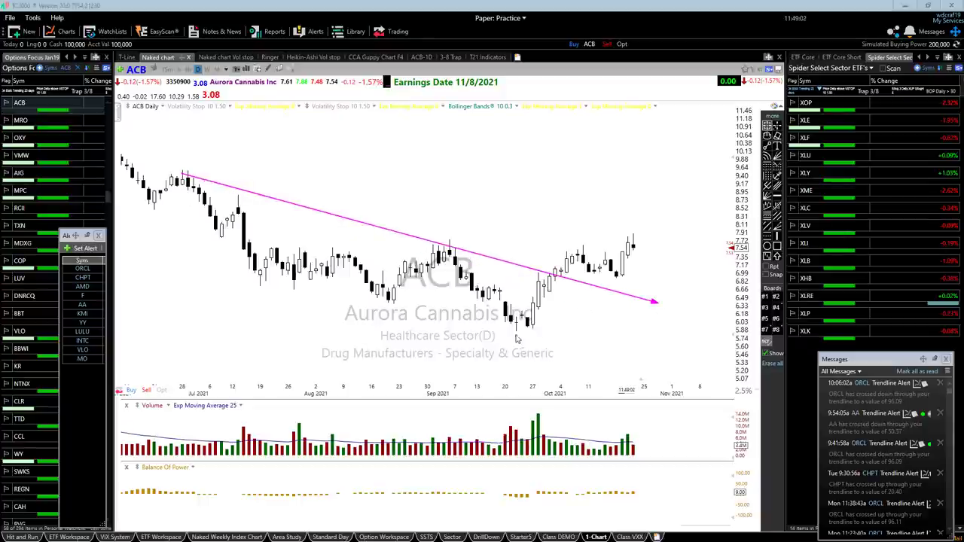
pyautogui.moveTo(510, 339)
pyautogui.mouseDown()
pyautogui.moveTo(584, 276)
pyautogui.moveTo(666, 281)
pyautogui.mouseUp()
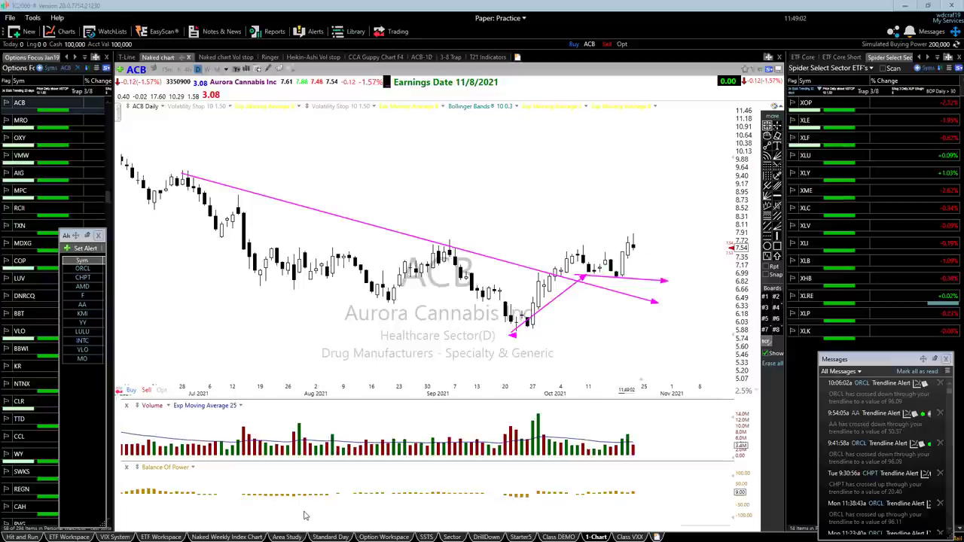
pyautogui.press('Delete')
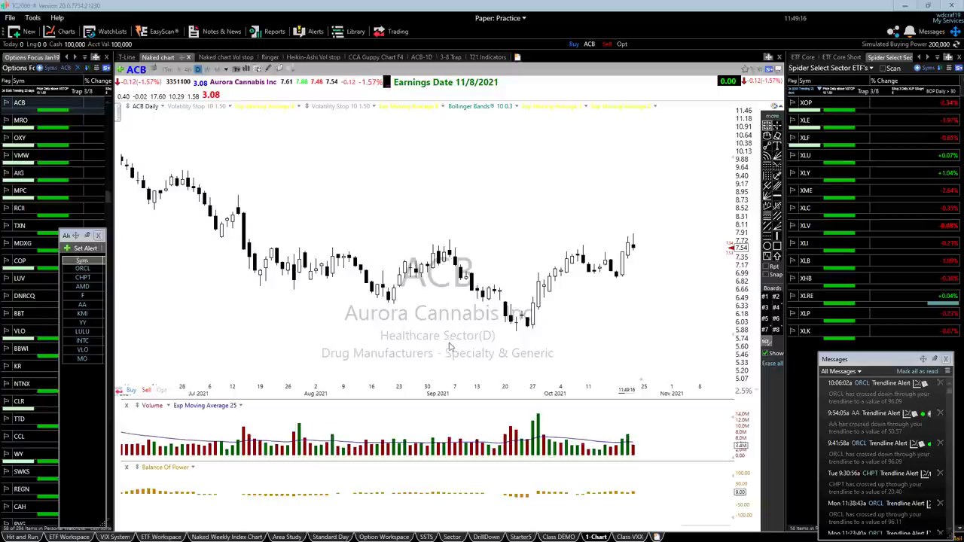
# Load WMT and switch its chart to the weekly timeframe.
pyautogui.scroll(-2, 448, 338)
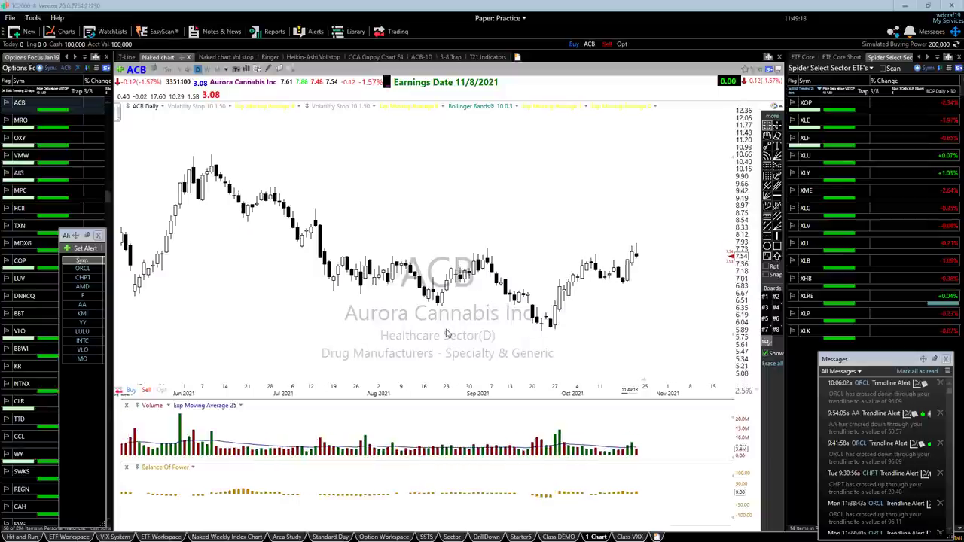
pyautogui.write('wmt')
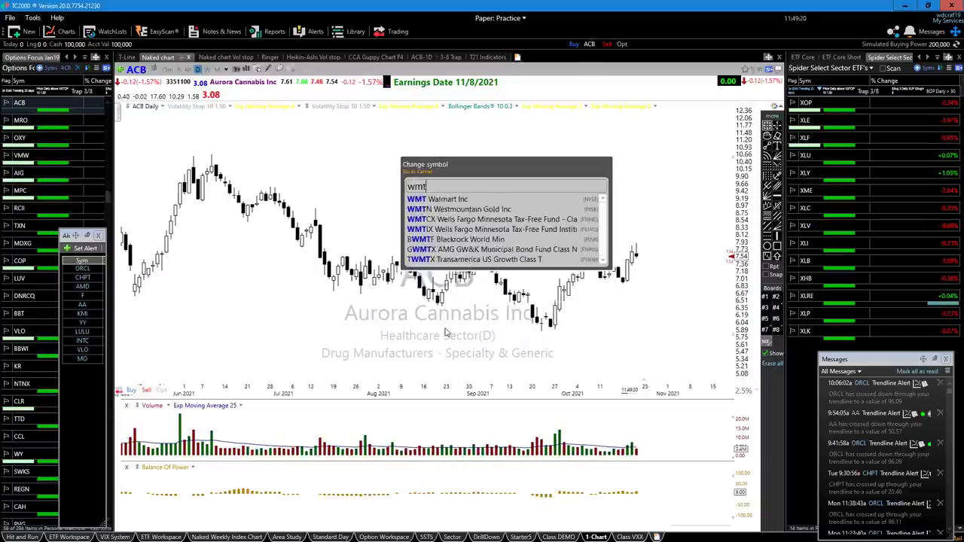
pyautogui.press('Return')
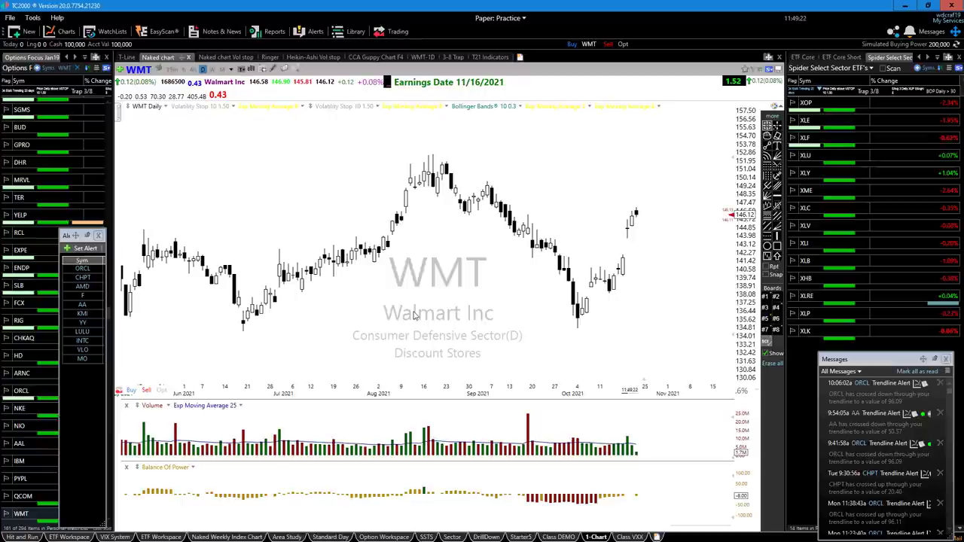
pyautogui.press('w')
pyautogui.scroll(-1, 421, 303)
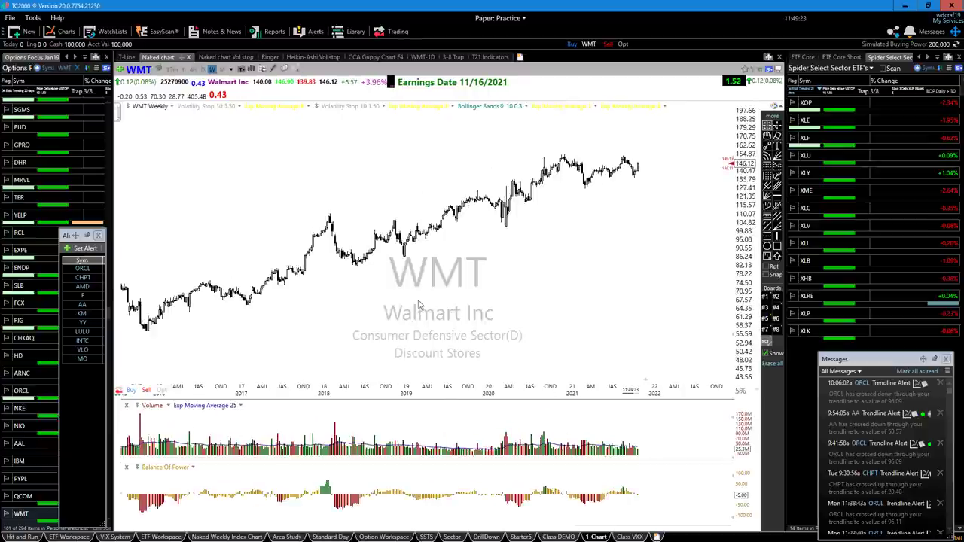
# Show board #7's drawings on WMT, sketch a falling arrow along the 2016 downtrend line and an upward arrow at the green marker, and clear both arrows.
pyautogui.click(766, 330)
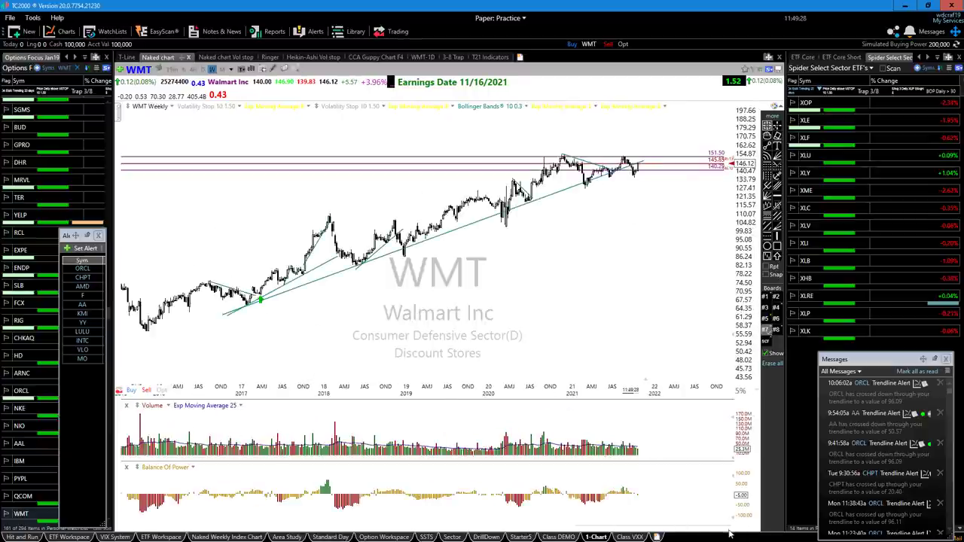
pyautogui.moveTo(730, 530); pyautogui.dragTo(637, 525)
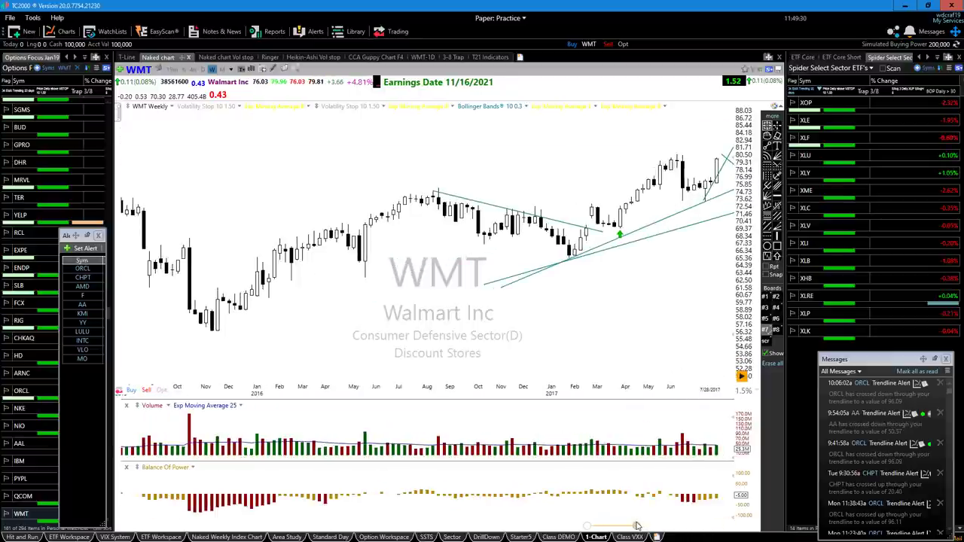
pyautogui.scroll(-1, 658, 336)
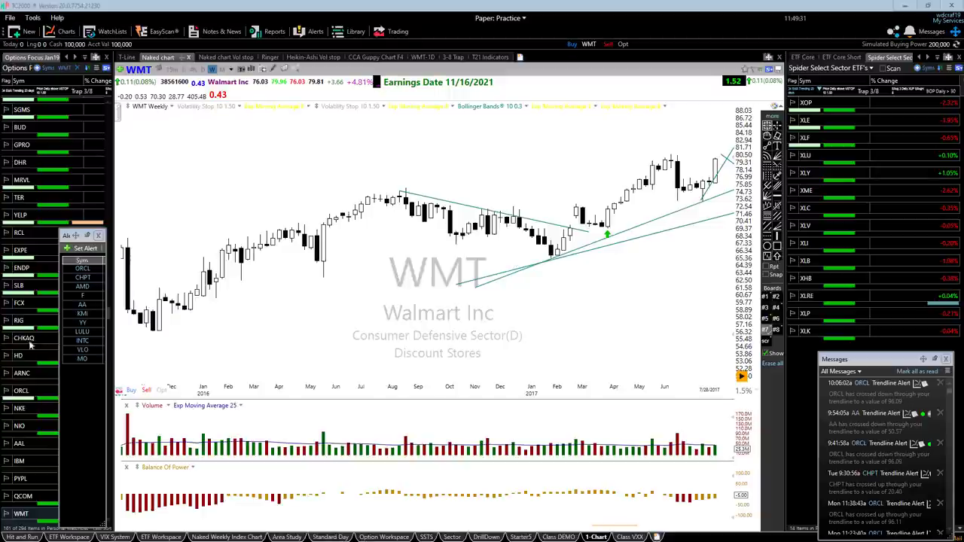
pyautogui.moveTo(395, 193); pyautogui.dragTo(657, 246)
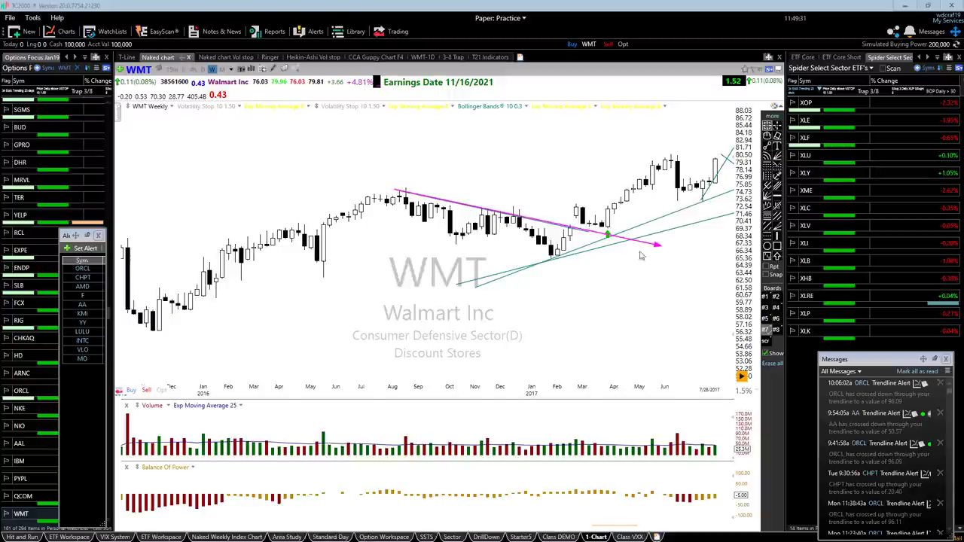
pyautogui.moveTo(619, 277); pyautogui.dragTo(612, 236)
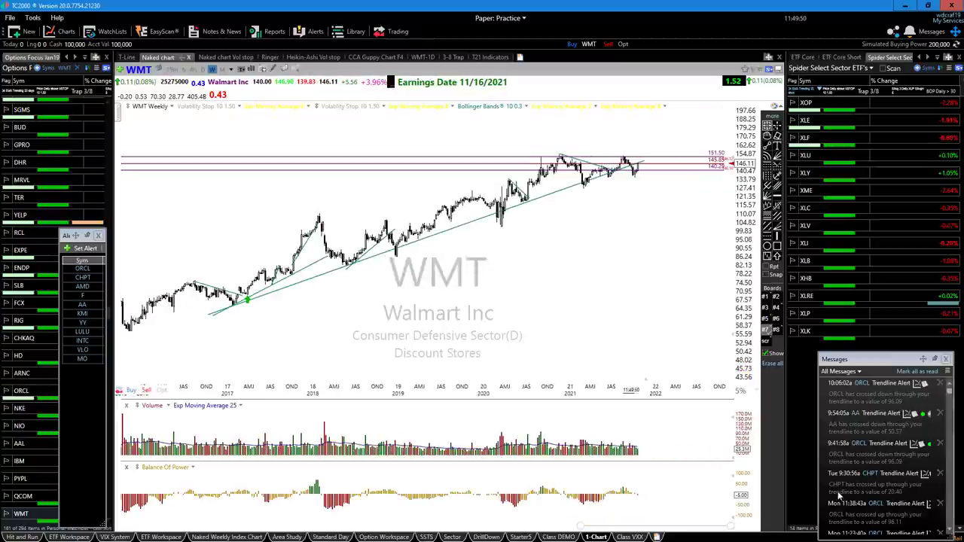
pyautogui.scroll(3, 600, 280)
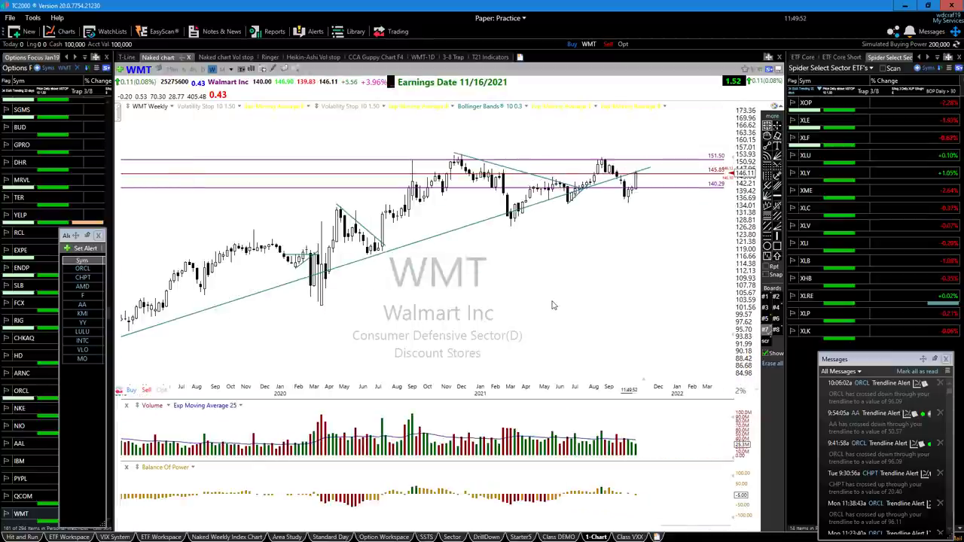
# Load QQQ, hide its saved board #7 drawings, and switch the chart to the 5-minute timeframe.
pyautogui.write('qqq')
pyautogui.press('Return')
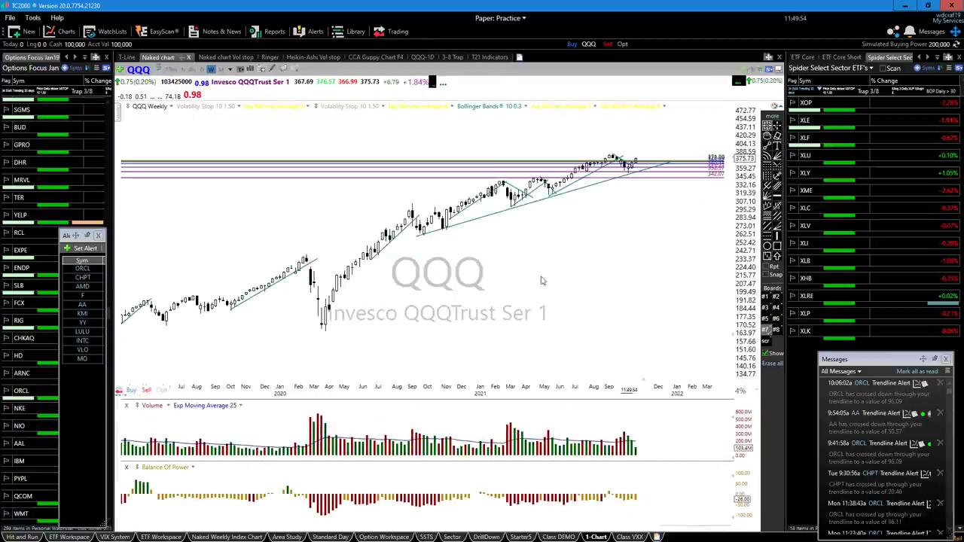
pyautogui.click(230, 70)
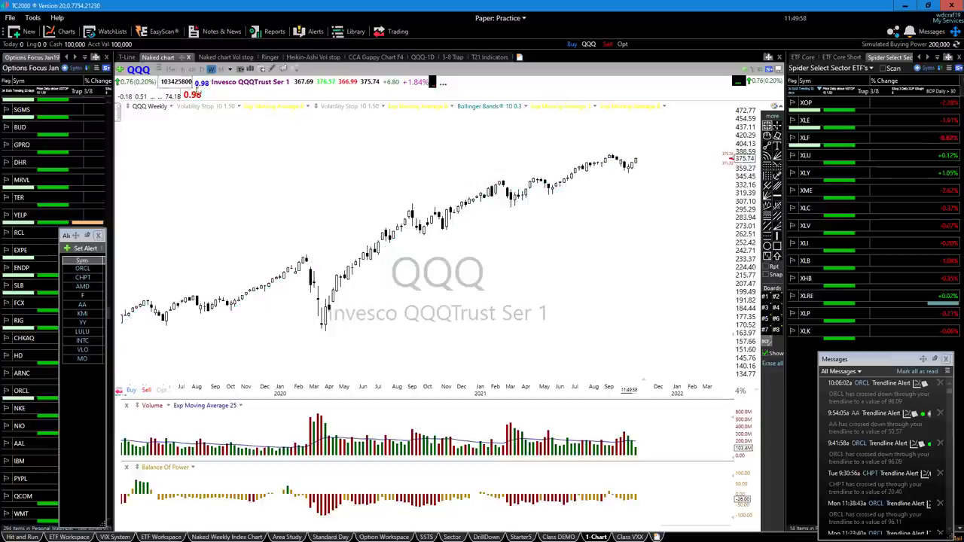
pyautogui.click(230, 70)
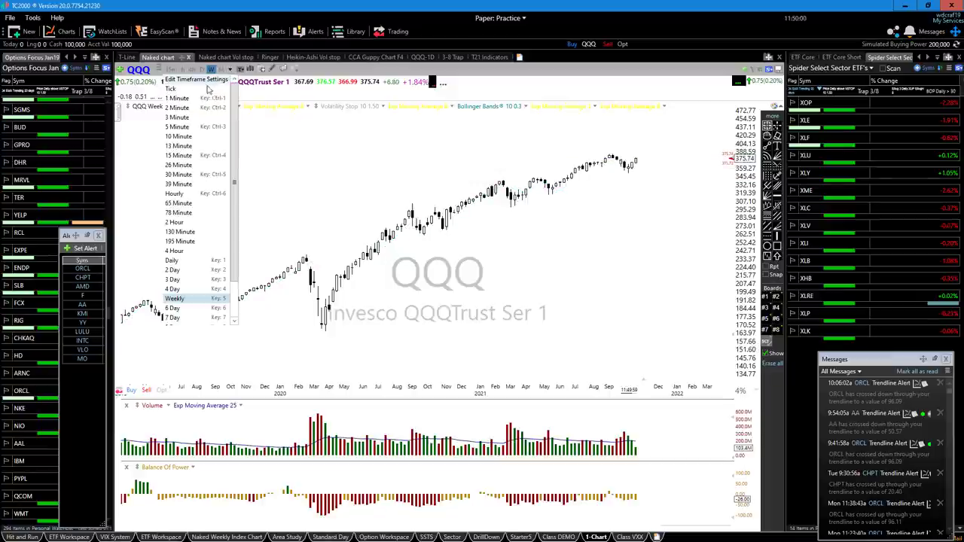
pyautogui.click(190, 129)
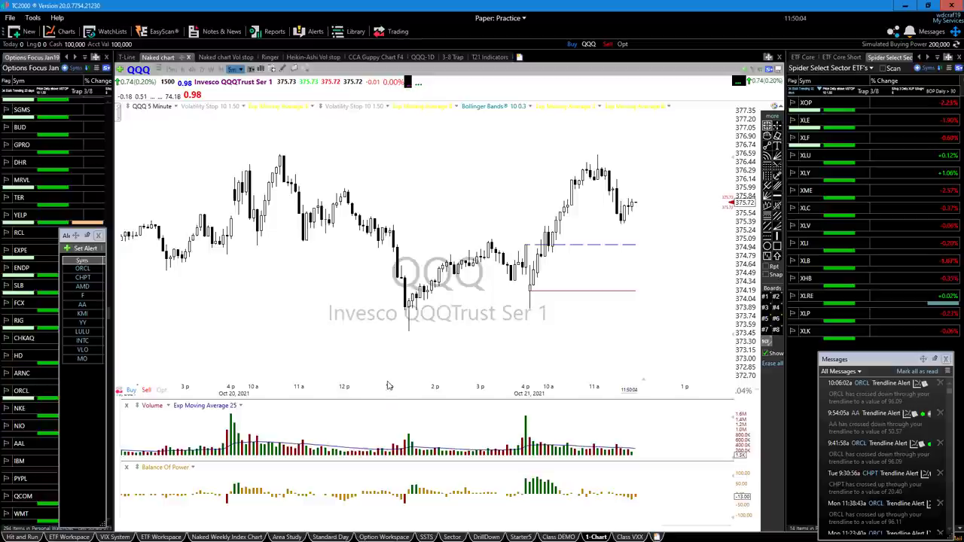
pyautogui.scroll(1, 360, 360)
pyautogui.scroll(1, 360, 360)
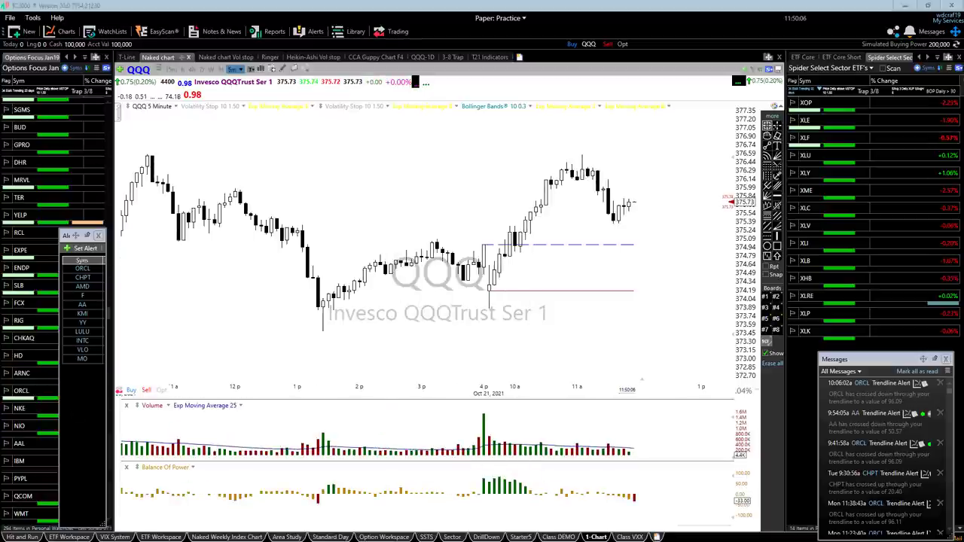
# Sketch arrows over QQQ's October 20 decline, a rising arrow from the October 19 afternoon low, and one at the lower high, and clear them.
pyautogui.moveTo(151, 156); pyautogui.dragTo(459, 303)
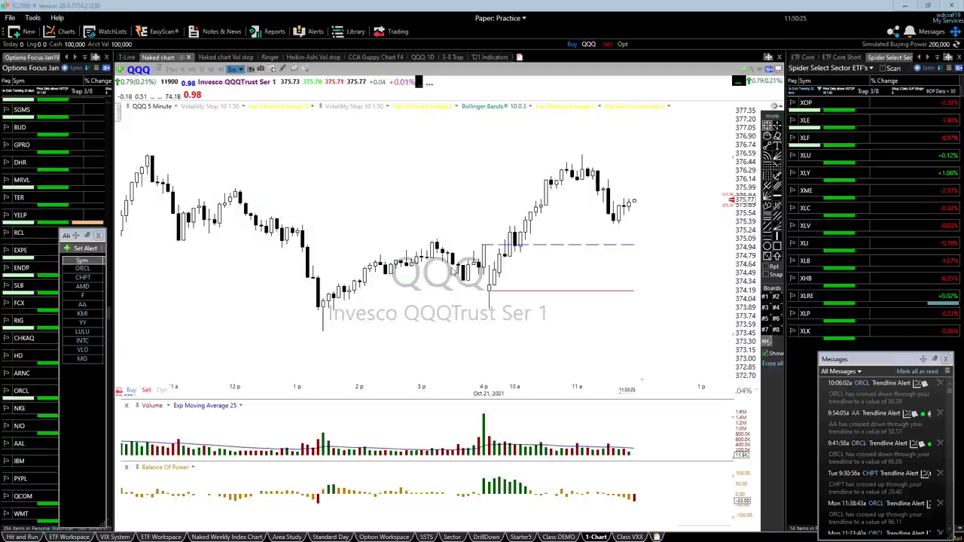
pyautogui.scroll(-2, 295, 295)
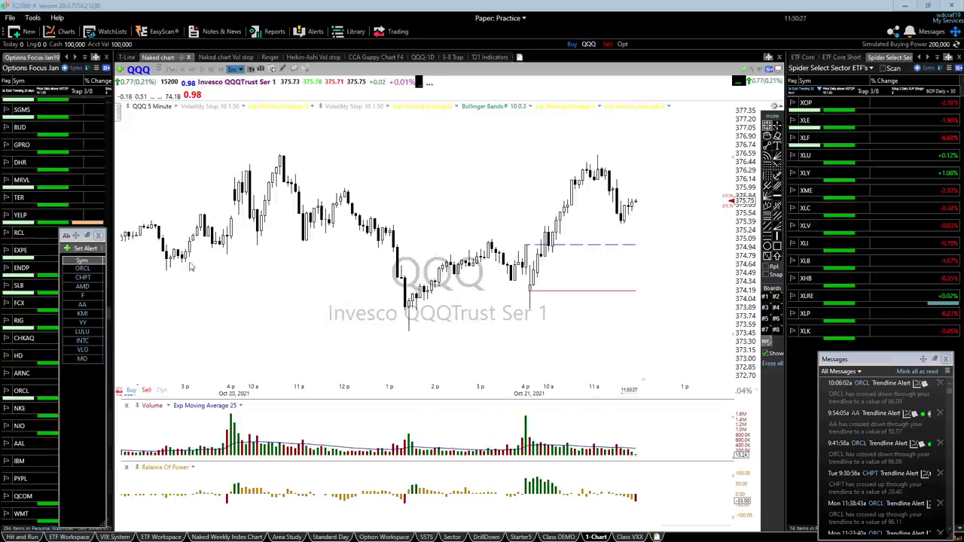
pyautogui.moveTo(166, 269); pyautogui.dragTo(367, 175)
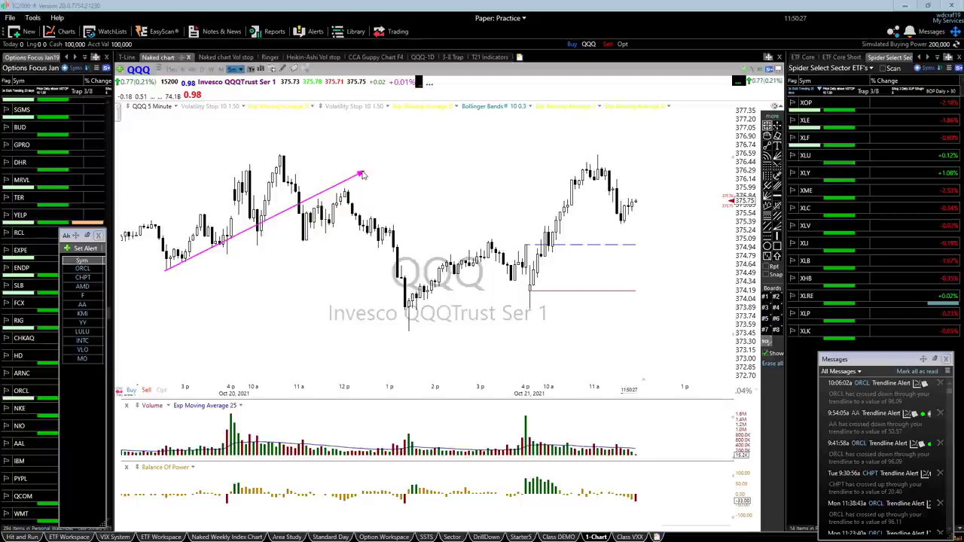
pyautogui.moveTo(327, 150); pyautogui.dragTo(345, 181)
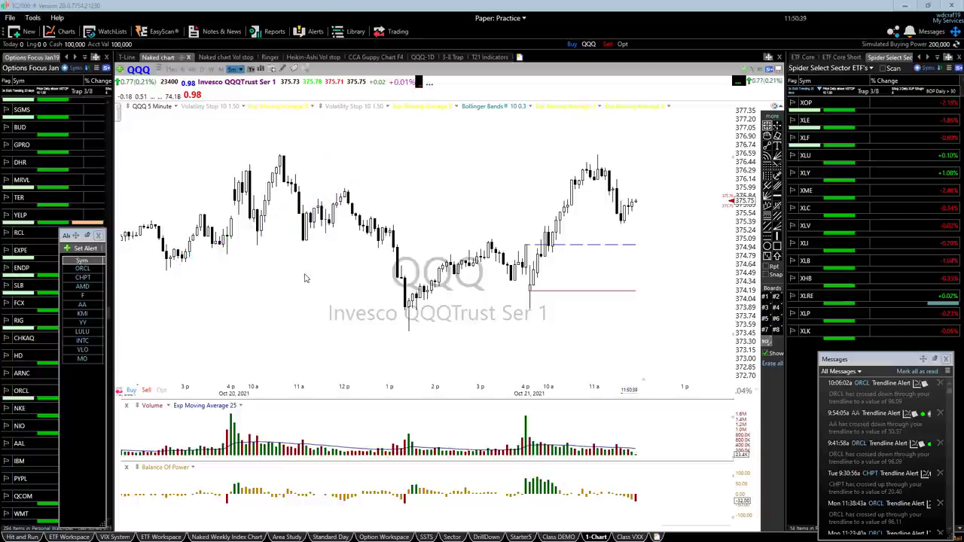
pyautogui.scroll(-3, 303, 276)
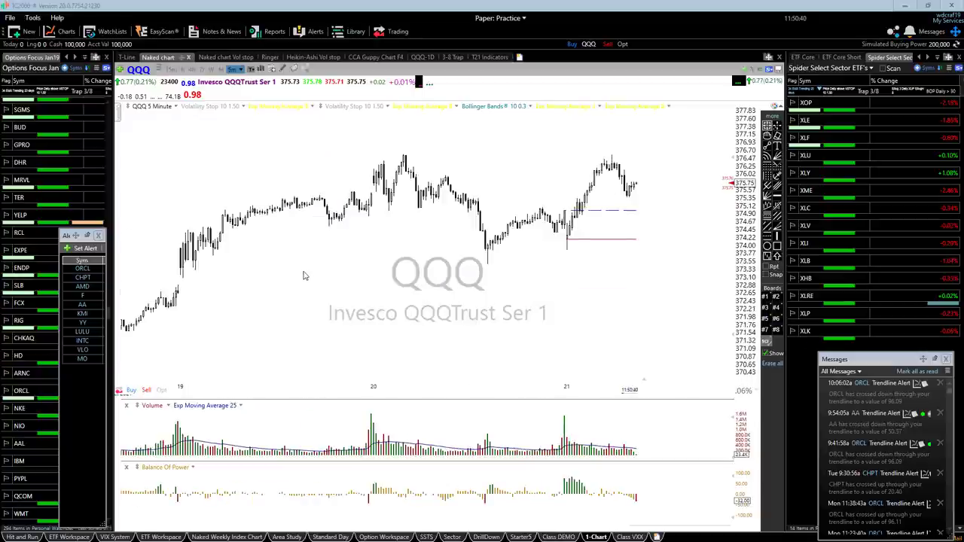
pyautogui.scroll(-2, 303, 276)
pyautogui.scroll(-2, 304, 278)
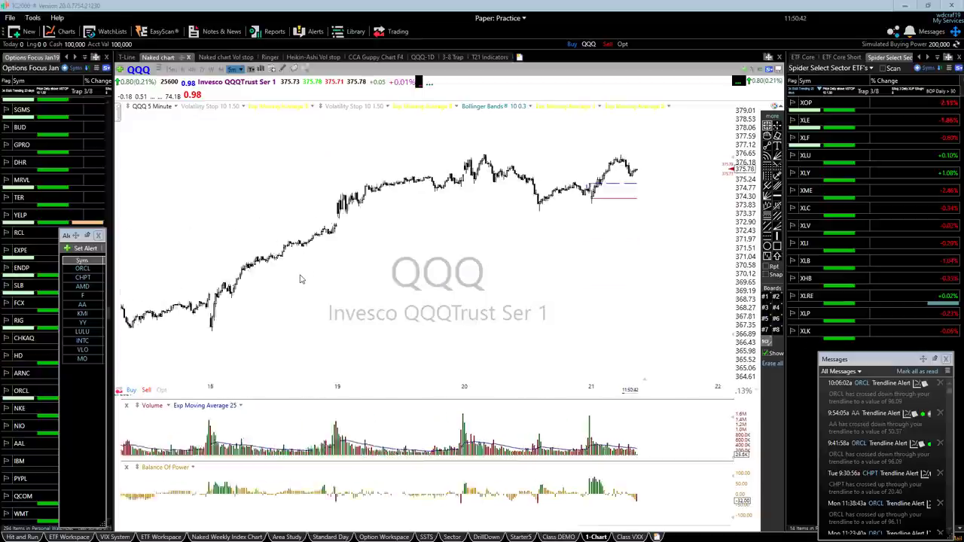
pyautogui.scroll(5, 303, 279)
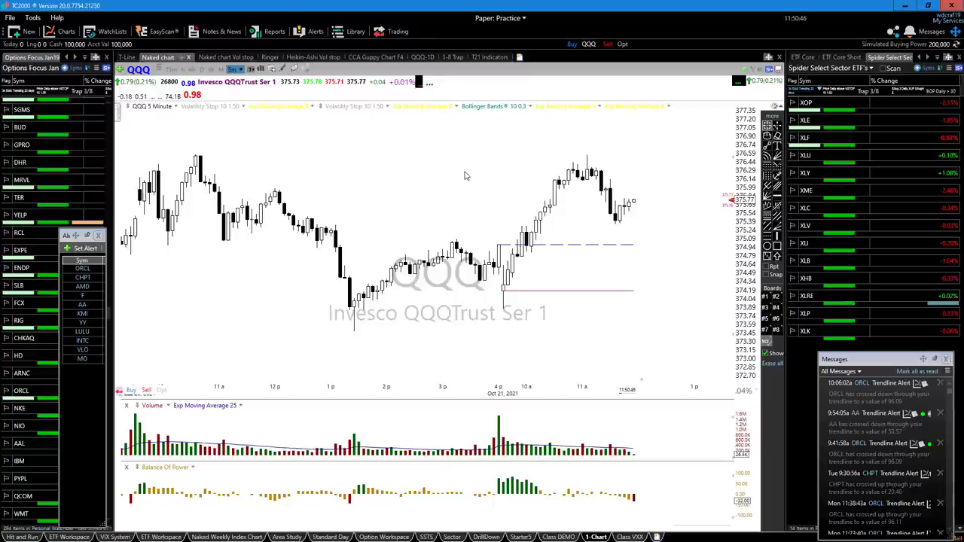
# Load UPS and switch its chart to the hourly timeframe.
pyautogui.write('up')
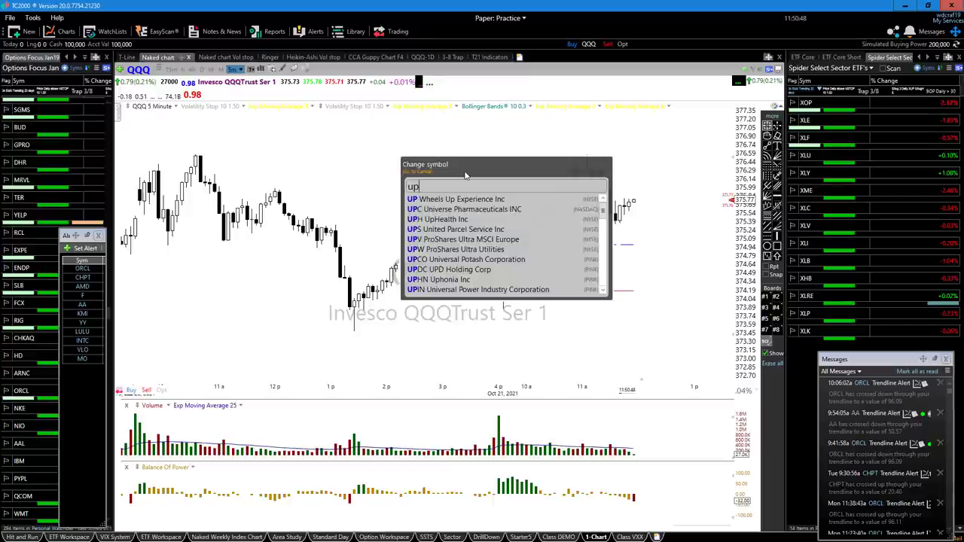
pyautogui.write('s')
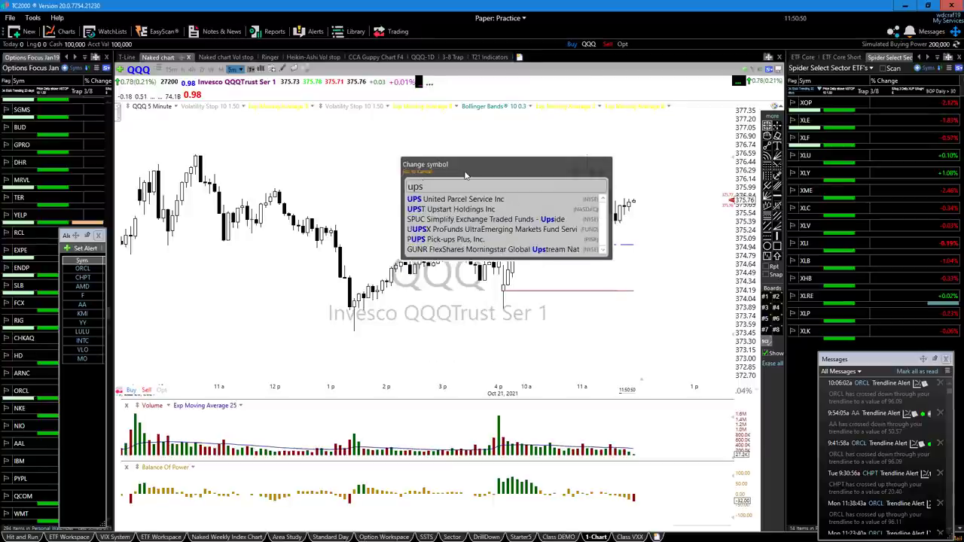
pyautogui.press('Return')
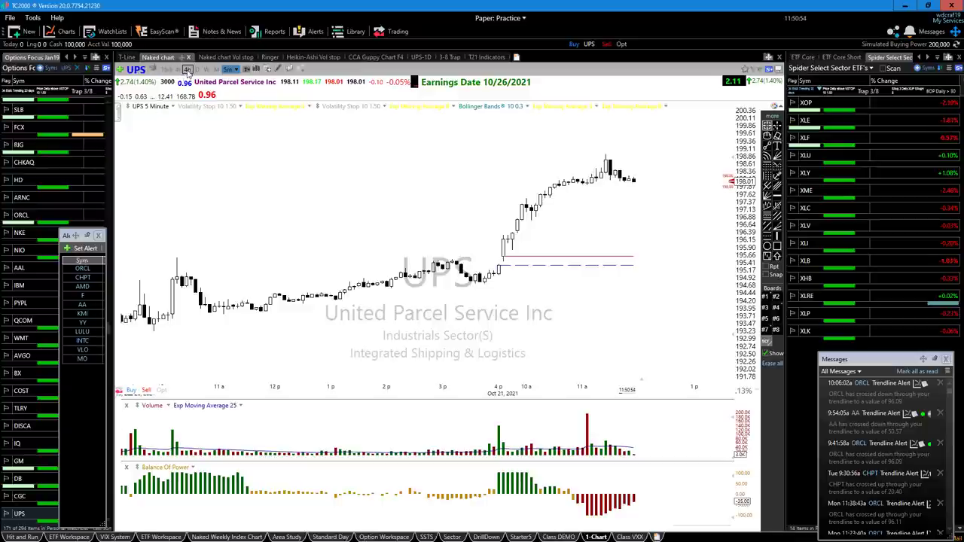
pyautogui.click(186, 69)
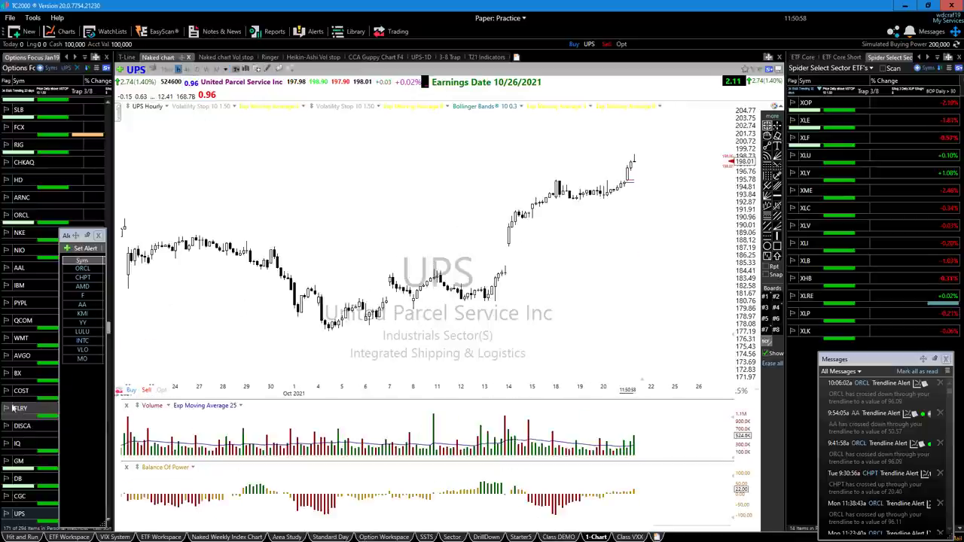
# Sketch a falling arrow over UPS's early-October decline and a longer one from the early-September high, clearing each arrow after it is drawn.
pyautogui.moveTo(260, 235); pyautogui.dragTo(386, 332)
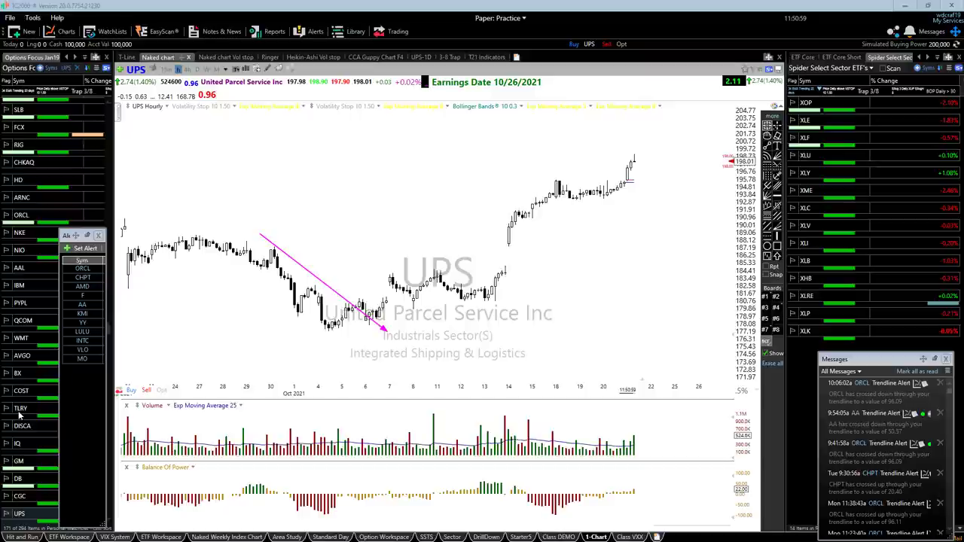
pyautogui.press('Delete')
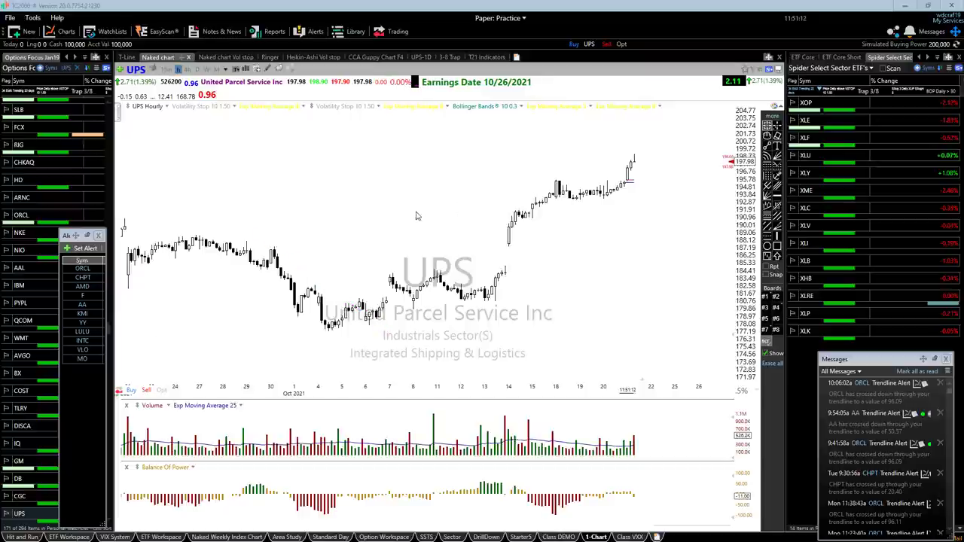
pyautogui.scroll(-3, 394, 197)
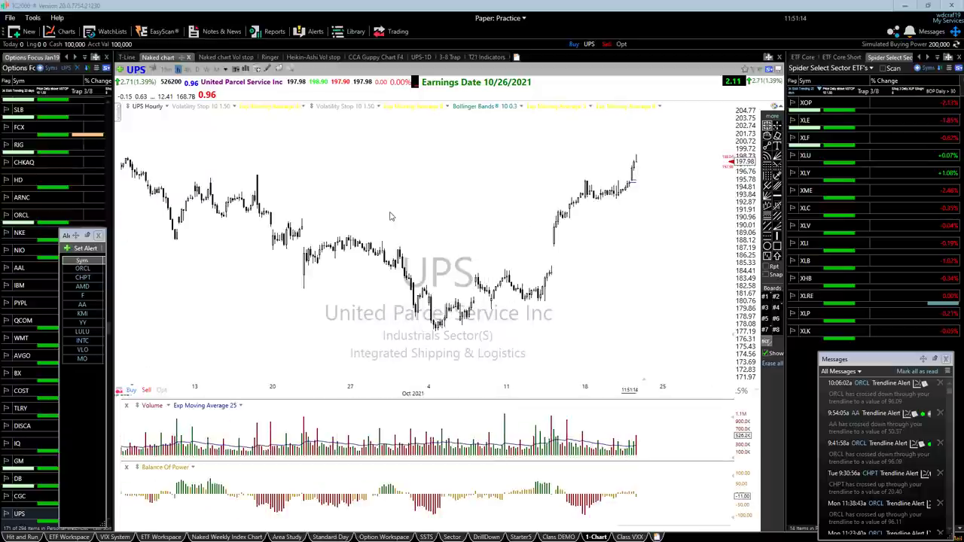
pyautogui.scroll(-3, 386, 222)
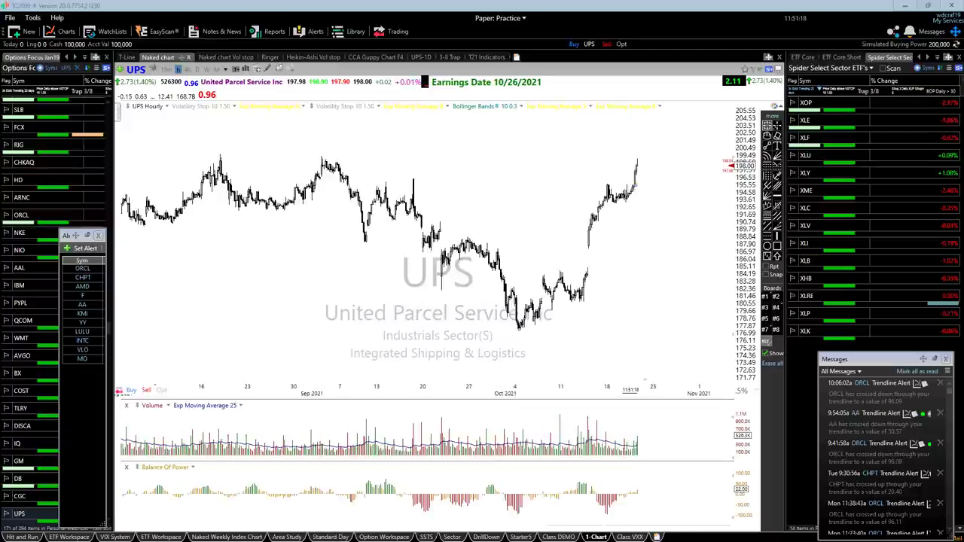
pyautogui.moveTo(324, 156); pyautogui.dragTo(632, 316)
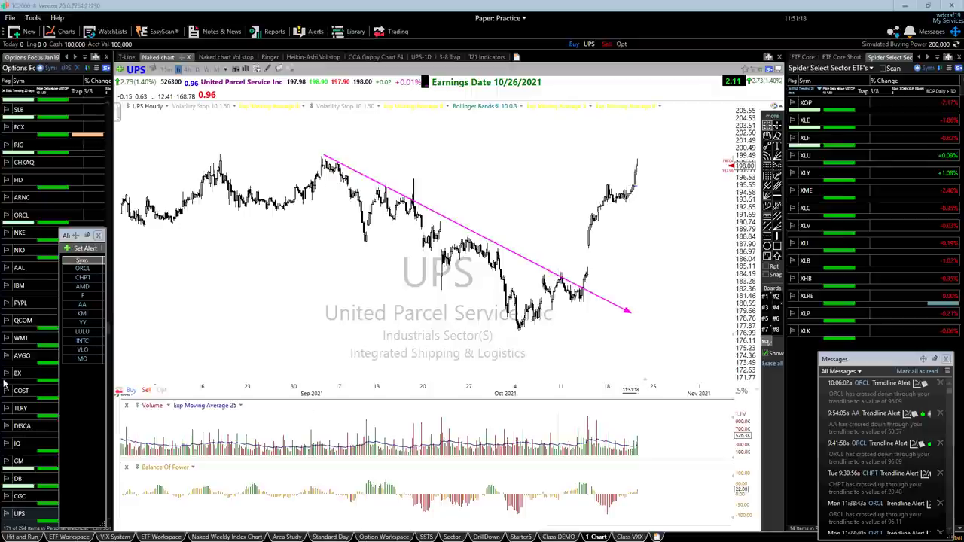
pyautogui.press('Delete')
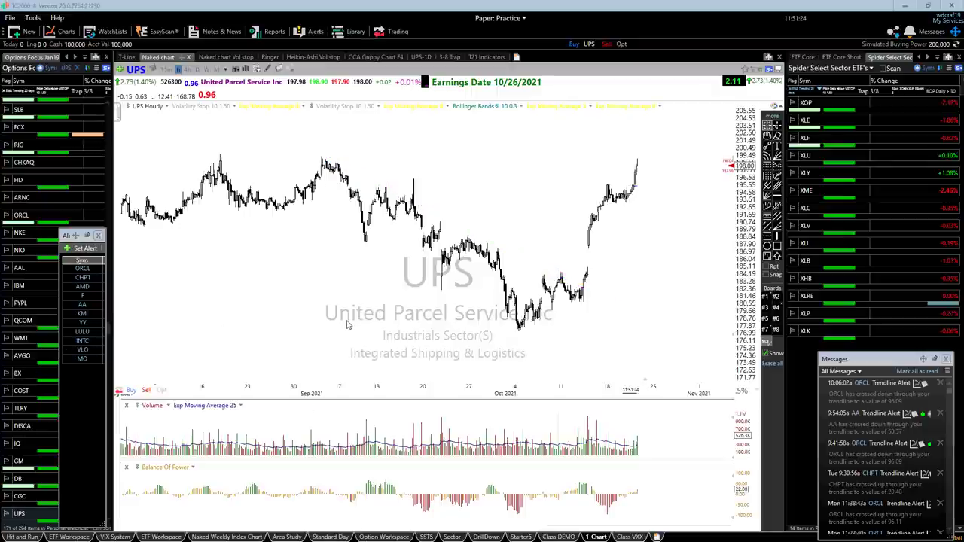
# Load DIA and switch its chart to the daily timeframe.
pyautogui.write('DIA')
pyautogui.press('Return')
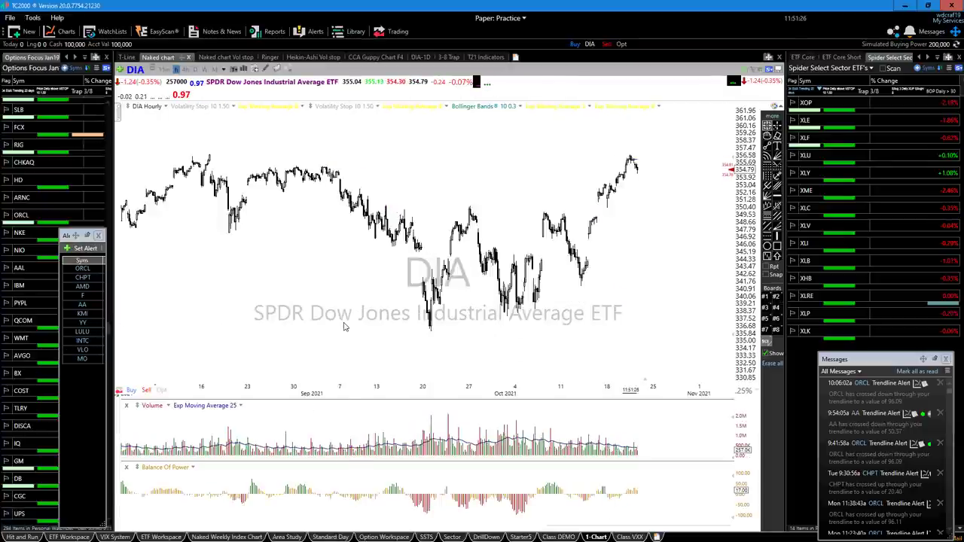
pyautogui.write('d')
pyautogui.press('Return')
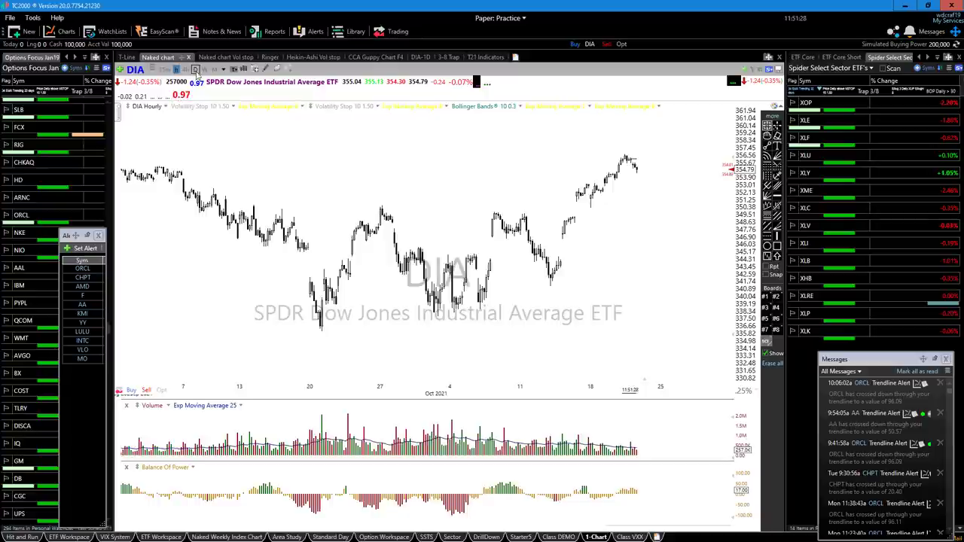
pyautogui.scroll(2, 391, 287)
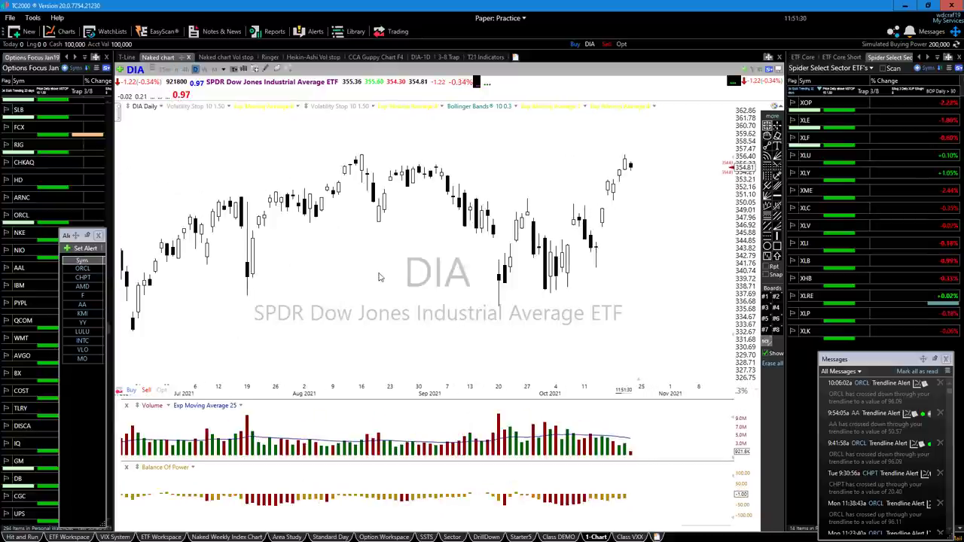
# Load MO on the daily chart with board #7's drawings, extending the visible history back to spring 2021.
pyautogui.write('MO')
pyautogui.press('Return')
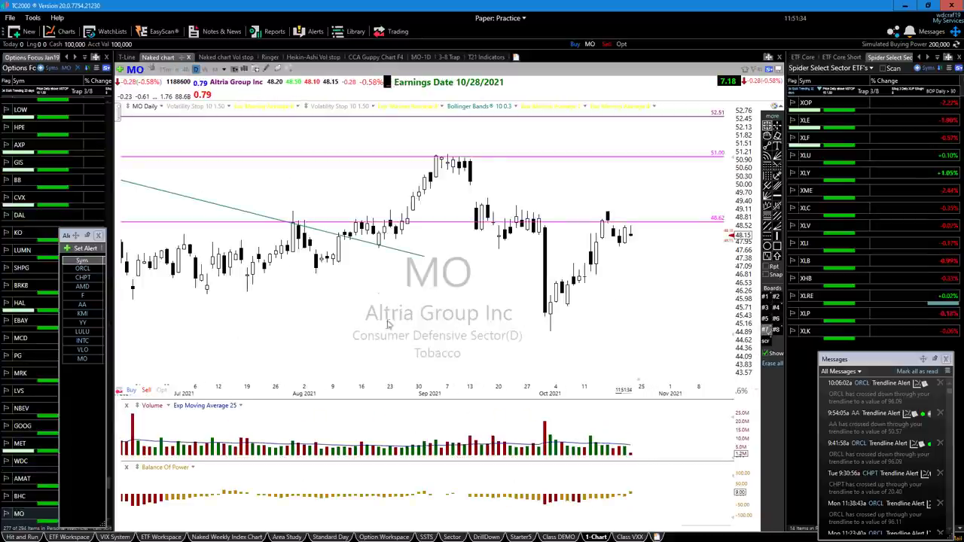
pyautogui.scroll(-3, 437, 301)
pyautogui.scroll(-2, 436, 302)
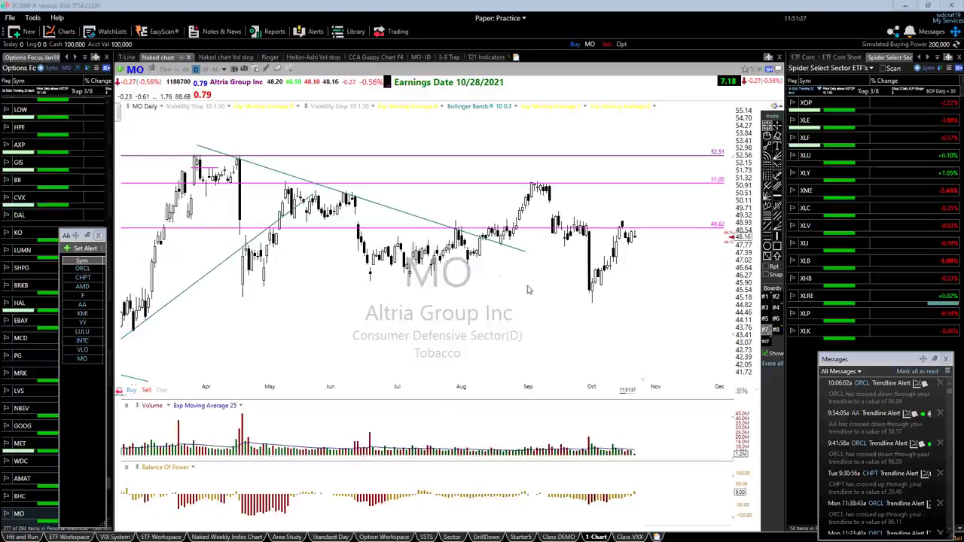
# Sketch arrows along MO's falling trendline, at its late-August breakout and up to the 51.00 line, and clear them.
pyautogui.moveTo(528, 289); pyautogui.dragTo(517, 243)
pyautogui.moveTo(188, 140); pyautogui.dragTo(563, 266)
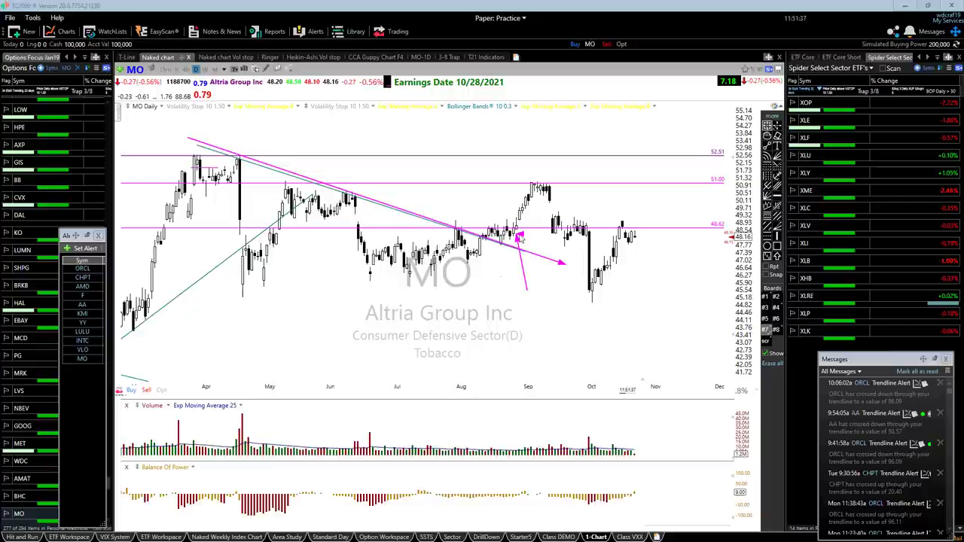
pyautogui.moveTo(518, 236); pyautogui.dragTo(554, 184)
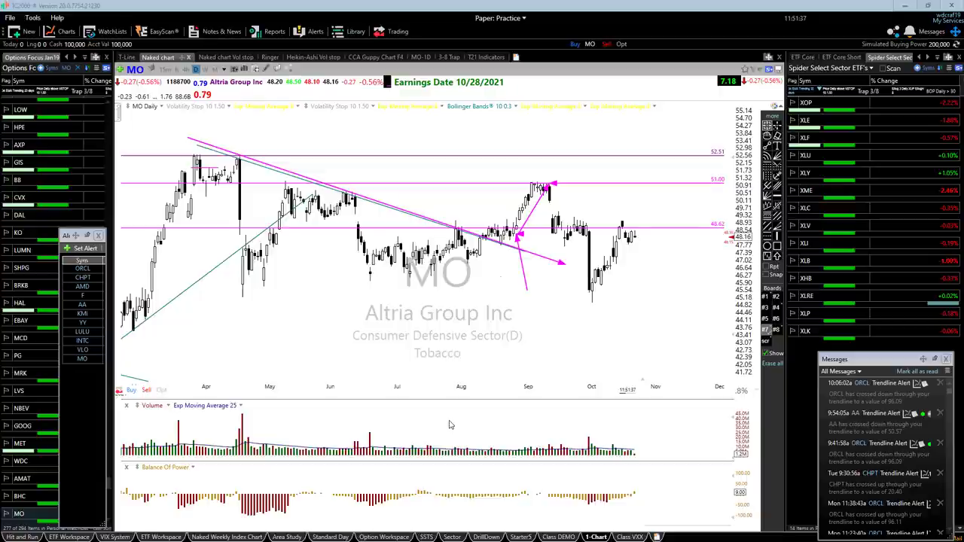
pyautogui.press('Escape')
# Switch MO to the weekly timeframe, sketch arrows along the 2020 downtrend line and up the early-2021 rally, and clear both.
pyautogui.scroll(-3, 452, 301)
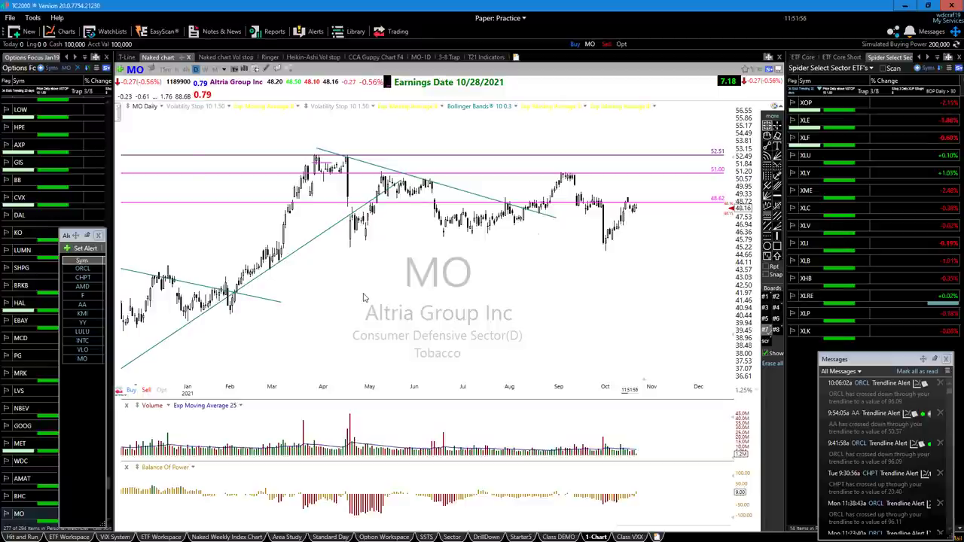
pyautogui.press('w')
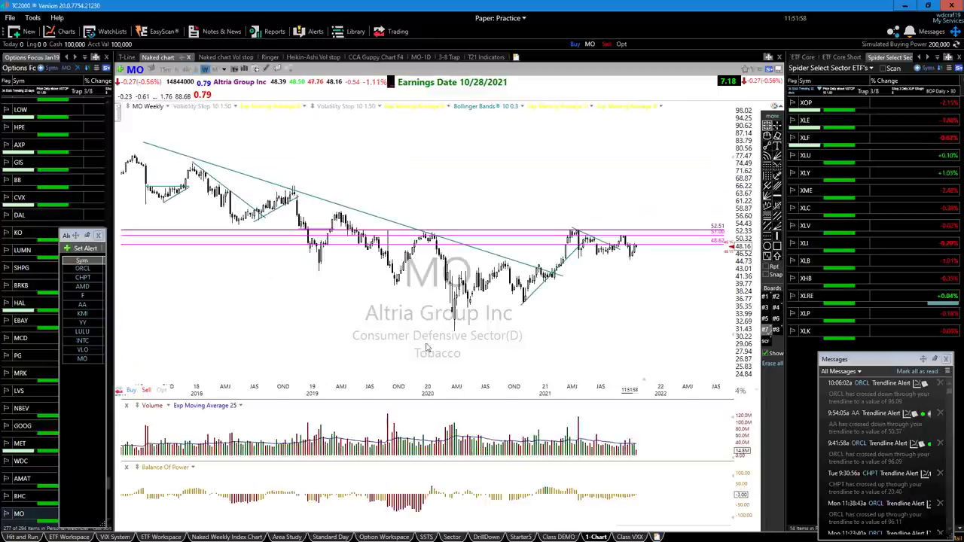
pyautogui.scroll(4, 329, 322)
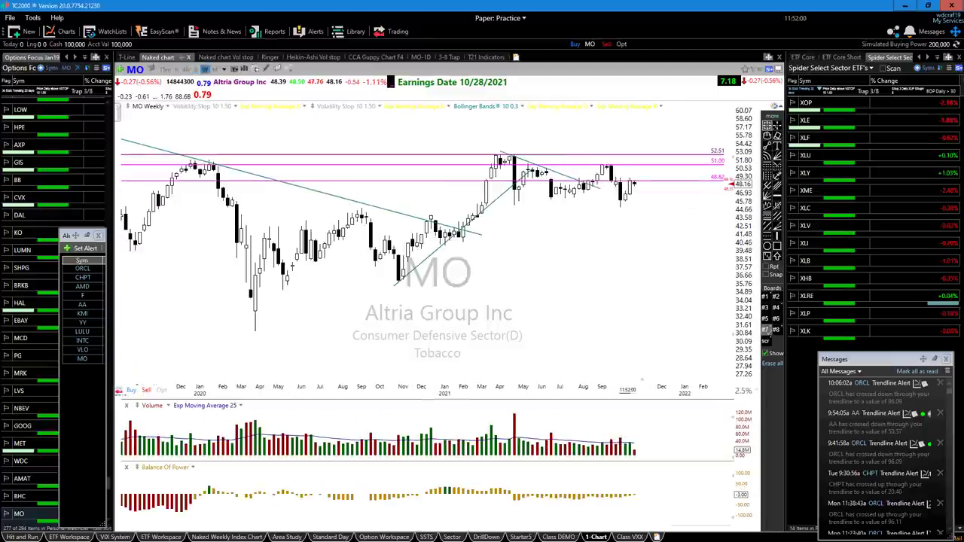
pyautogui.moveTo(185, 158)
pyautogui.mouseDown()
pyautogui.moveTo(378, 220)
pyautogui.moveTo(504, 237)
pyautogui.moveTo(497, 204)
pyautogui.moveTo(514, 159)
pyautogui.mouseUp()
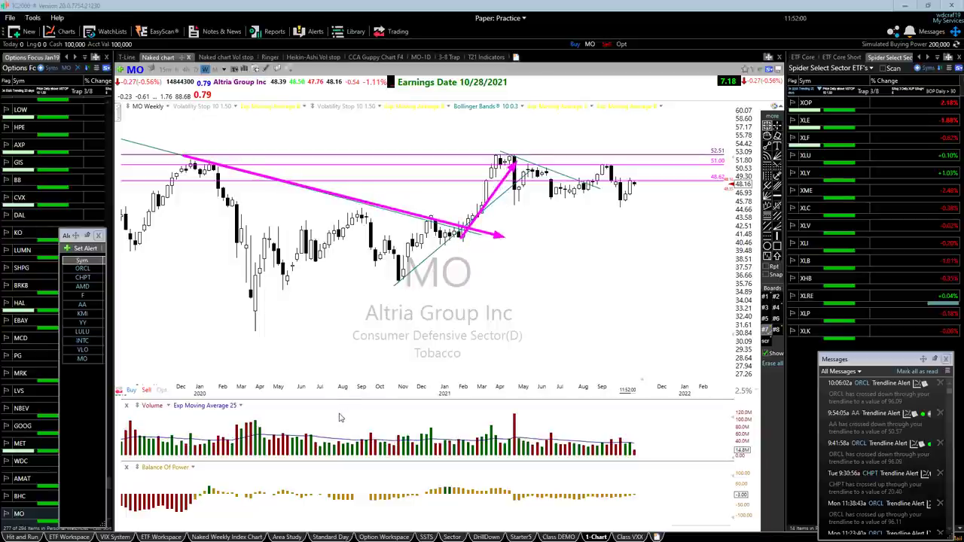
pyautogui.hotkey('ctrl', 'z')
pyautogui.hotkey('ctrl', 'z')
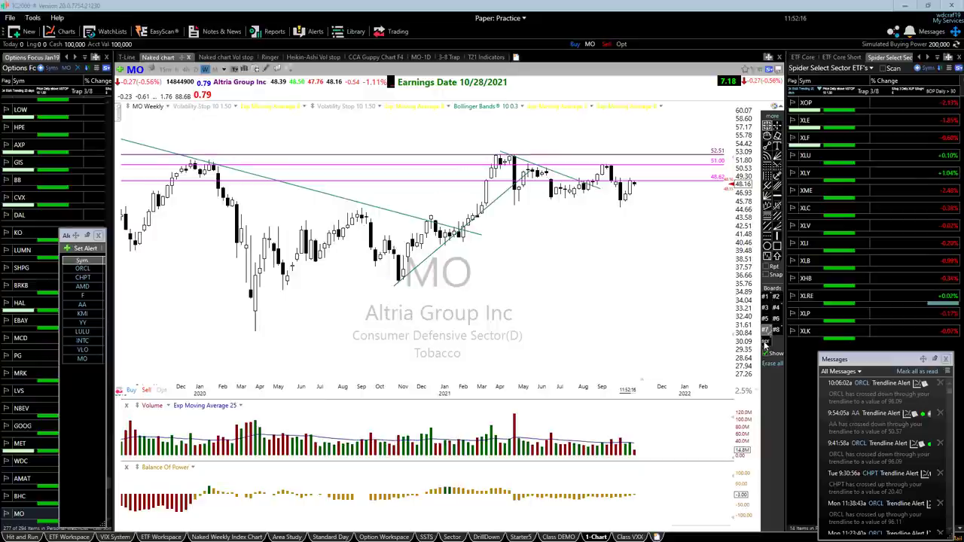
# Hide the board #7 drawings, load IBM, and switch its chart to the weekly timeframe with history back to 2011.
pyautogui.press('Delete')
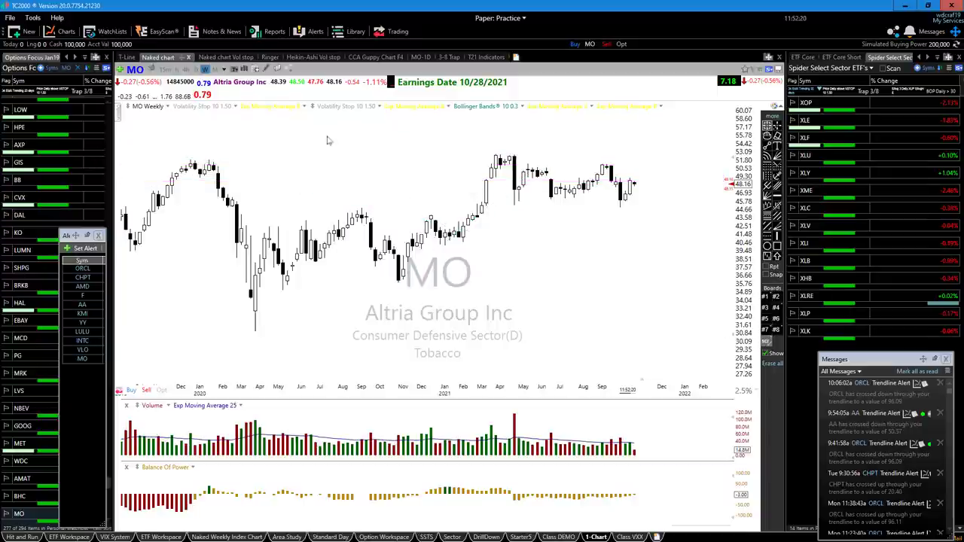
pyautogui.click(196, 69)
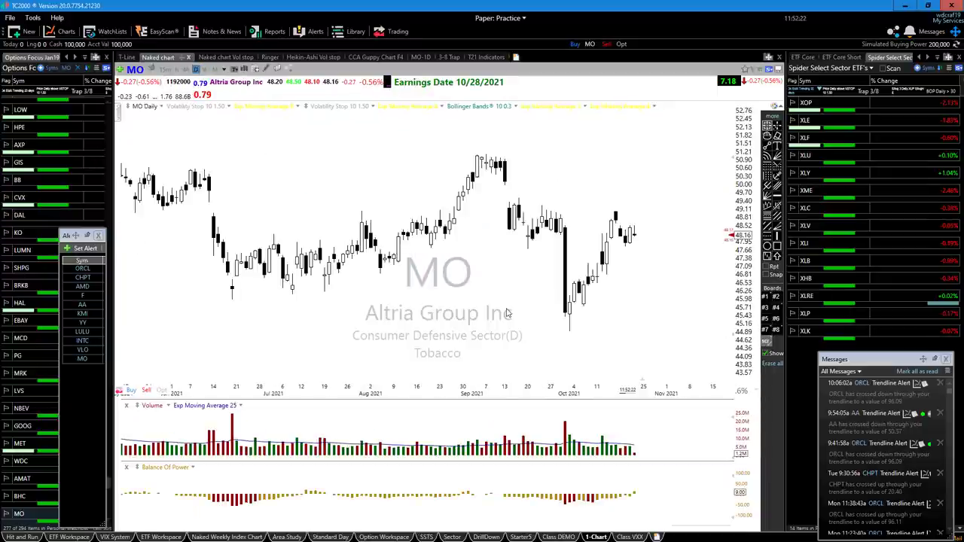
pyautogui.write('IBM')
pyautogui.press('Return')
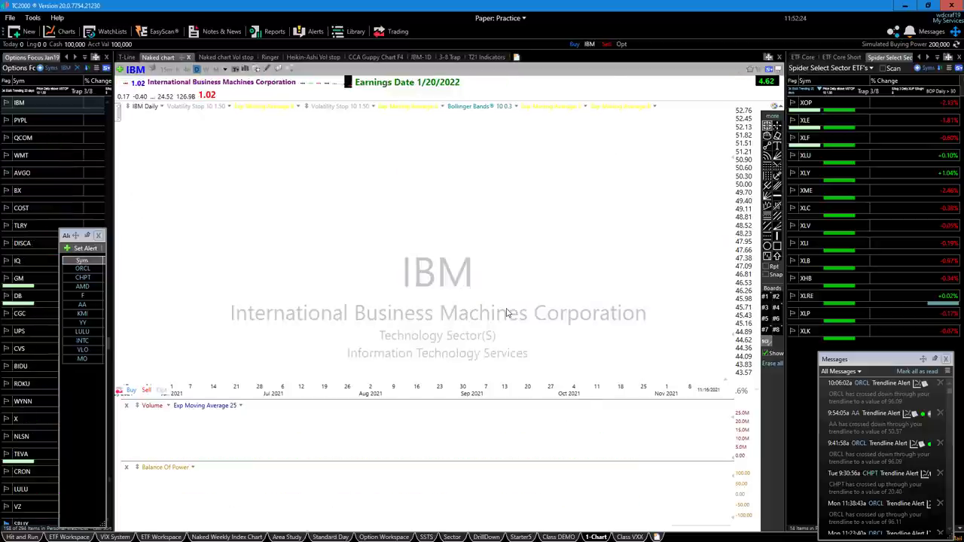
pyautogui.scroll(-4, 412, 298)
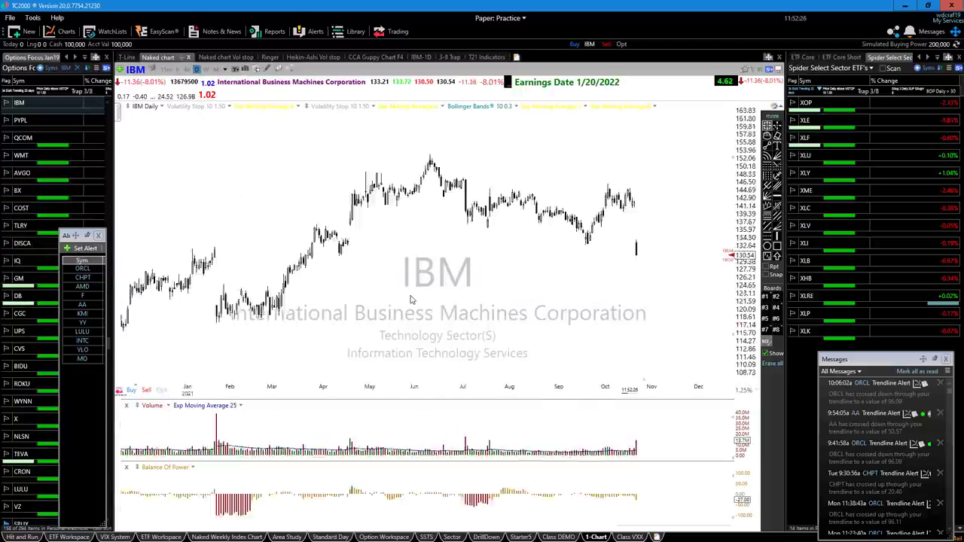
pyautogui.scroll(-10, 407, 296)
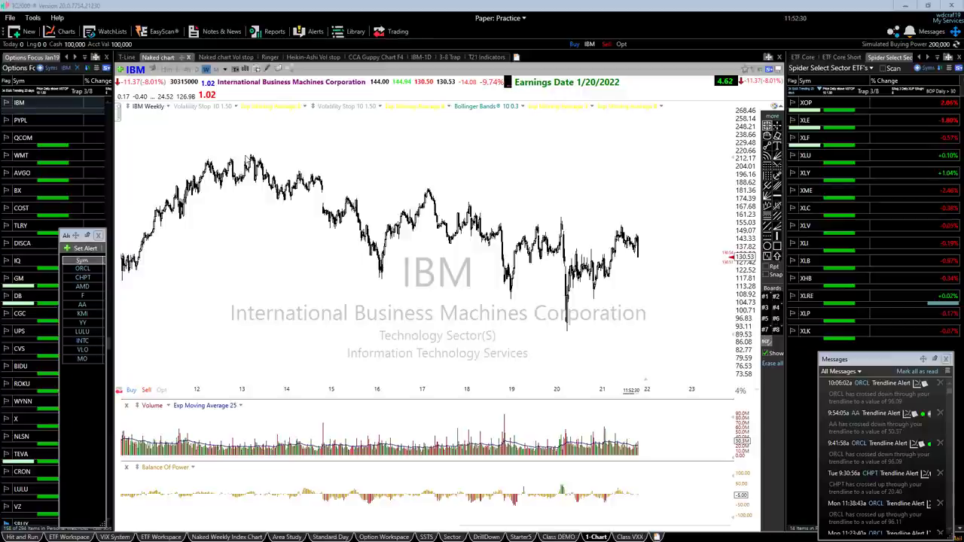
# Sketch a falling arrow across IBM's weekly highs from 2013 to 2021, clear it, and show board #7's saved drawings.
pyautogui.moveTo(247, 156); pyautogui.dragTo(700, 247)
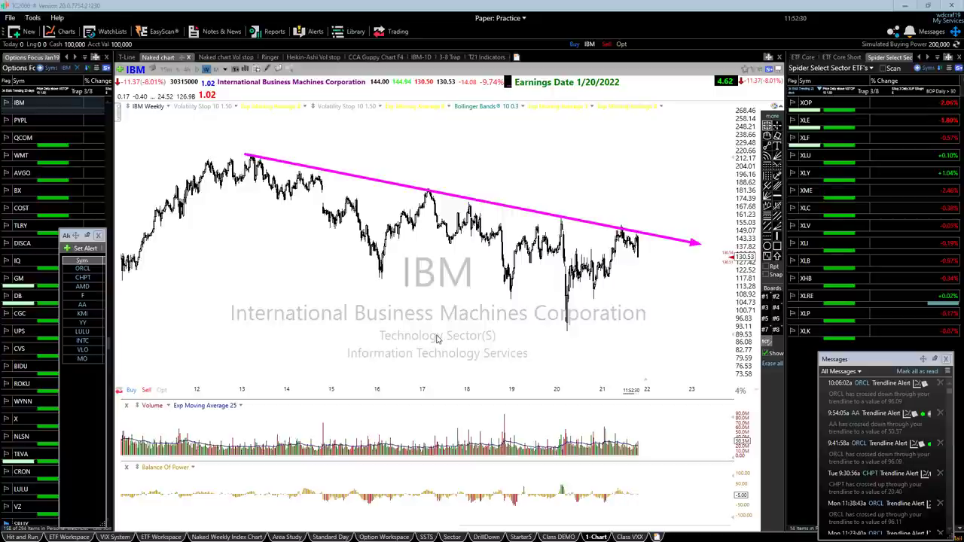
pyautogui.press('Delete')
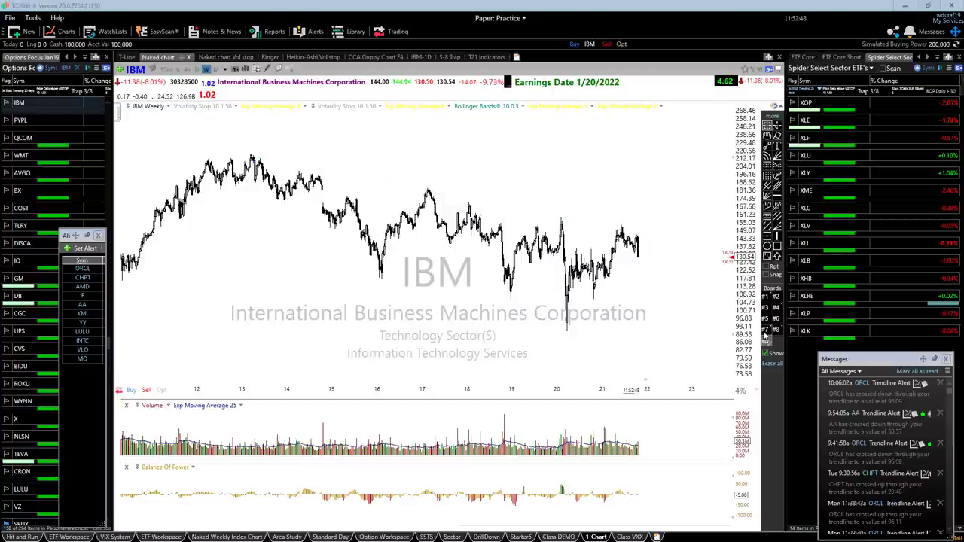
pyautogui.click(766, 330)
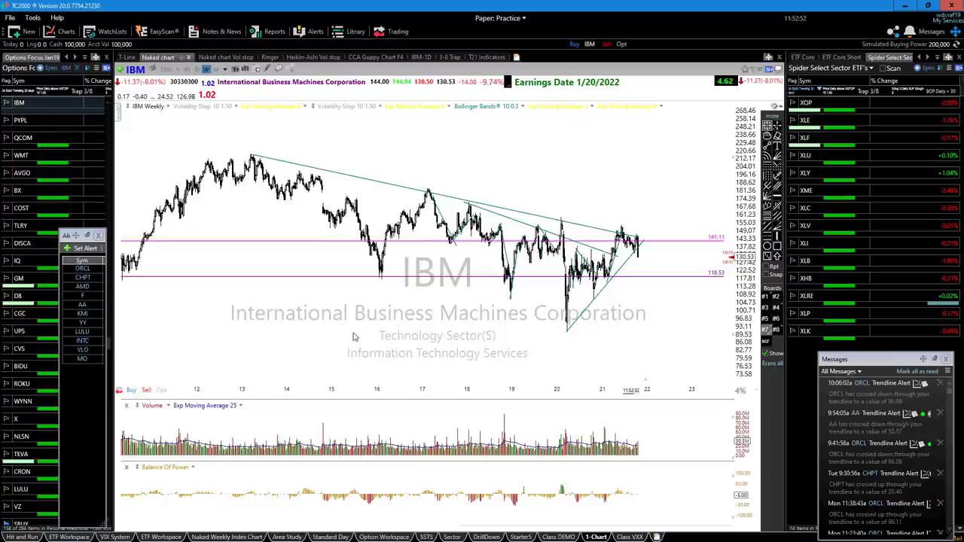
# Examine IBM's trendlines and the 141.11 and 118.53 levels on the daily and weekly timeframes.
pyautogui.press('d')
pyautogui.scroll(5, 382, 351)
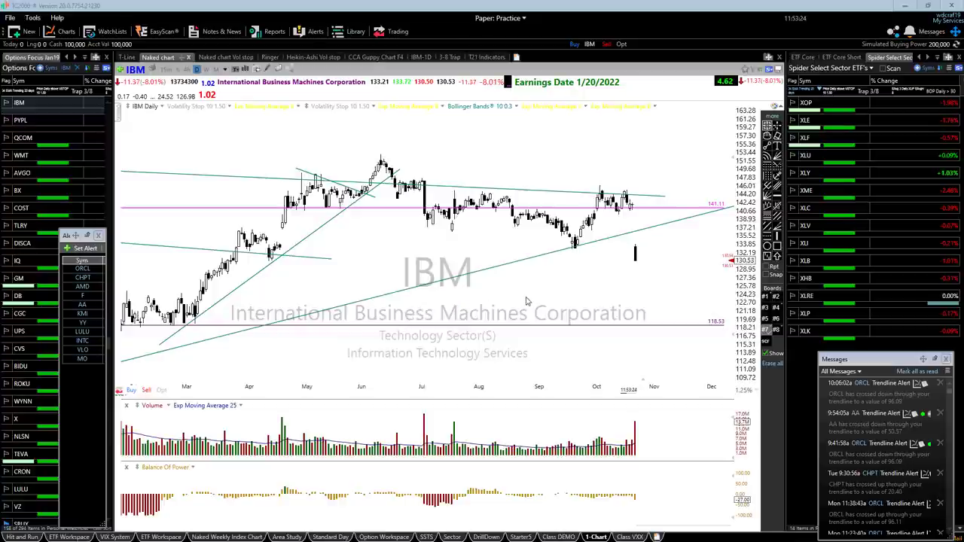
pyautogui.scroll(-5, 527, 301)
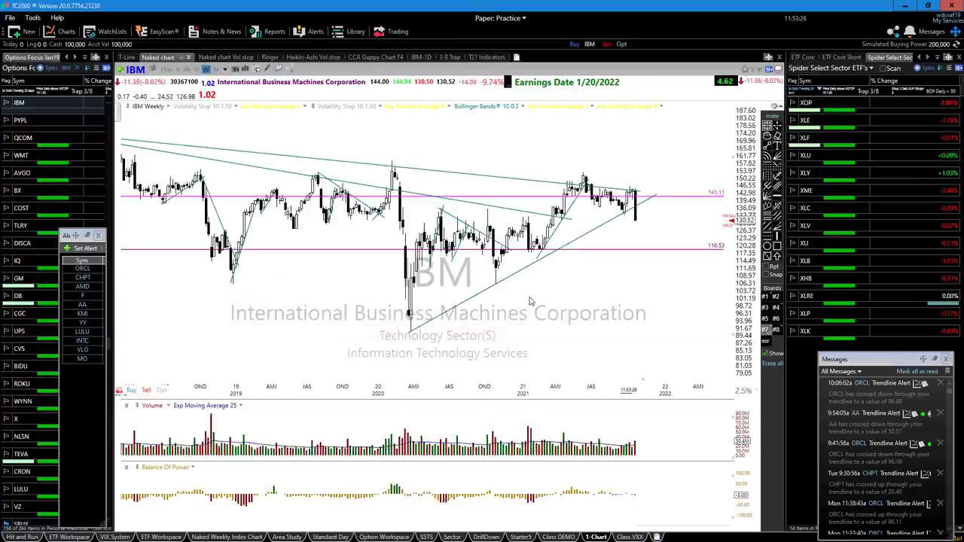
pyautogui.scroll(-1, 526, 282)
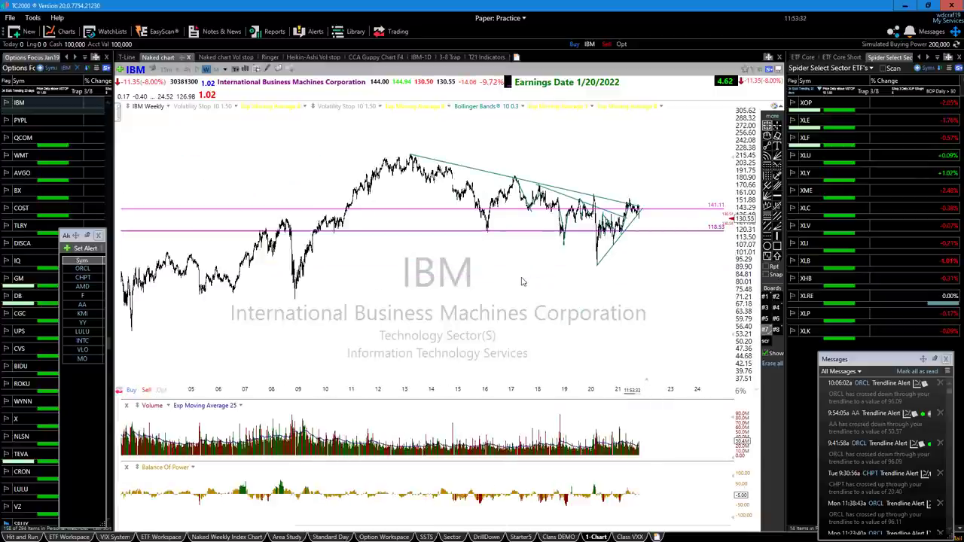
pyautogui.scroll(2, 264, 284)
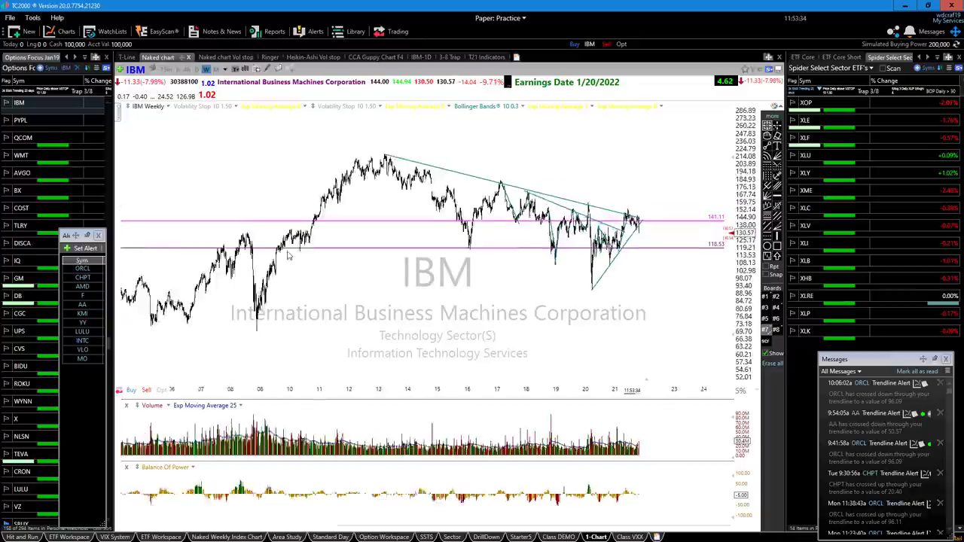
pyautogui.scroll(-1, 203, 297)
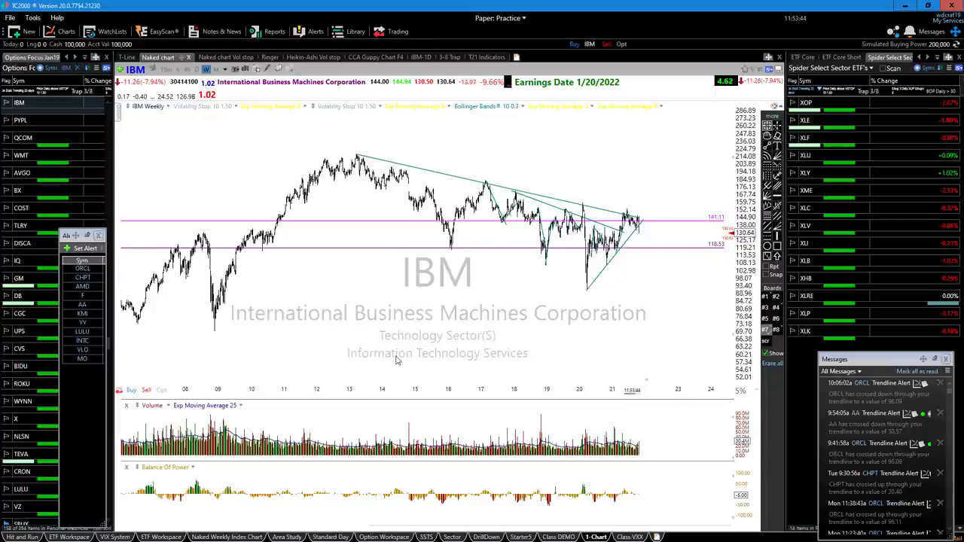
# Examine IBM's weekly trendlines more closely over the 2016 to 2021 range.
pyautogui.scroll(3, 397, 358)
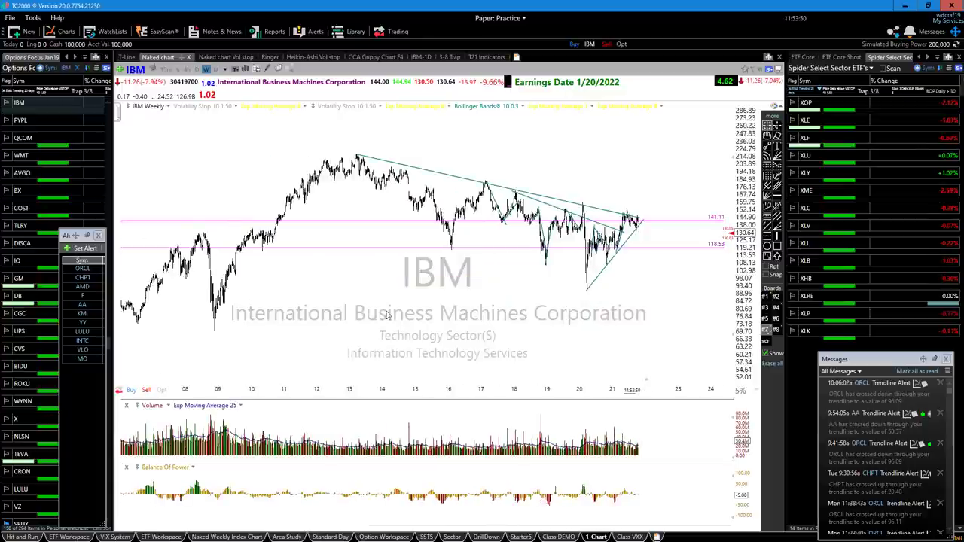
pyautogui.scroll(1, 373, 312)
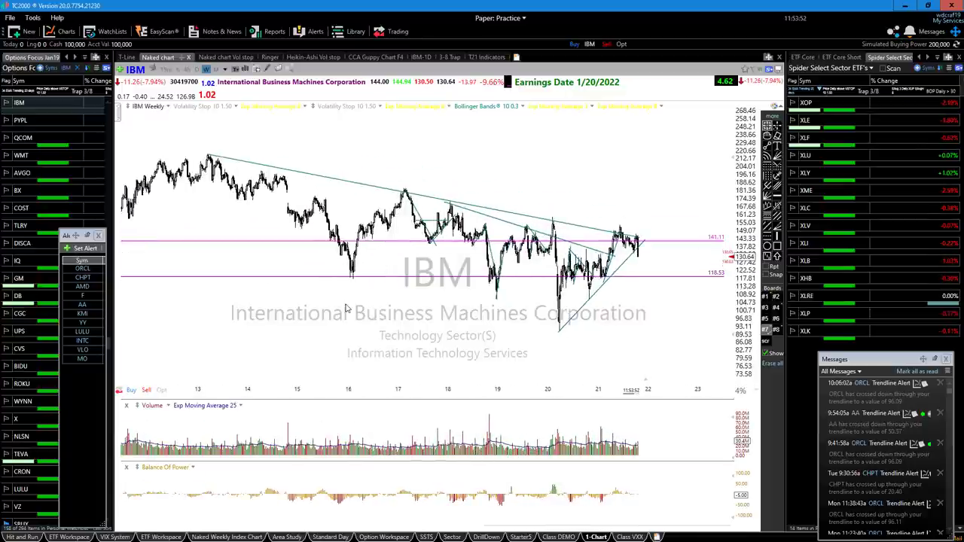
pyautogui.scroll(-3, 384, 297)
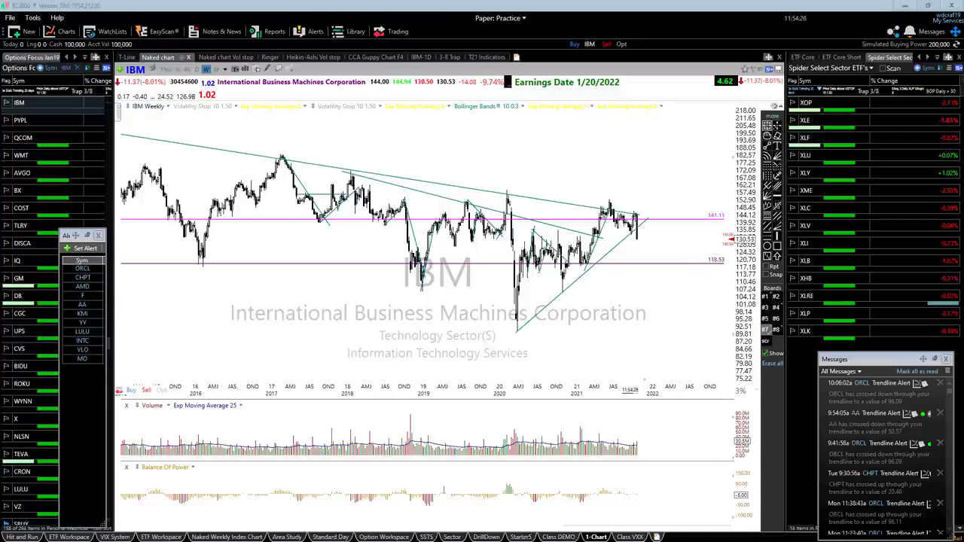
# Bring the Bullish TnT alert window over the chart and load CDW from it, showing daily candles from July 2021.
pyautogui.moveTo(373, 68); pyautogui.dragTo(239, 137)
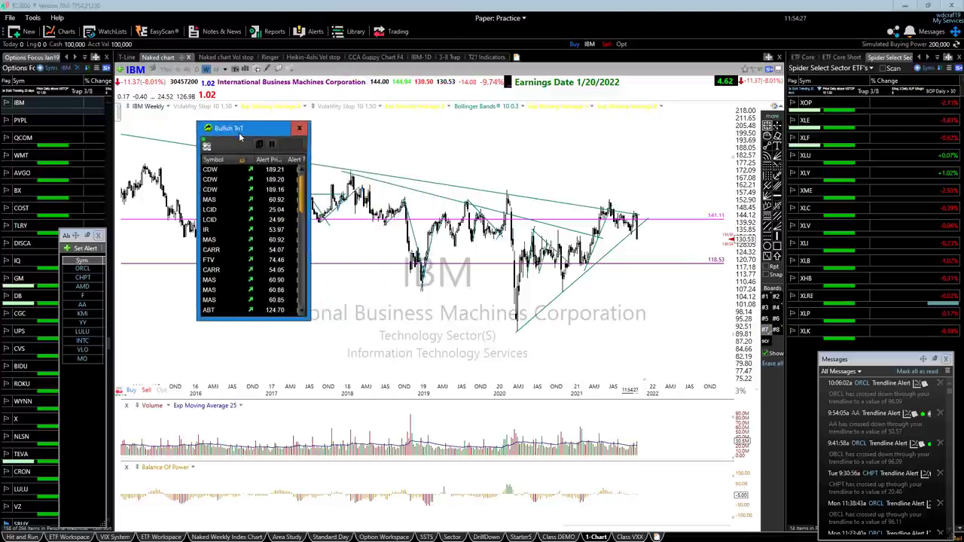
pyautogui.click(211, 170)
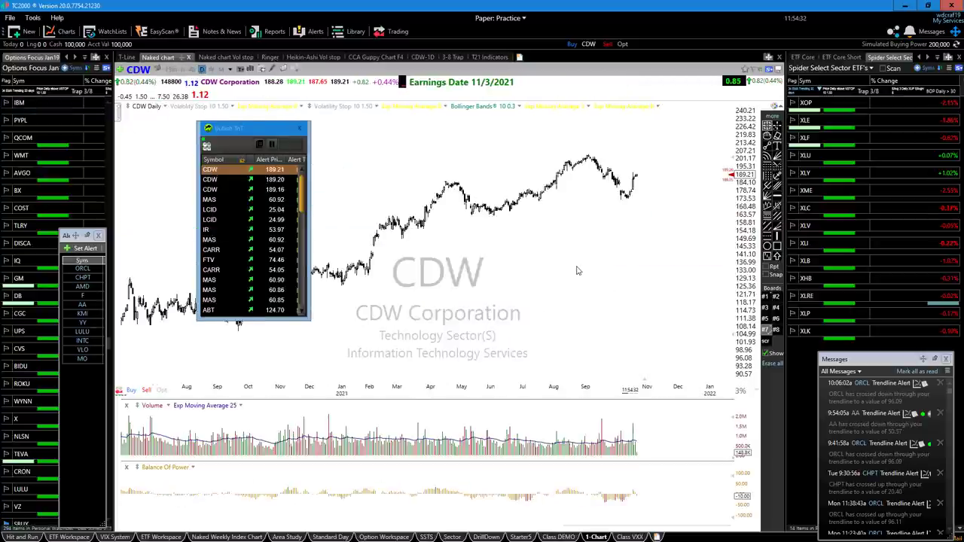
pyautogui.scroll(5, 579, 271)
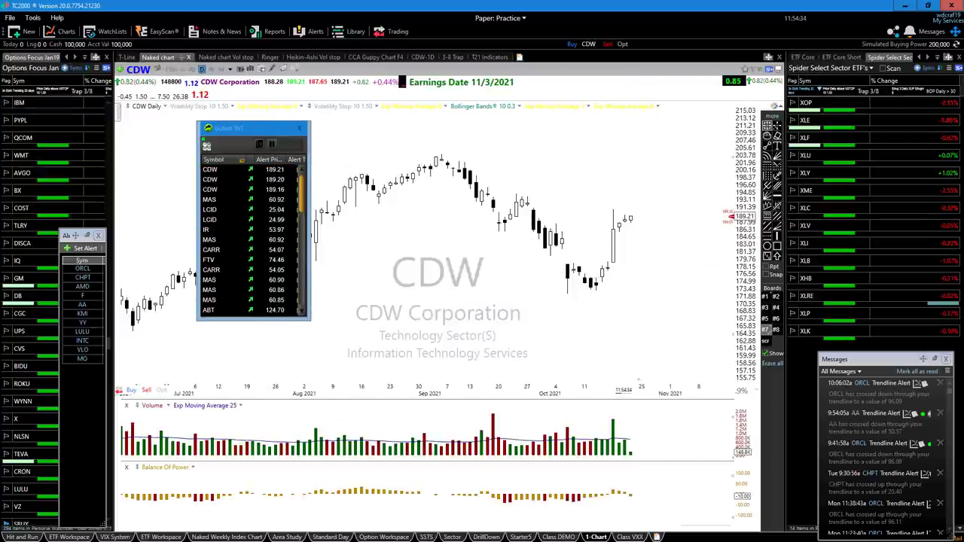
# Sketch arrows along CDW's September–October decline, up from the October low, and through the latest pause and projected rise, and clear them.
pyautogui.moveTo(442, 148); pyautogui.dragTo(663, 286)
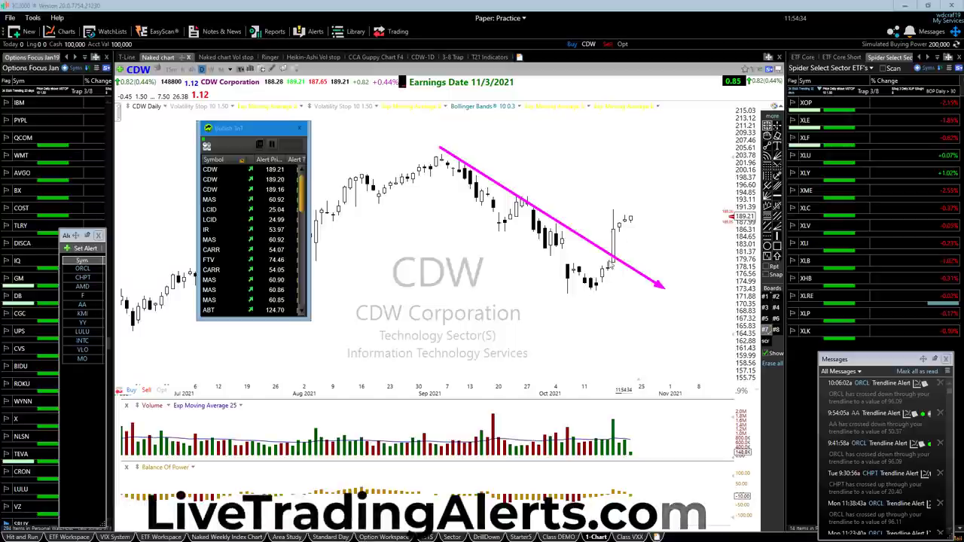
pyautogui.moveTo(622, 219)
pyautogui.mouseDown()
pyautogui.moveTo(652, 225)
pyautogui.moveTo(666, 204)
pyautogui.mouseUp()
pyautogui.moveTo(591, 296); pyautogui.dragTo(662, 232)
pyautogui.moveTo(672, 212); pyautogui.dragTo(687, 202)
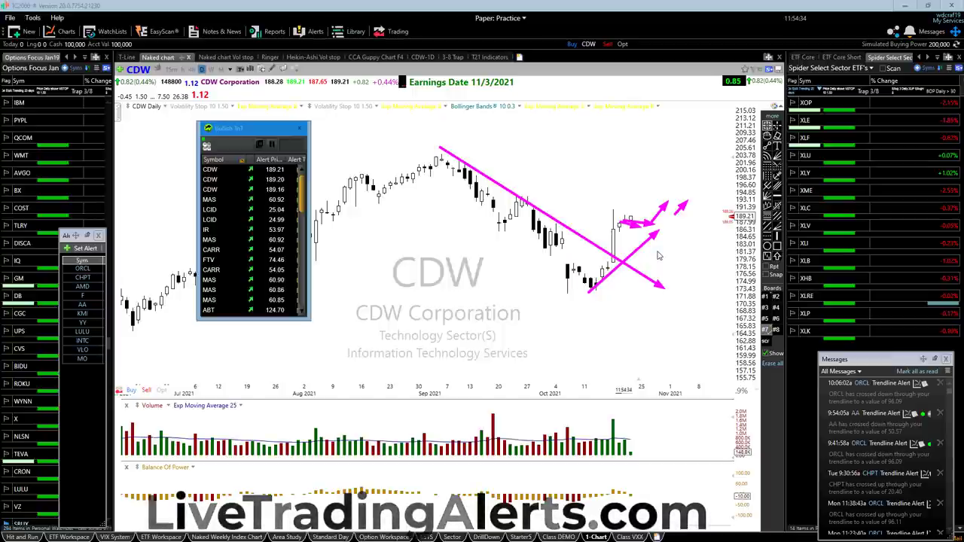
pyautogui.press('Delete')
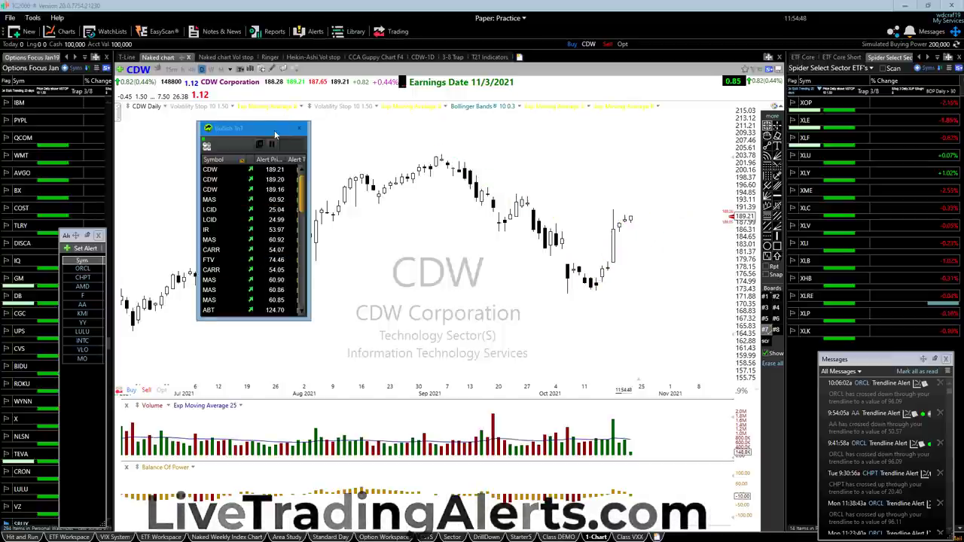
# Move the Bullish TnT alert window off the chart, leaving CDW's daily candles from July 2021 in view.
pyautogui.moveTo(276, 135); pyautogui.dragTo(388, 183)
pyautogui.scroll(-3, 195, 333)
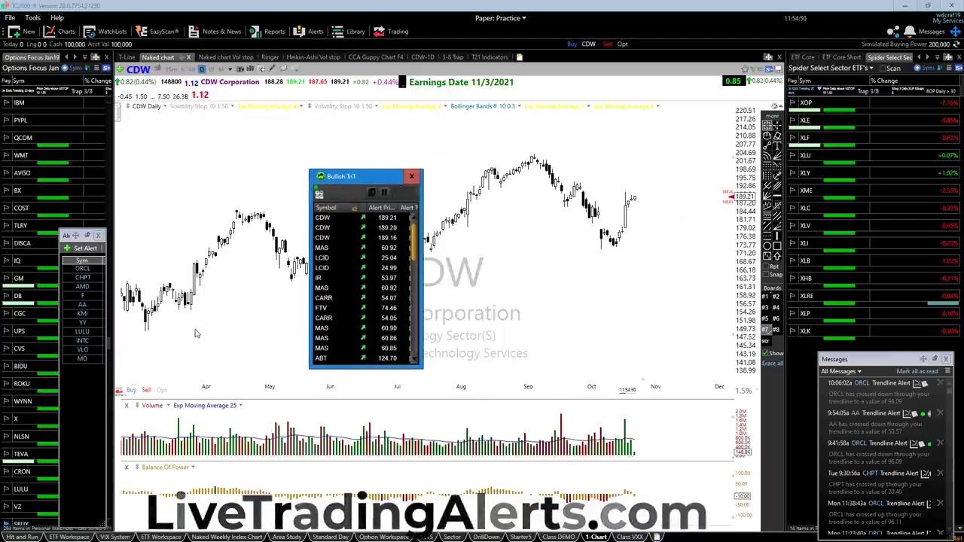
pyautogui.scroll(3, 195, 333)
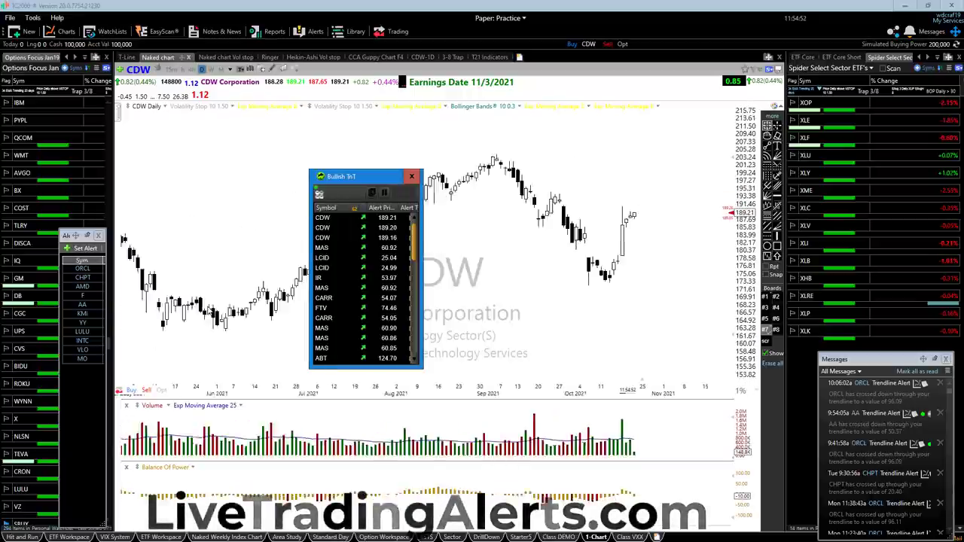
pyautogui.scroll(2, 207, 311)
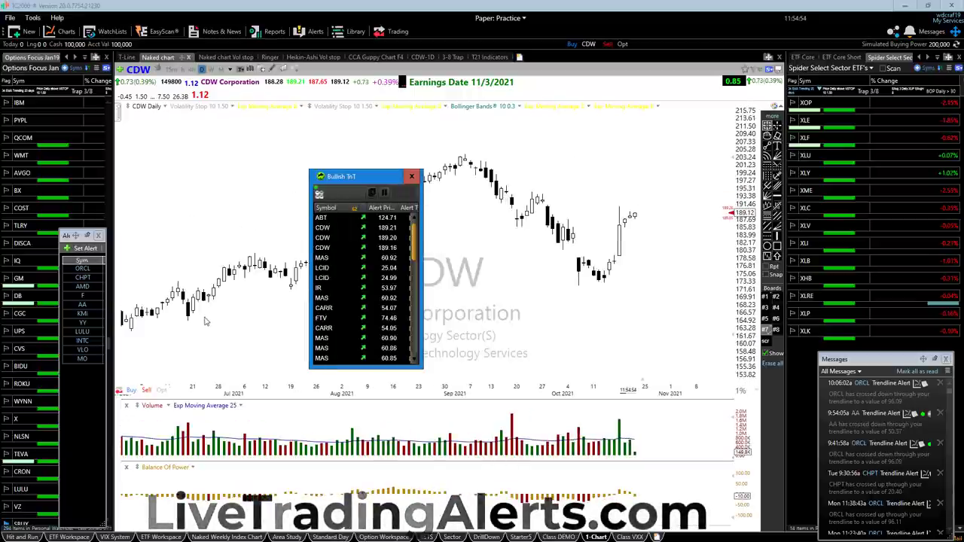
pyautogui.scroll(1, 192, 342)
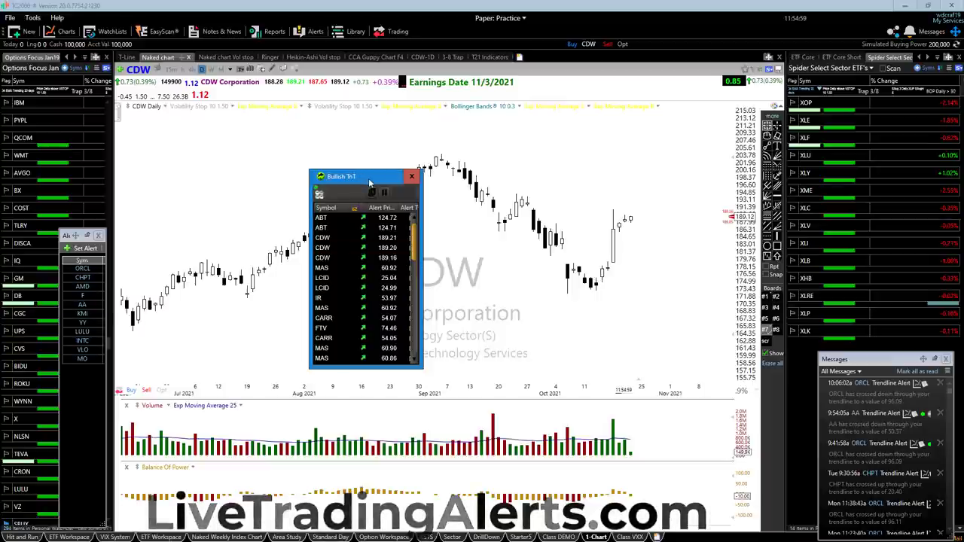
pyautogui.moveTo(365, 180); pyautogui.dragTo(146, 0)
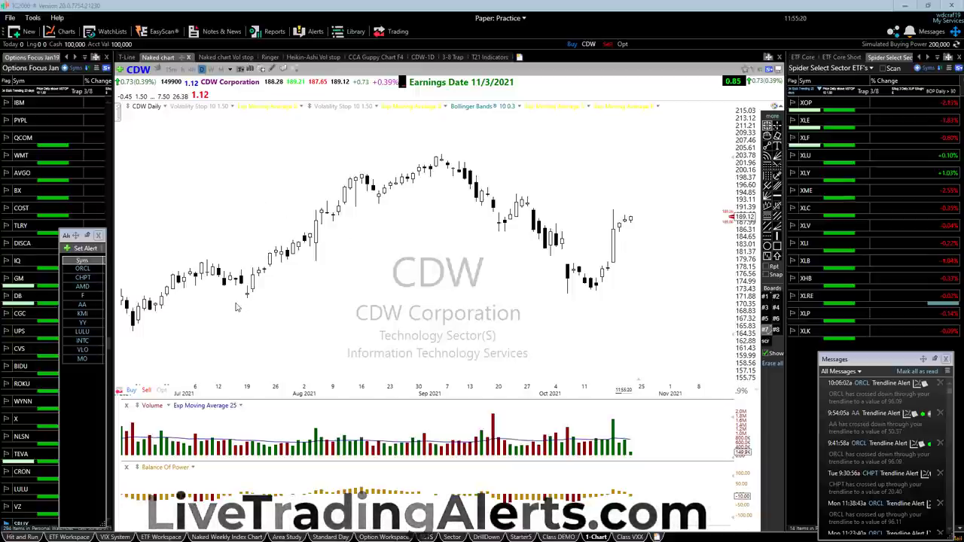
# Sketch a rising arrow under CDW's July–September rally and a short arrow at the early-September trendline break, and clear both.
pyautogui.moveTo(236, 301); pyautogui.dragTo(503, 132)
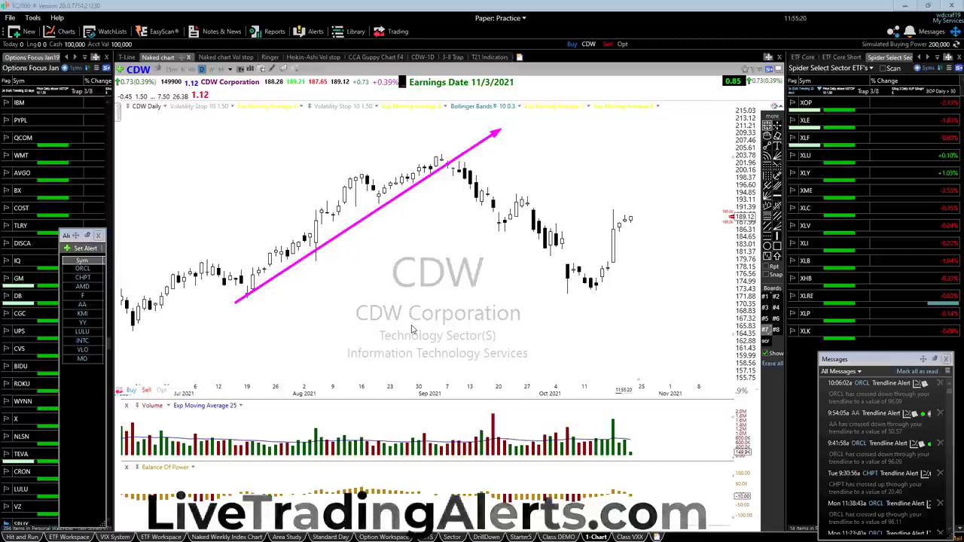
pyautogui.moveTo(498, 143); pyautogui.dragTo(469, 167)
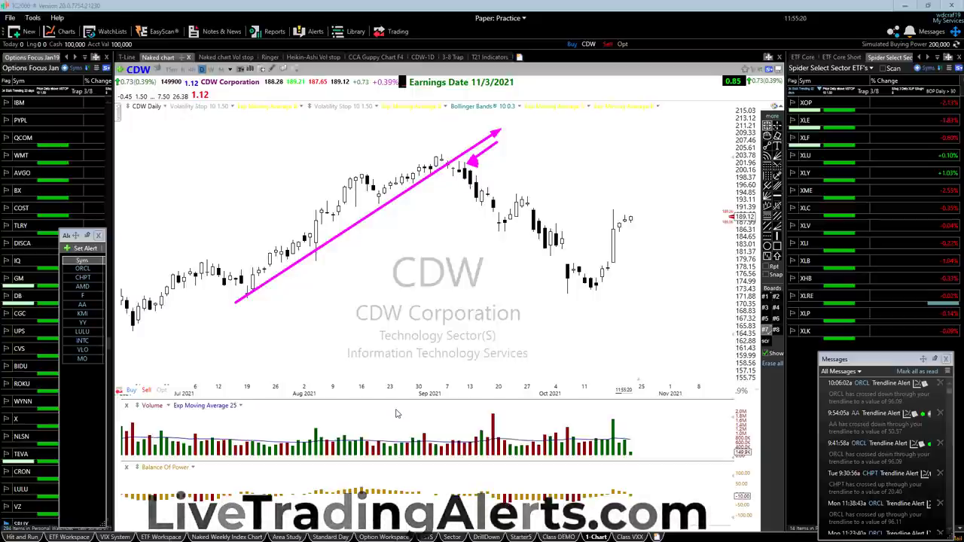
pyautogui.press('Escape')
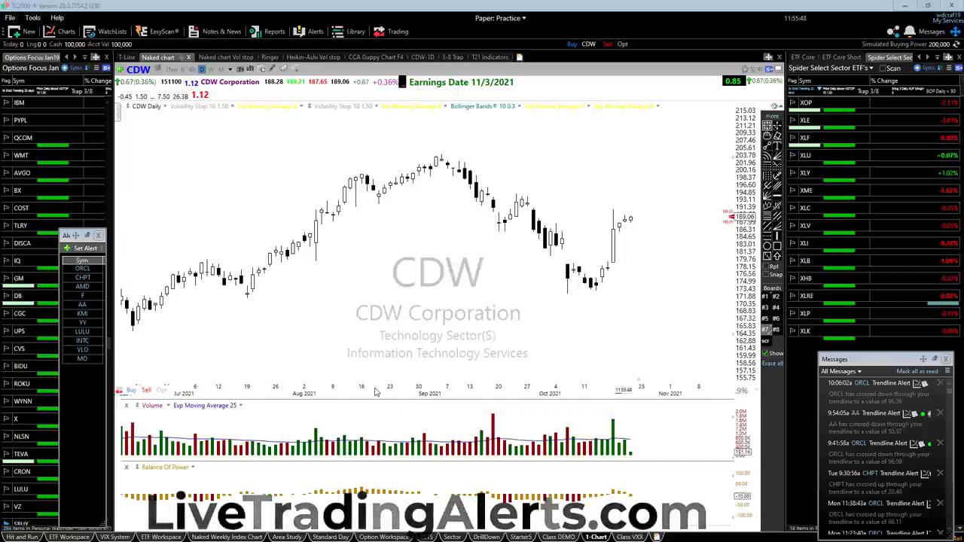
# Sketch a falling arrow across CDW's November 2020 to January 2021 pullback and a rising arrow along the following rally, and clear both.
pyautogui.scroll(2, 361, 400)
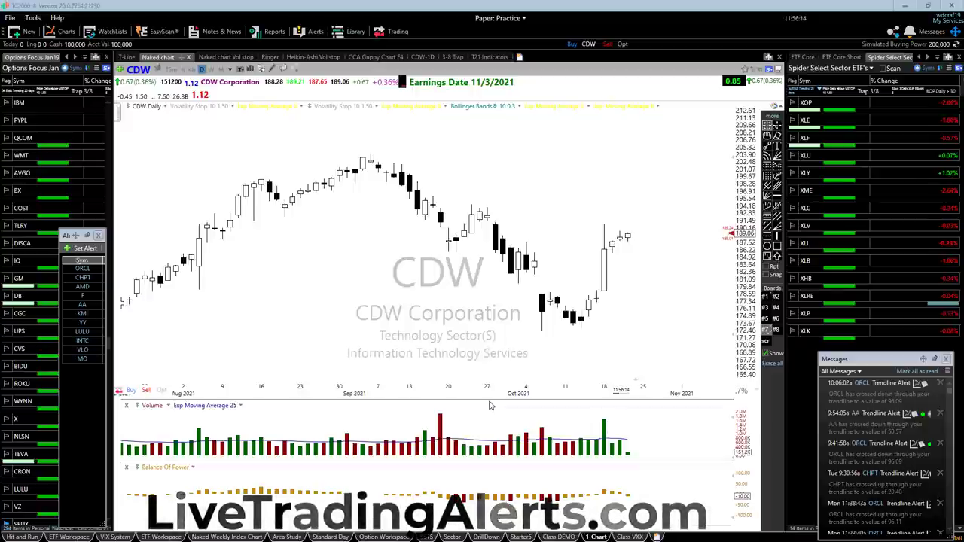
pyautogui.scroll(-5, 334, 327)
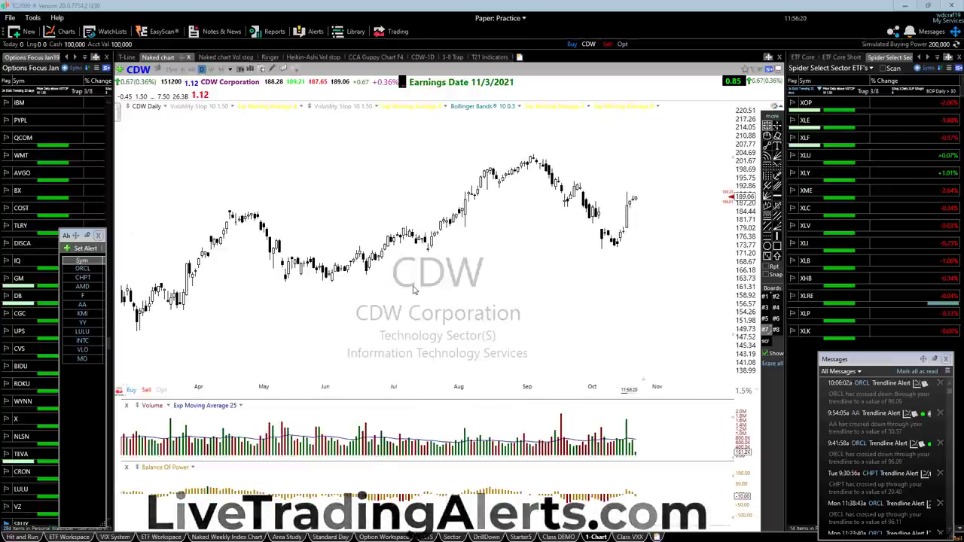
pyautogui.scroll(-2, 413, 290)
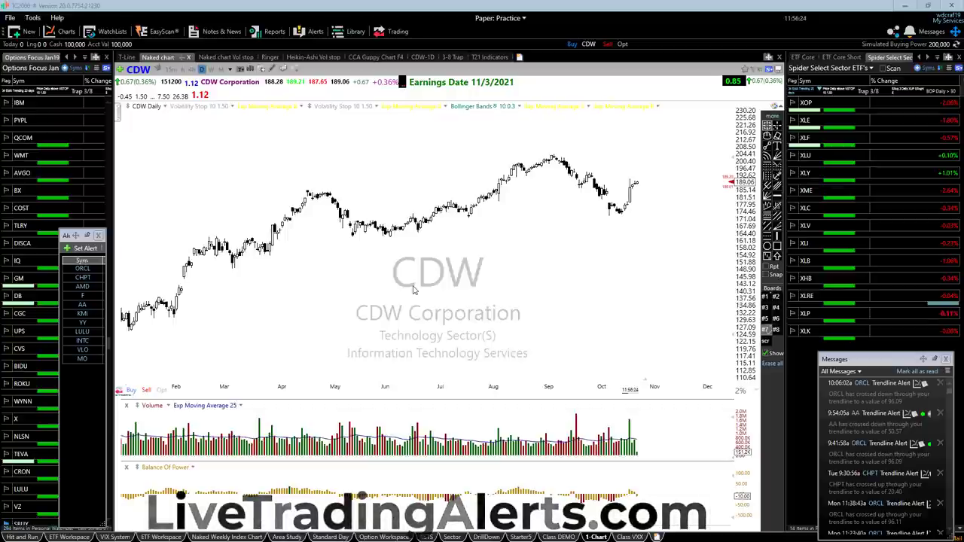
pyautogui.scroll(-1, 413, 290)
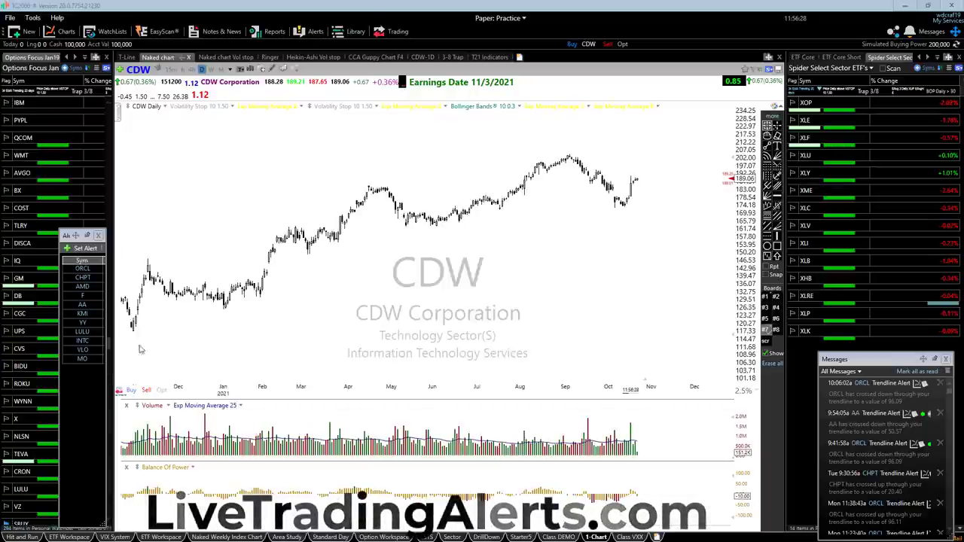
pyautogui.moveTo(138, 271); pyautogui.dragTo(299, 308)
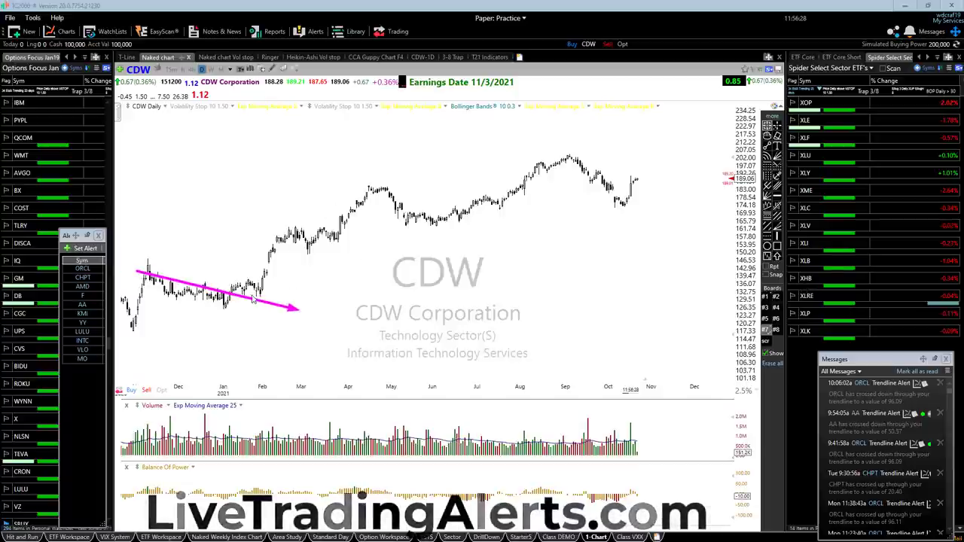
pyautogui.moveTo(254, 298); pyautogui.dragTo(416, 182)
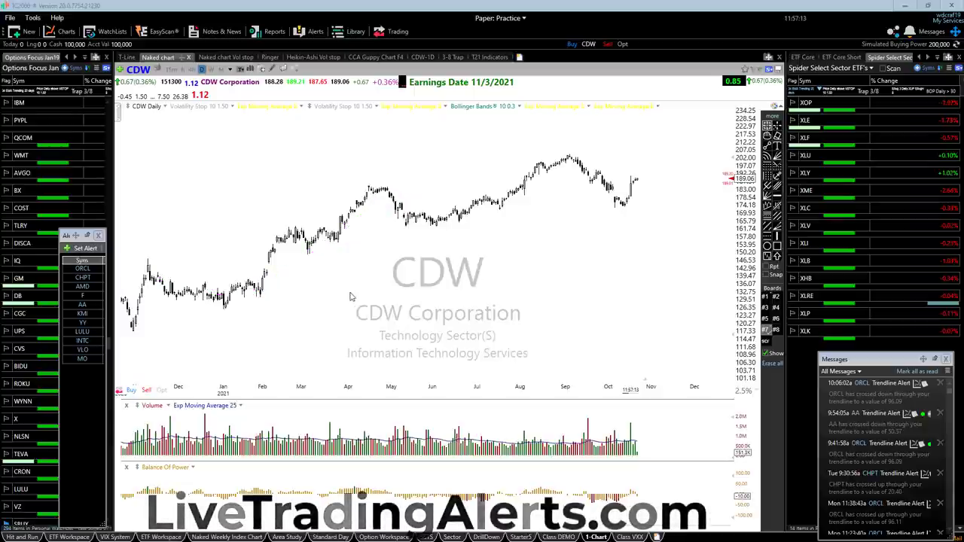
pyautogui.scroll(3, 346, 290)
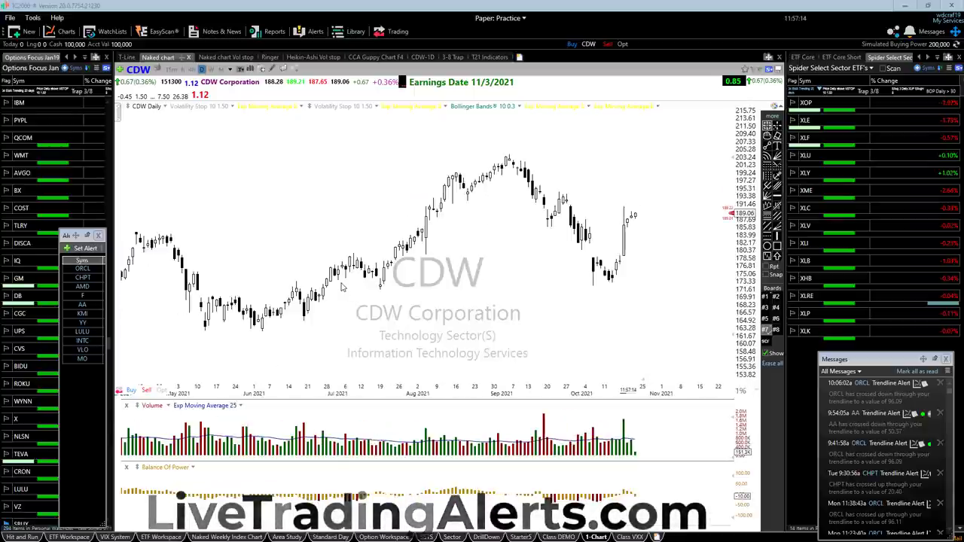